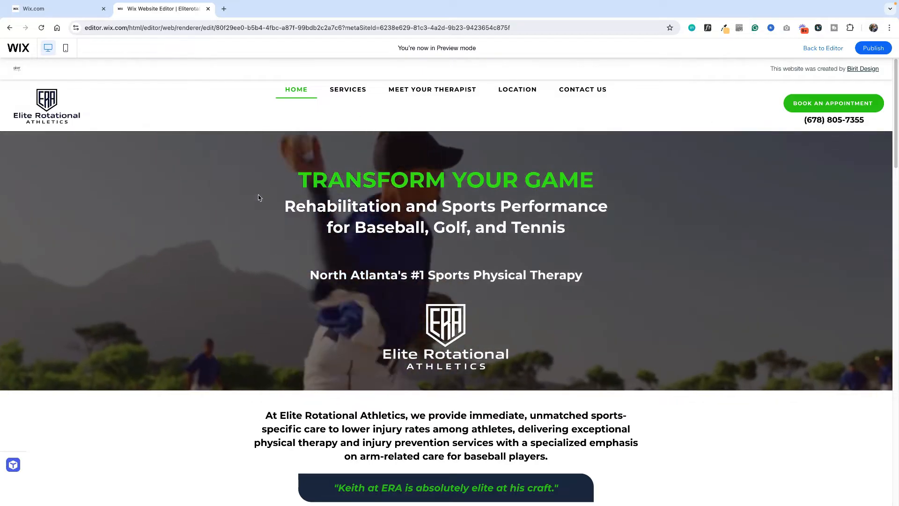
# Look over the previewed home page, switch the editor to the mobile view, and check the list of site pages
pyautogui.scroll(-1, 182, 260)
pyautogui.scroll(-2, 345, 254)
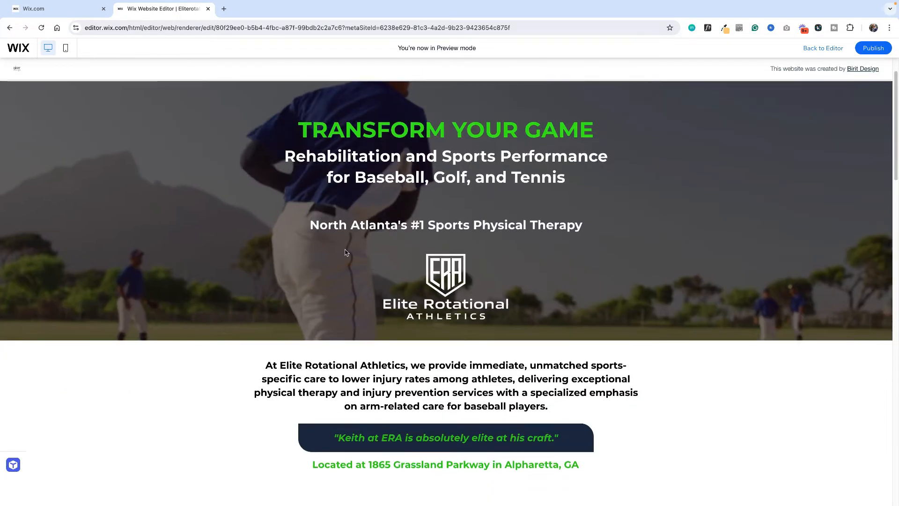
pyautogui.scroll(1, 419, 254)
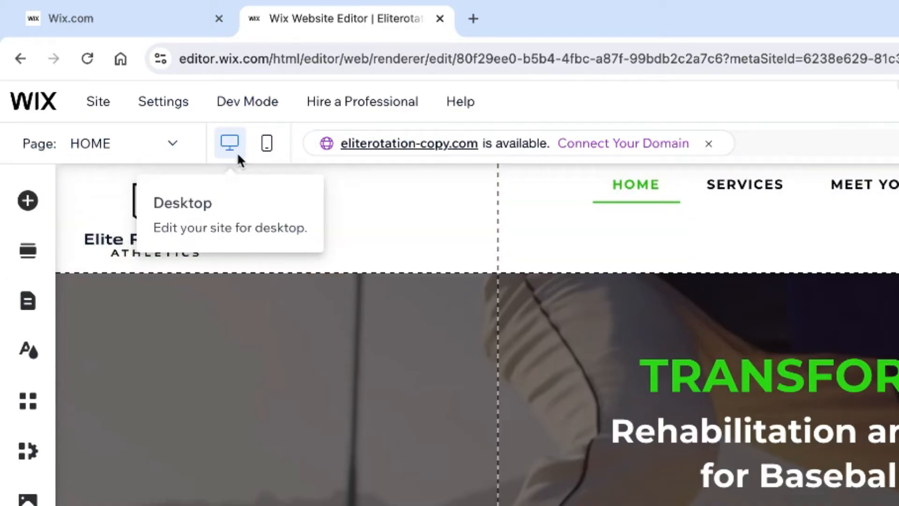
pyautogui.click(267, 150)
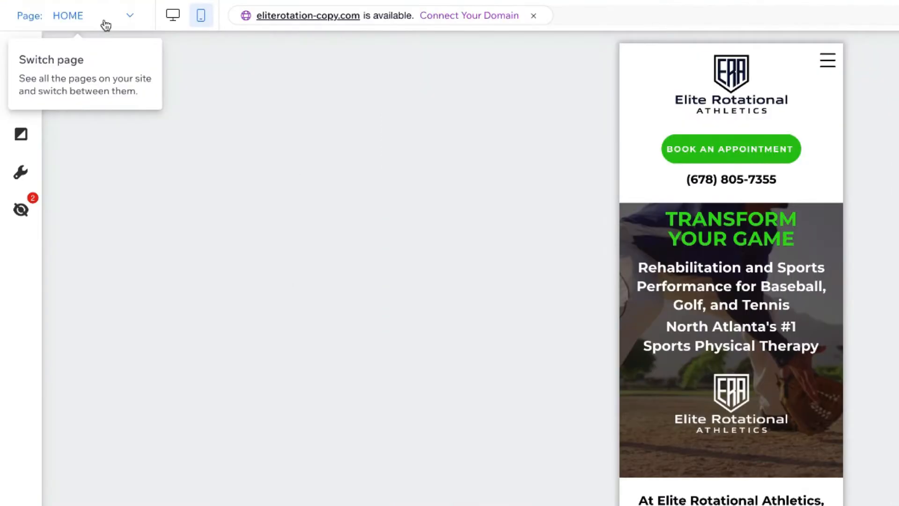
pyautogui.click(106, 24)
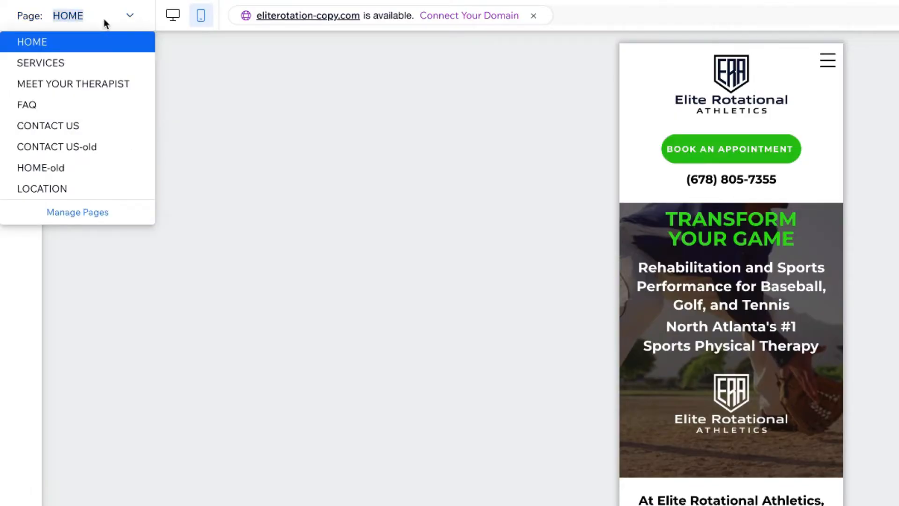
pyautogui.click(106, 25)
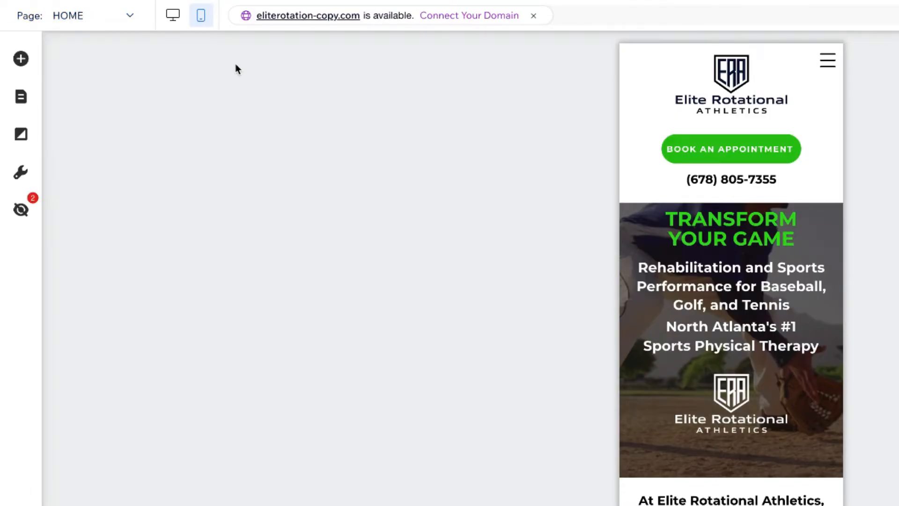
# Examine the text, image, decorative, button and box elements that can be added to the mobile site
pyautogui.click(21, 59)
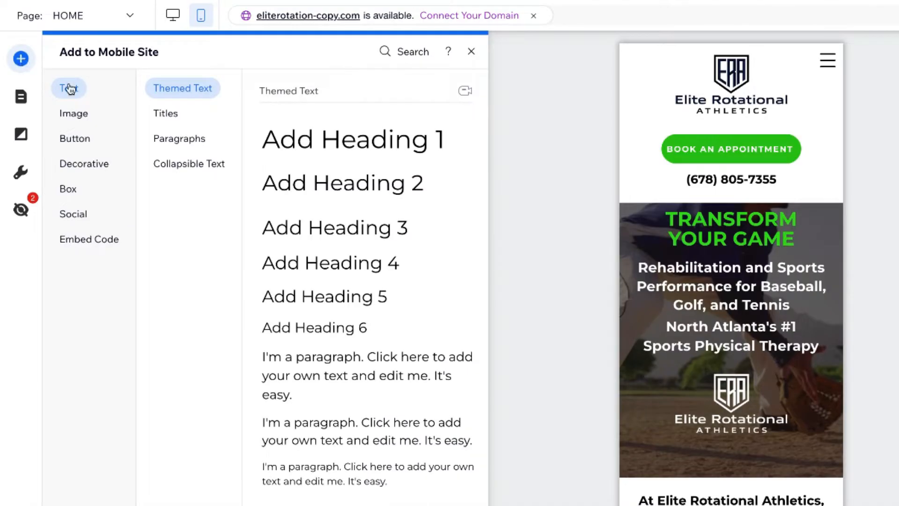
pyautogui.click(82, 110)
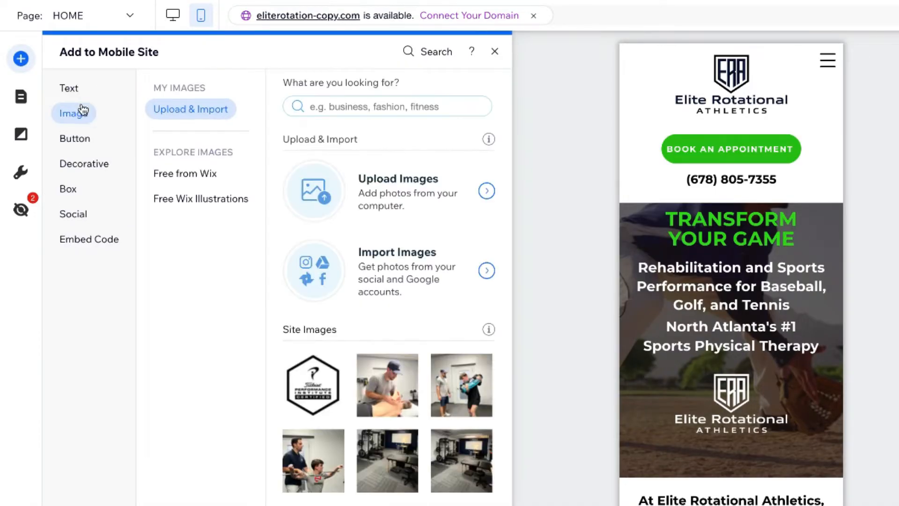
pyautogui.click(101, 164)
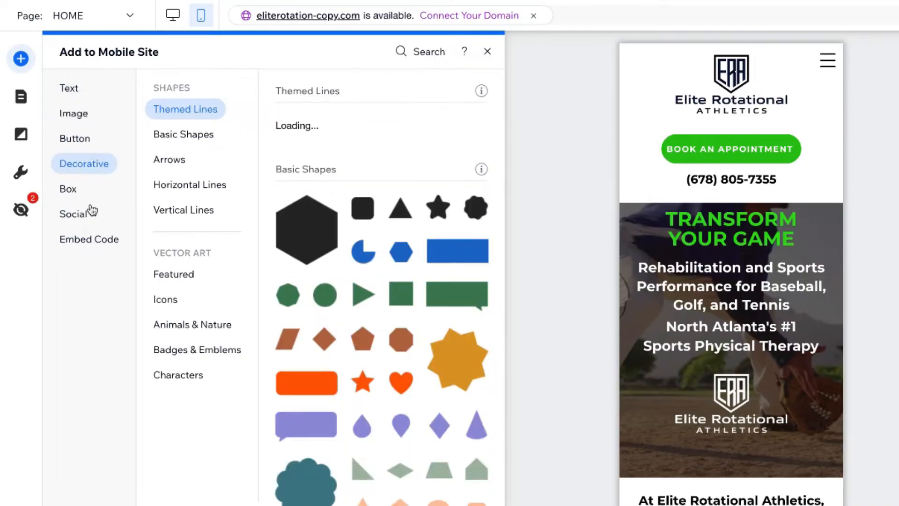
pyautogui.click(75, 137)
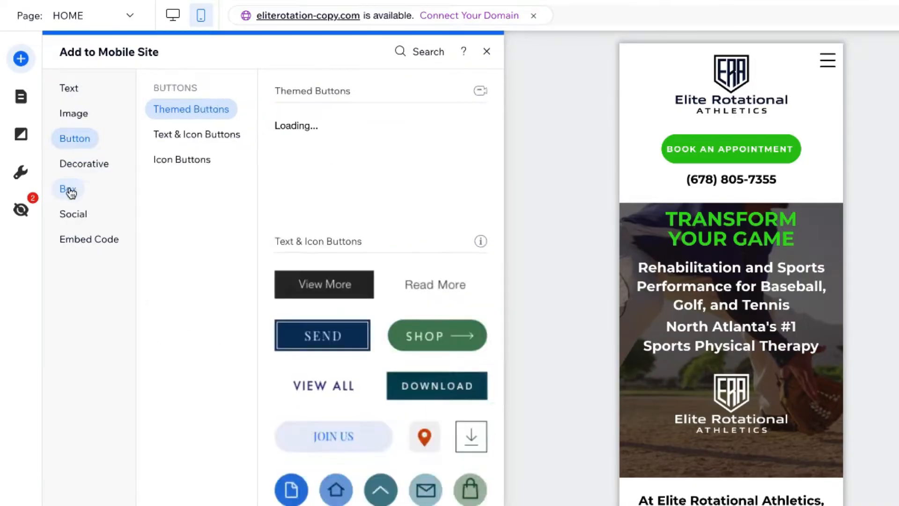
pyautogui.click(70, 190)
pyautogui.click(73, 161)
pyautogui.click(74, 139)
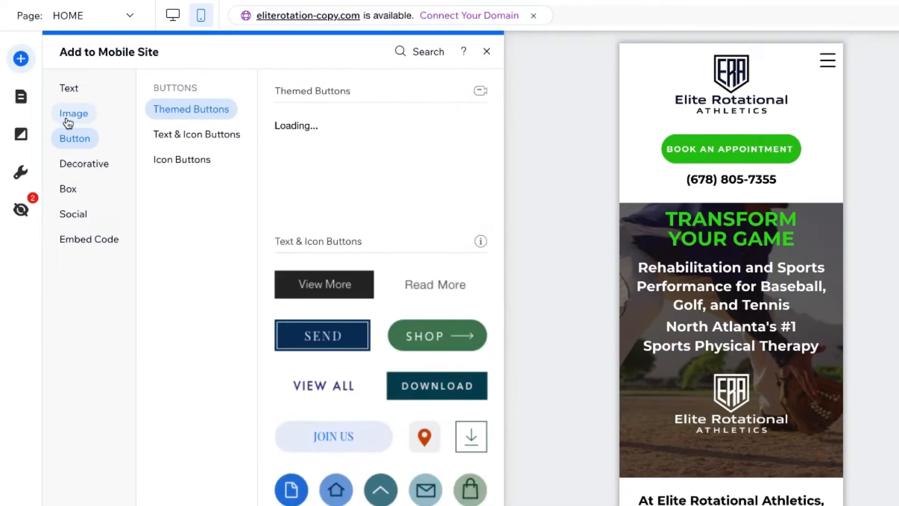
pyautogui.click(67, 123)
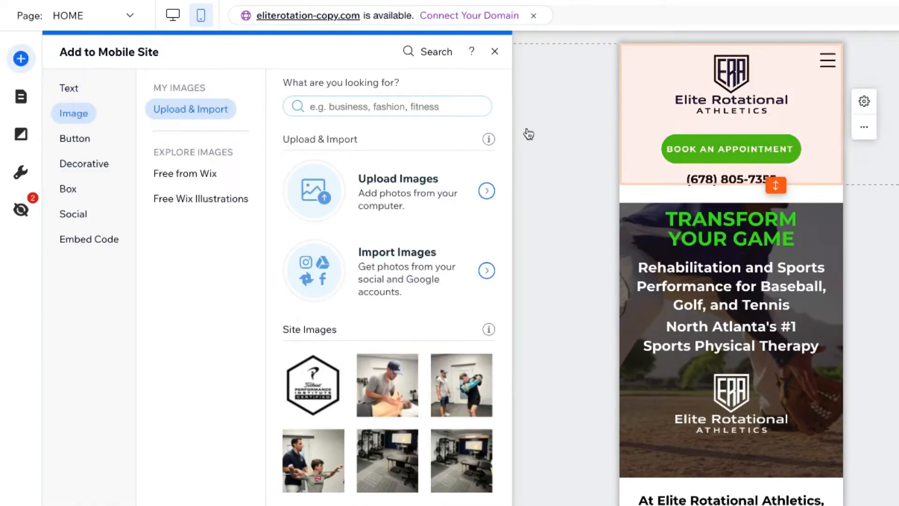
pyautogui.click(599, 315)
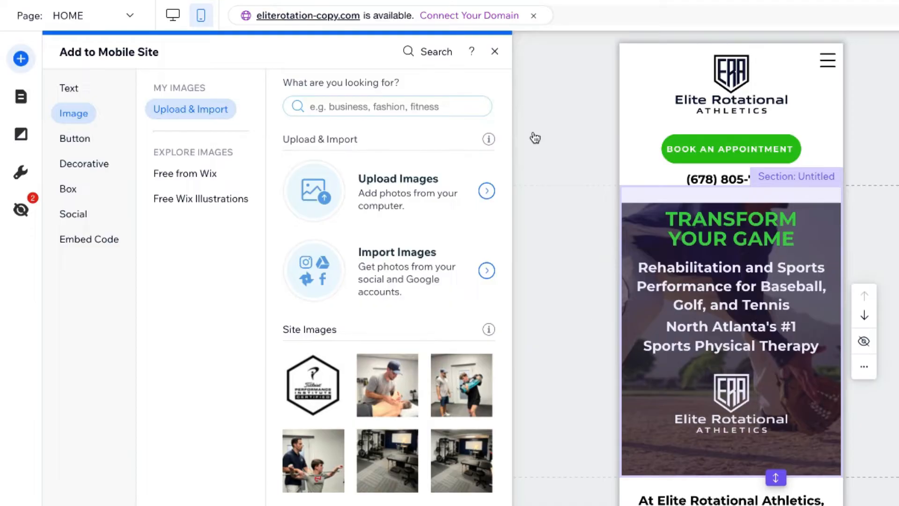
pyautogui.click(495, 51)
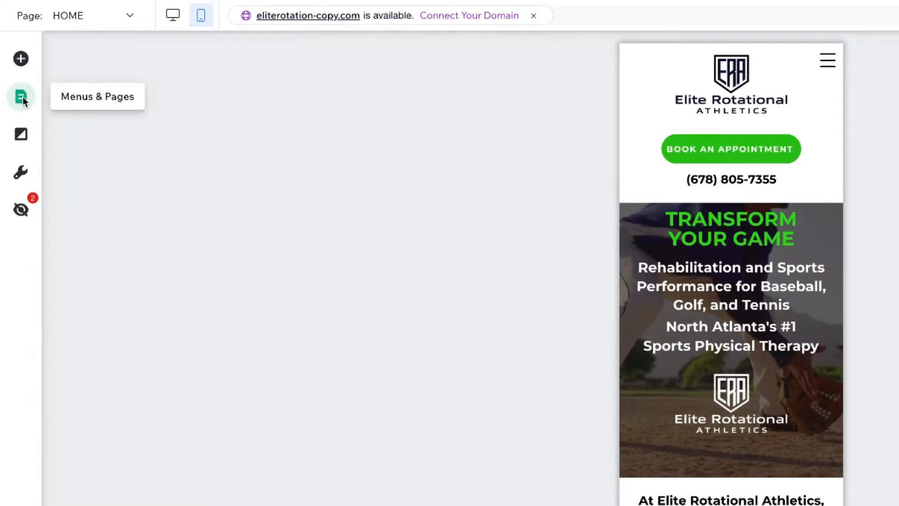
# Review the mobile layout settings of the SERVICES page and the mobile background options
pyautogui.click(22, 99)
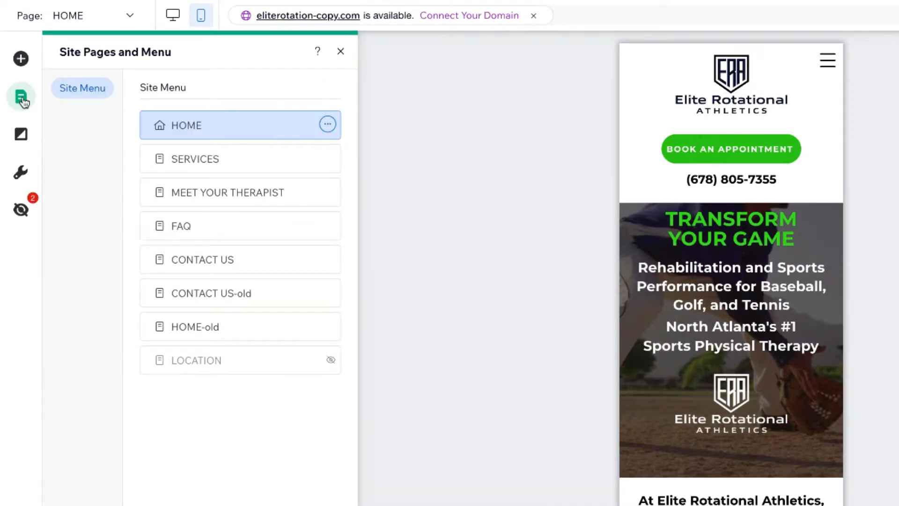
pyautogui.moveTo(301, 155)
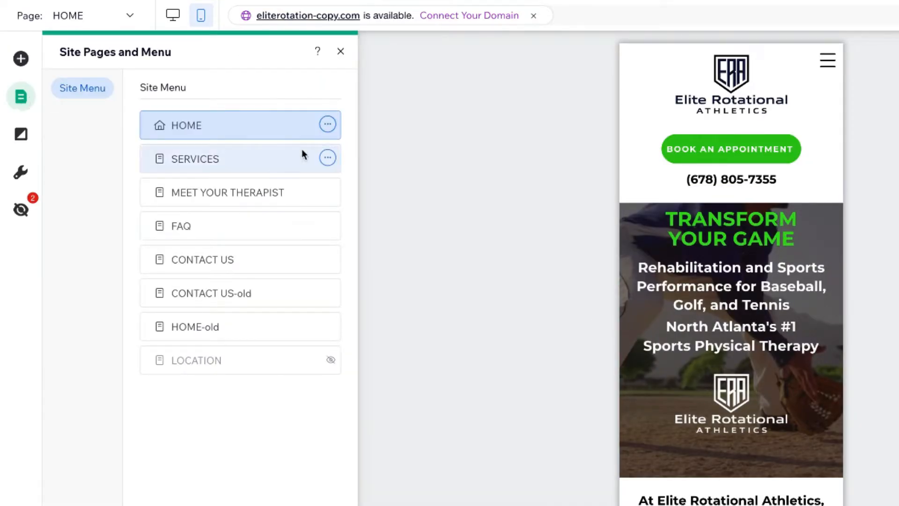
pyautogui.click(329, 162)
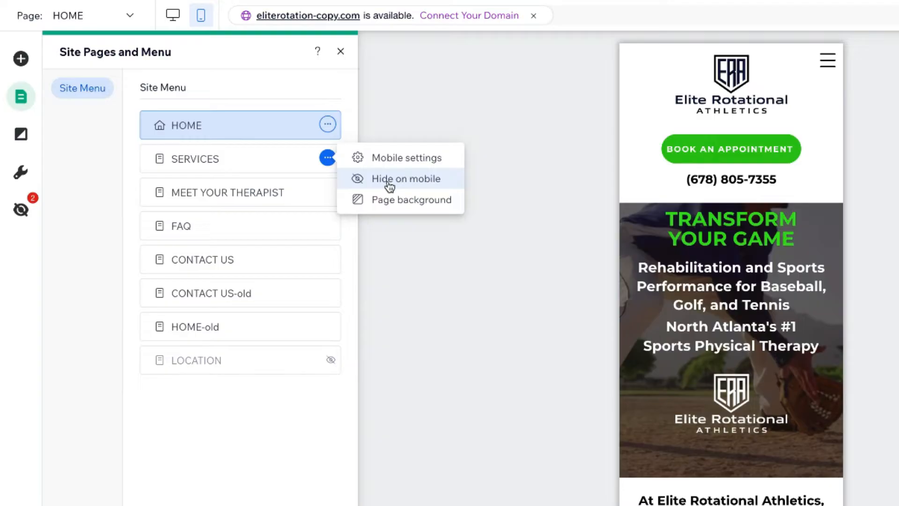
pyautogui.click(389, 159)
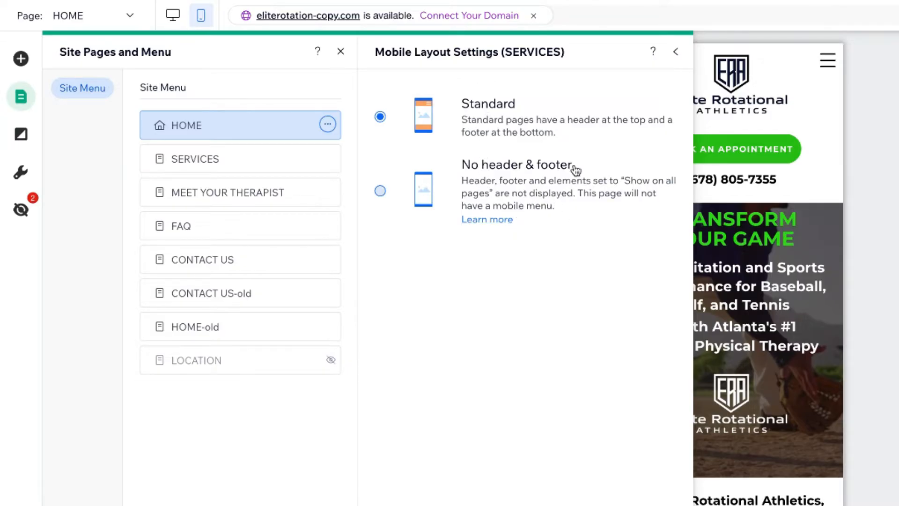
pyautogui.click(676, 54)
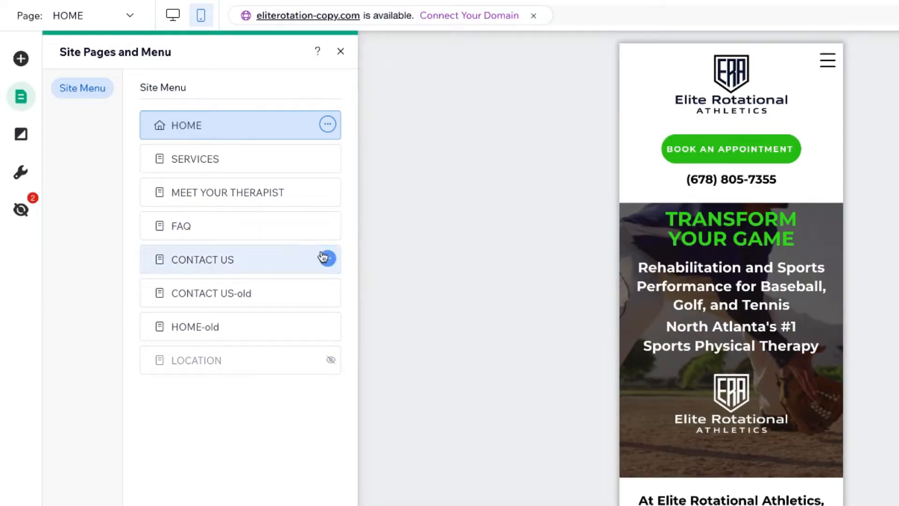
pyautogui.click(15, 135)
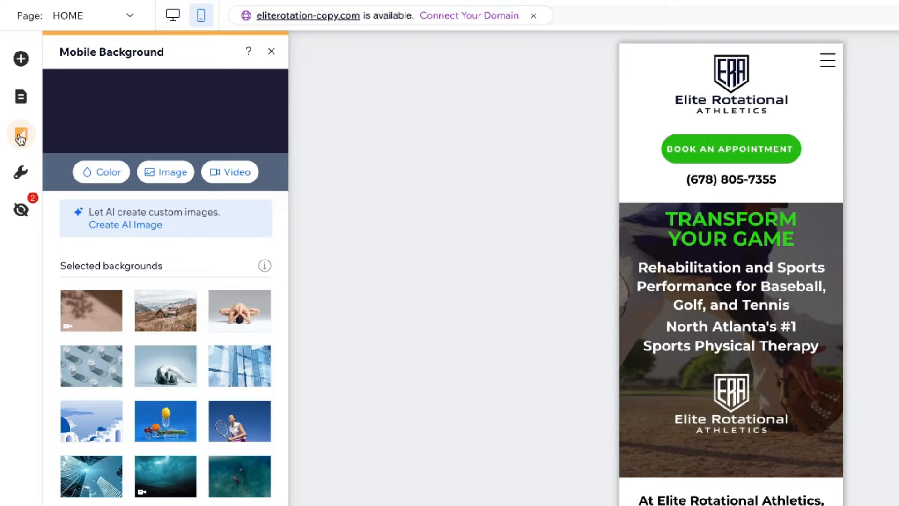
# Set the mobile browser theme color to the purple theme color
pyautogui.click(20, 173)
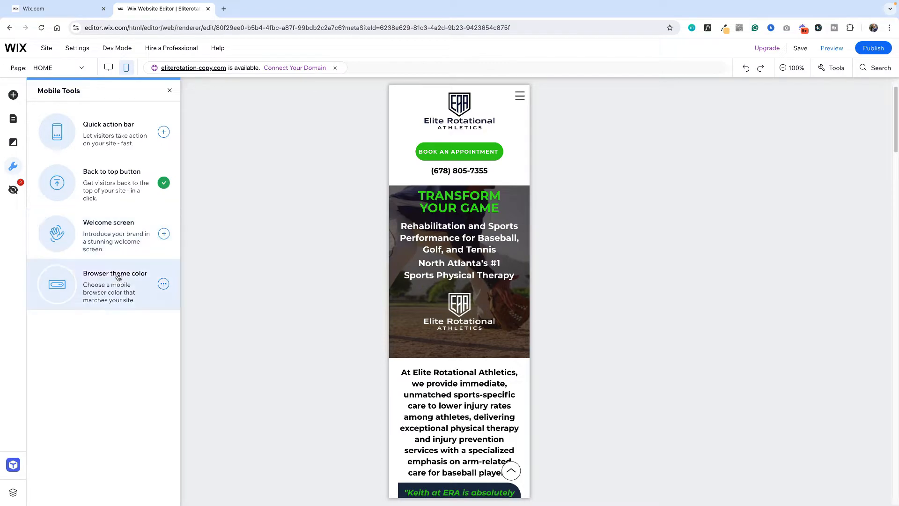
pyautogui.click(163, 284)
pyautogui.click(197, 283)
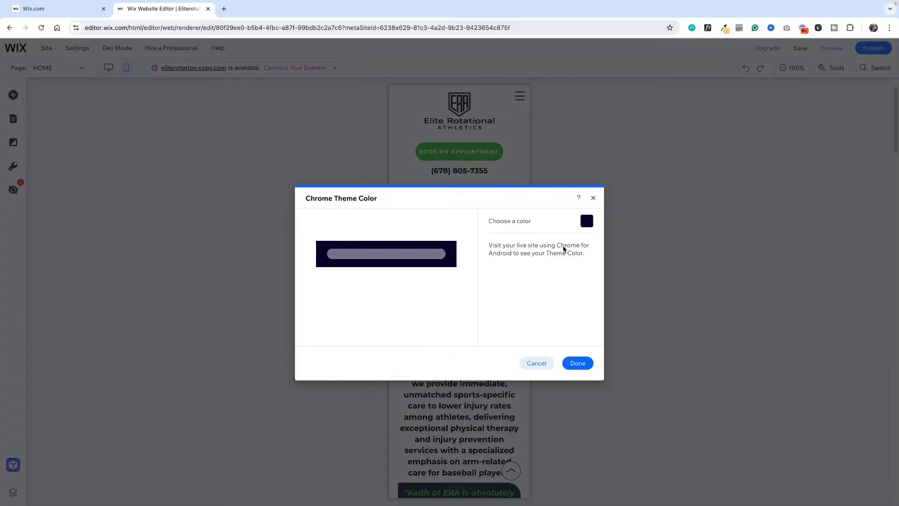
pyautogui.click(586, 222)
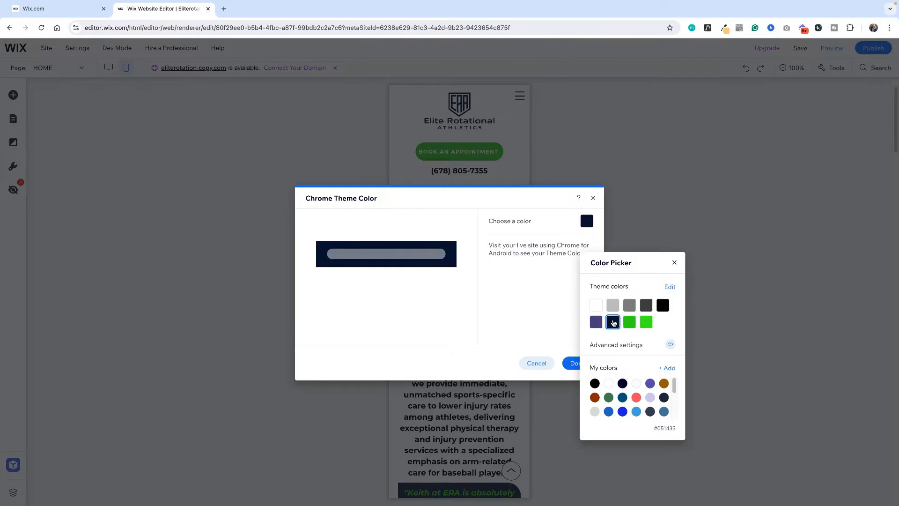
pyautogui.click(596, 322)
pyautogui.click(675, 263)
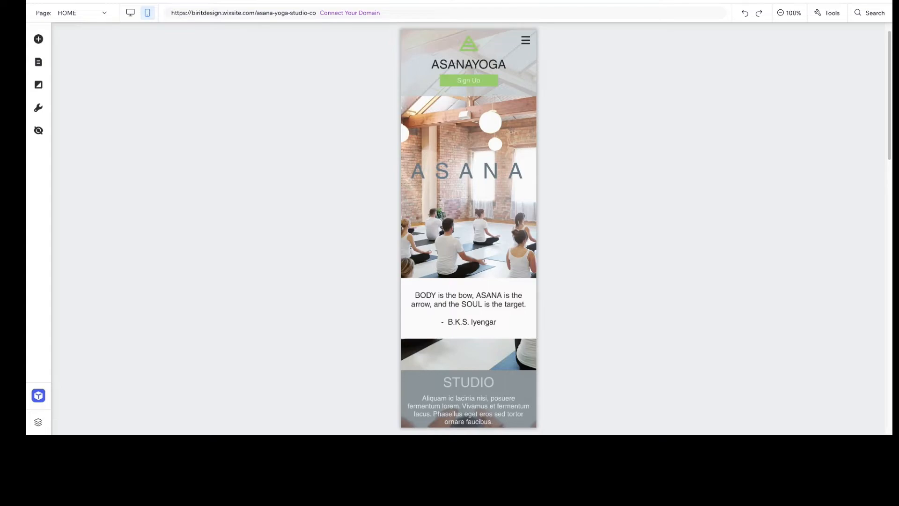
# Add a back to top button to the ASANAYOGA mobile site and open its layout settings
pyautogui.click(40, 111)
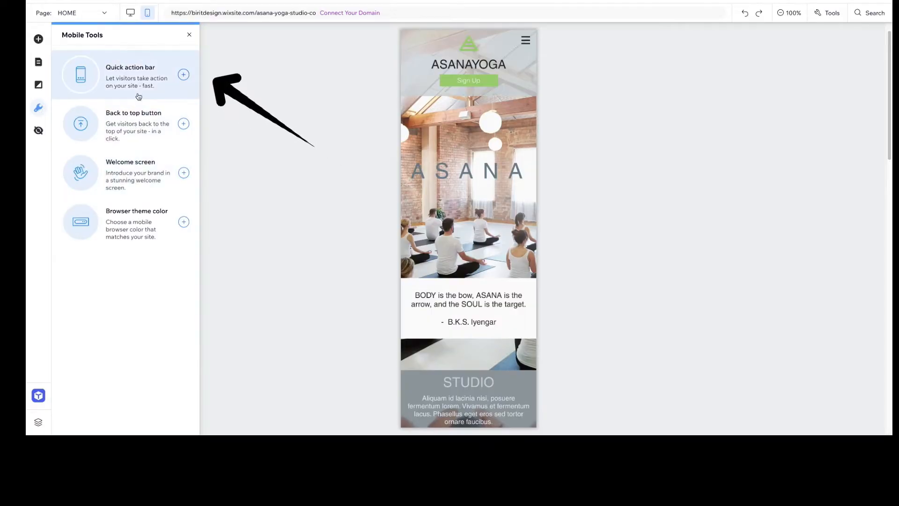
pyautogui.click(184, 125)
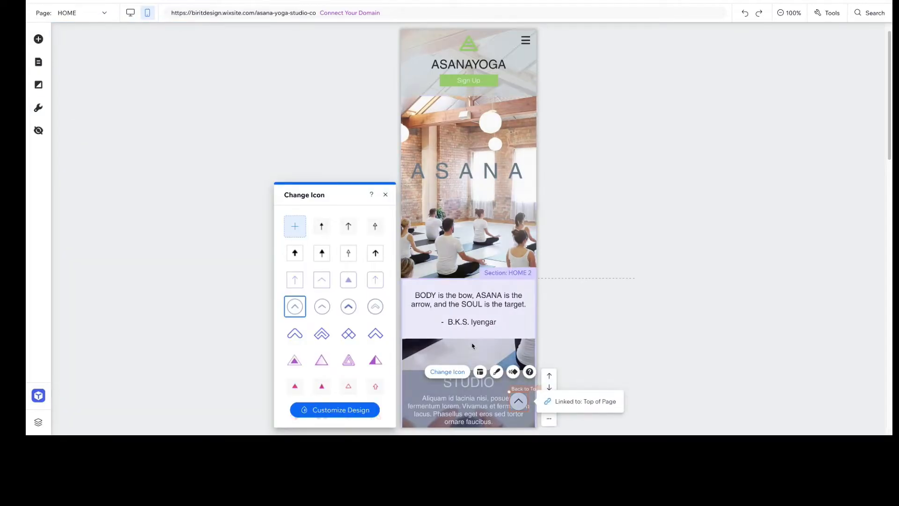
pyautogui.click(481, 373)
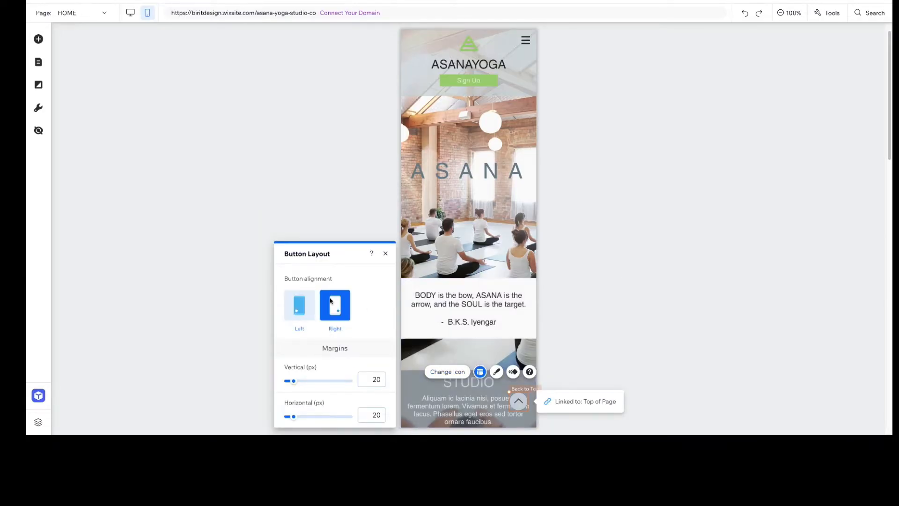
# Recolor the back to top button in its design settings, trying green and ending with the dark theme color #48535D
pyautogui.click(496, 372)
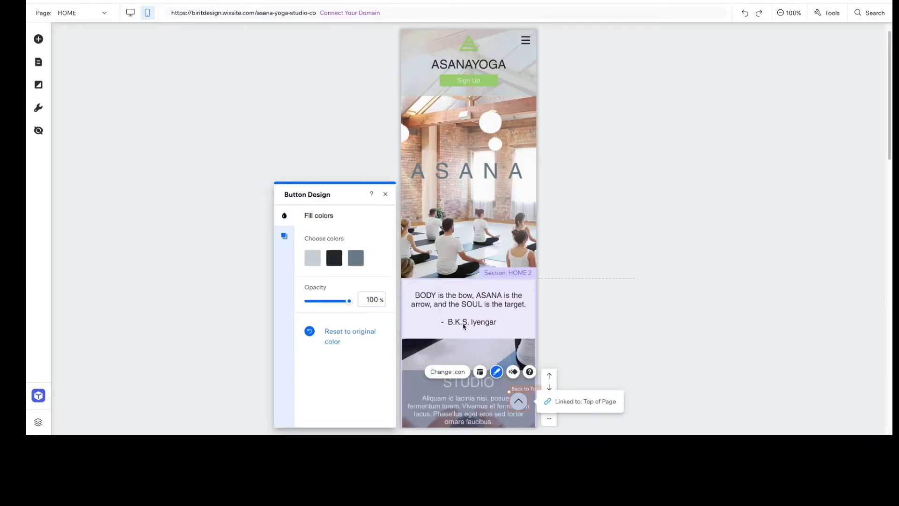
pyautogui.click(356, 259)
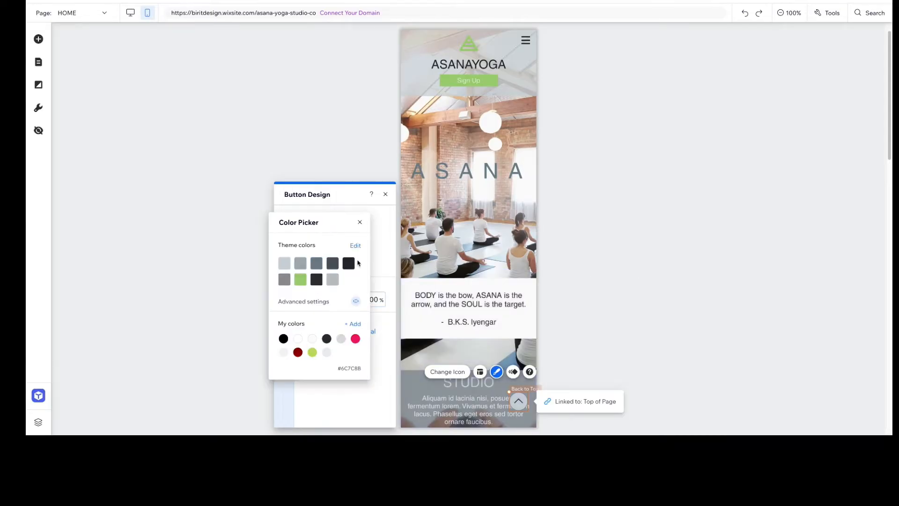
pyautogui.click(298, 279)
pyautogui.click(359, 222)
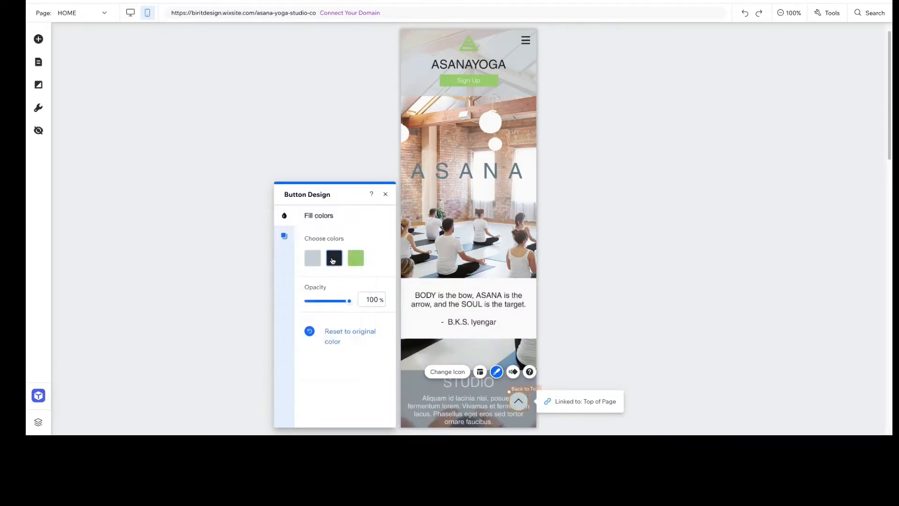
pyautogui.click(334, 260)
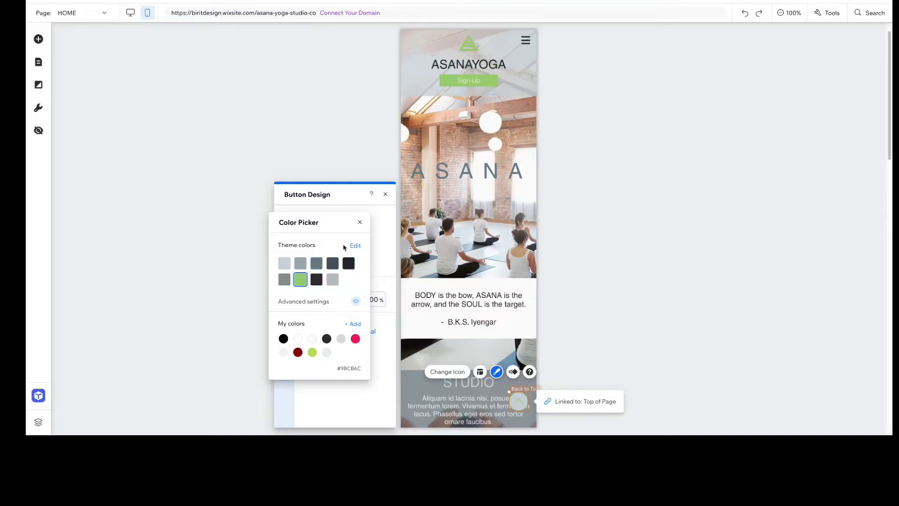
pyautogui.click(334, 261)
pyautogui.click(336, 259)
pyautogui.click(360, 223)
pyautogui.click(357, 260)
pyautogui.click(332, 262)
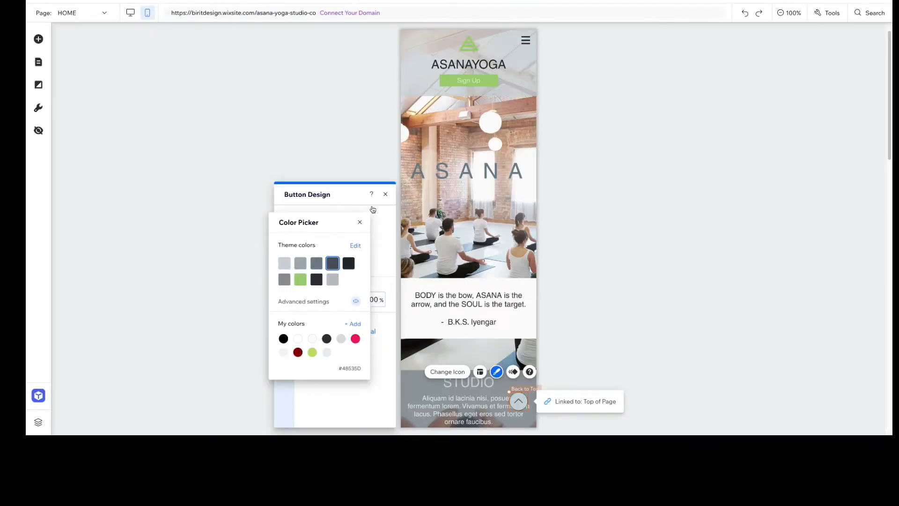
pyautogui.click(359, 221)
pyautogui.click(385, 194)
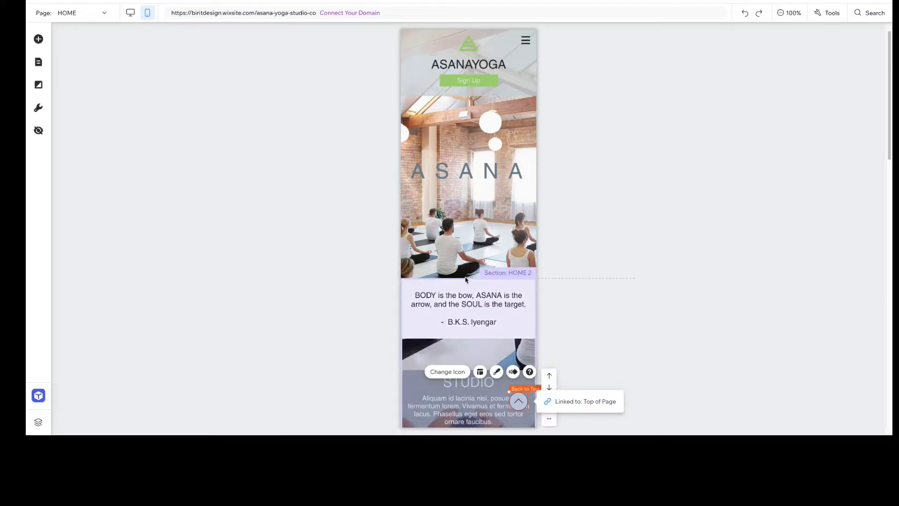
# Add a quick action bar to the mobile site and include an Address action in it
pyautogui.click(40, 109)
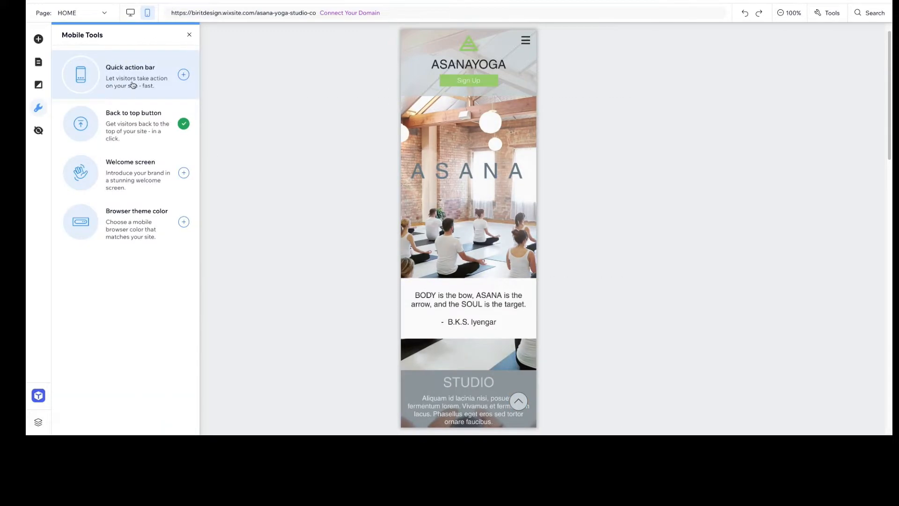
pyautogui.click(133, 85)
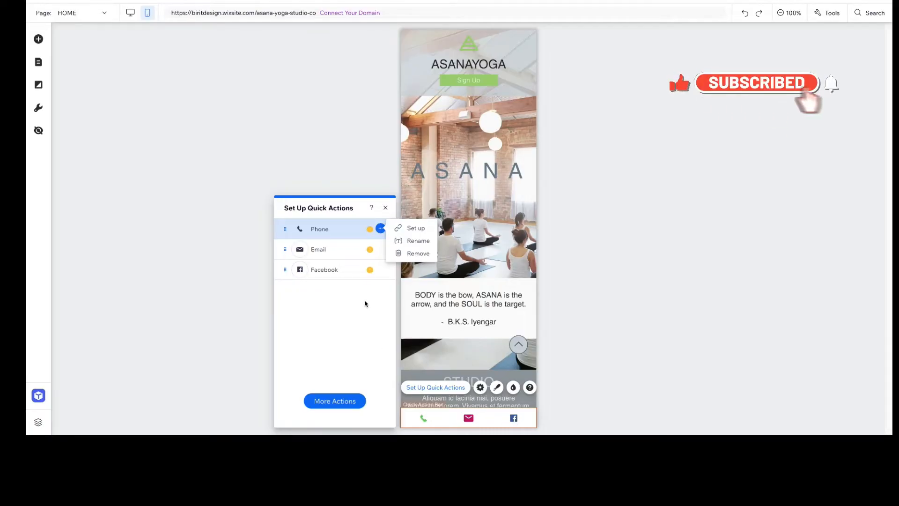
pyautogui.click(326, 401)
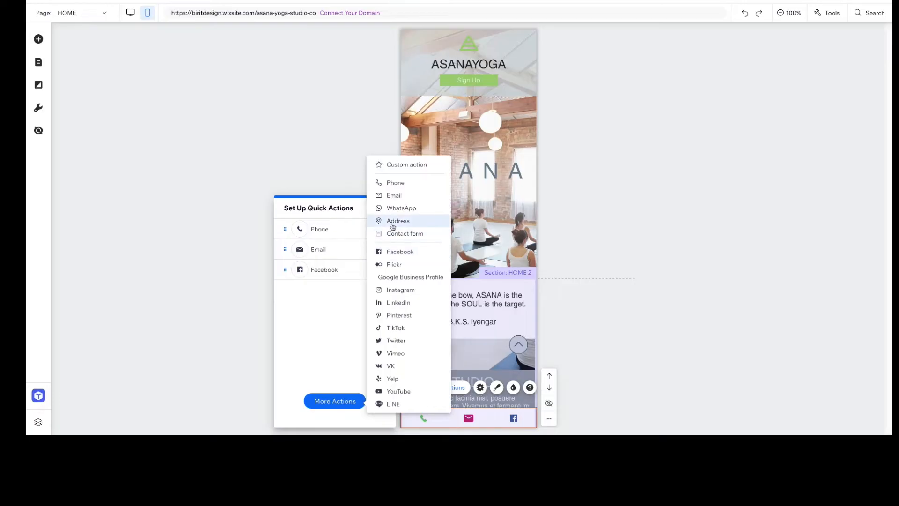
pyautogui.click(392, 221)
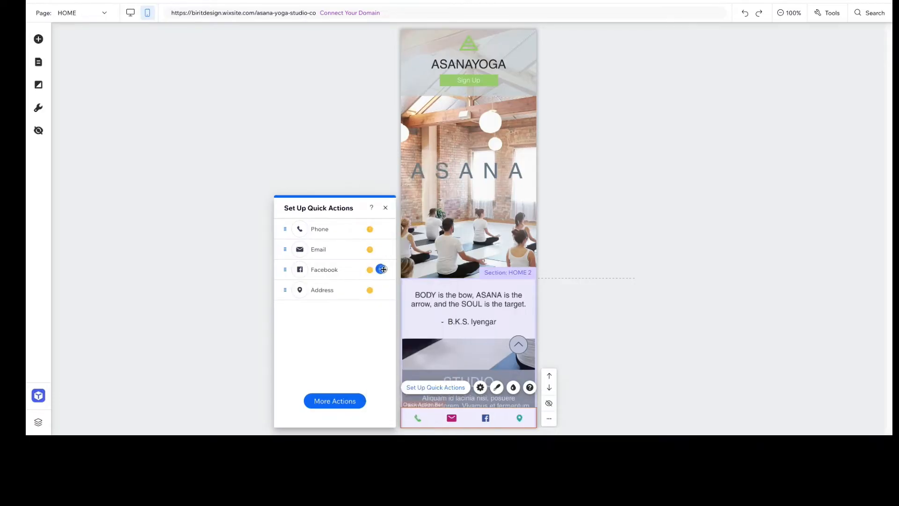
# Remove the Facebook action from the quick action bar and look over the other available actions
pyautogui.click(381, 268)
pyautogui.click(409, 292)
pyautogui.click(346, 402)
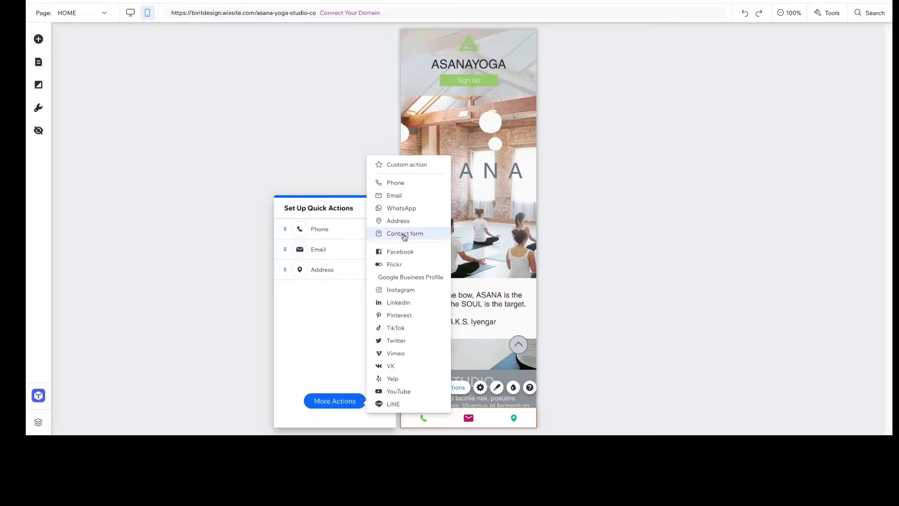
pyautogui.click(332, 296)
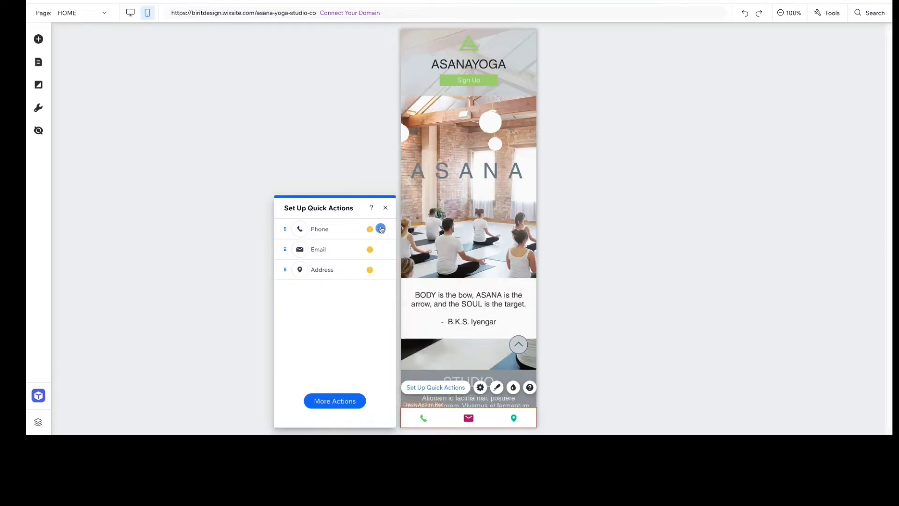
# Link the Phone quick action to the business phone number
pyautogui.click(380, 229)
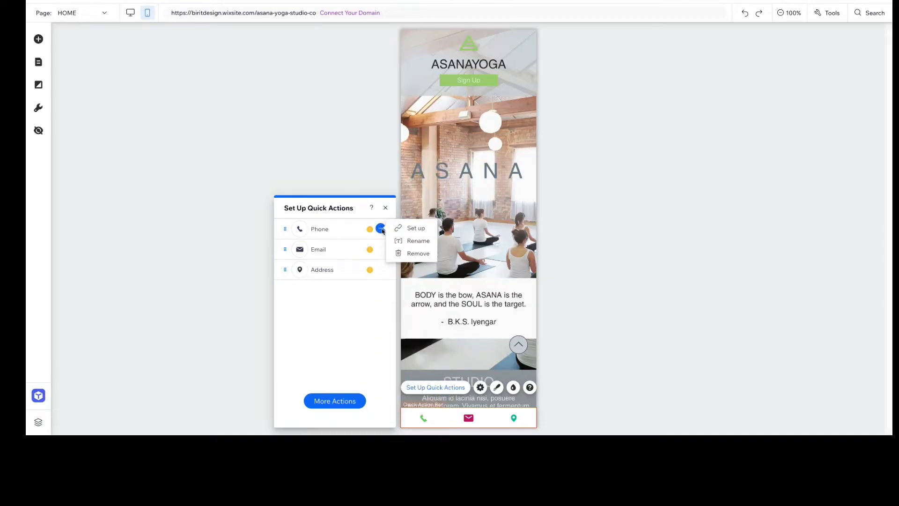
pyautogui.click(405, 229)
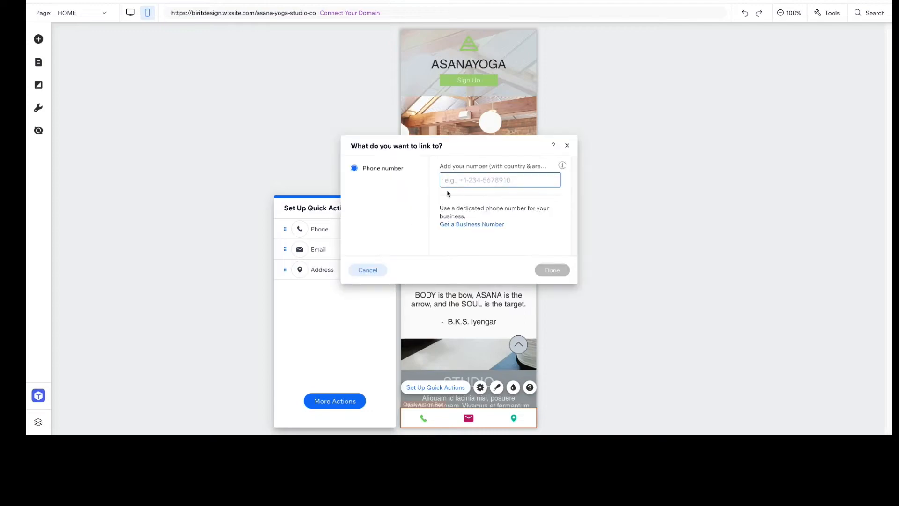
pyautogui.write('1-800-555-1234')
pyautogui.click(552, 269)
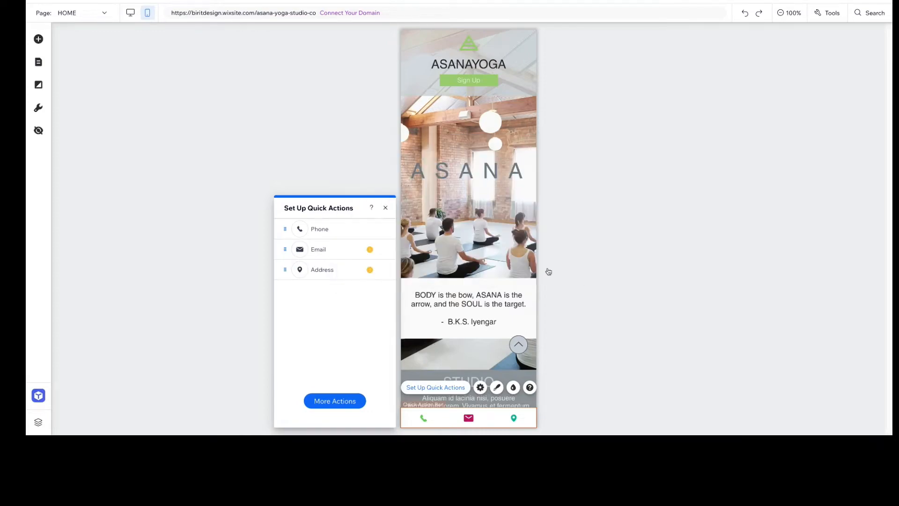
# Link the Email quick action to the contact's e-mail address with the subject "I want to know about AsanaYoga"
pyautogui.click(380, 248)
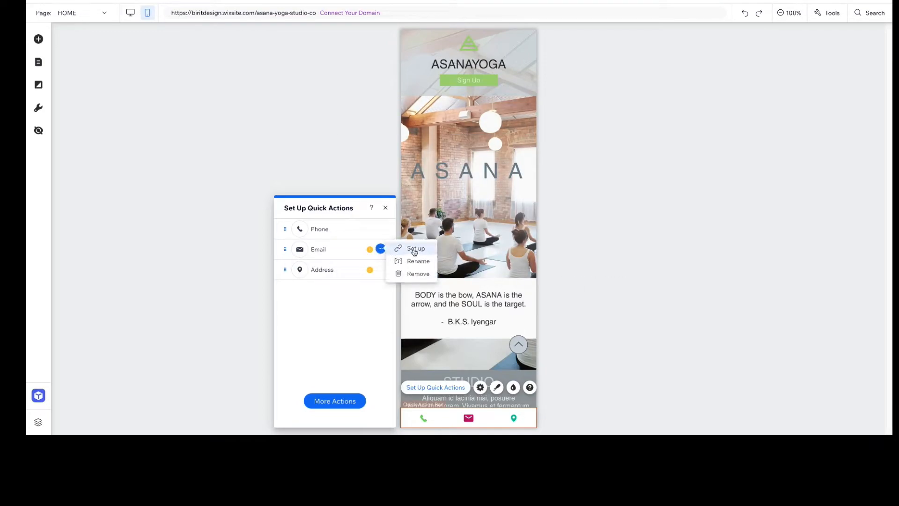
pyautogui.click(414, 251)
pyautogui.click(453, 218)
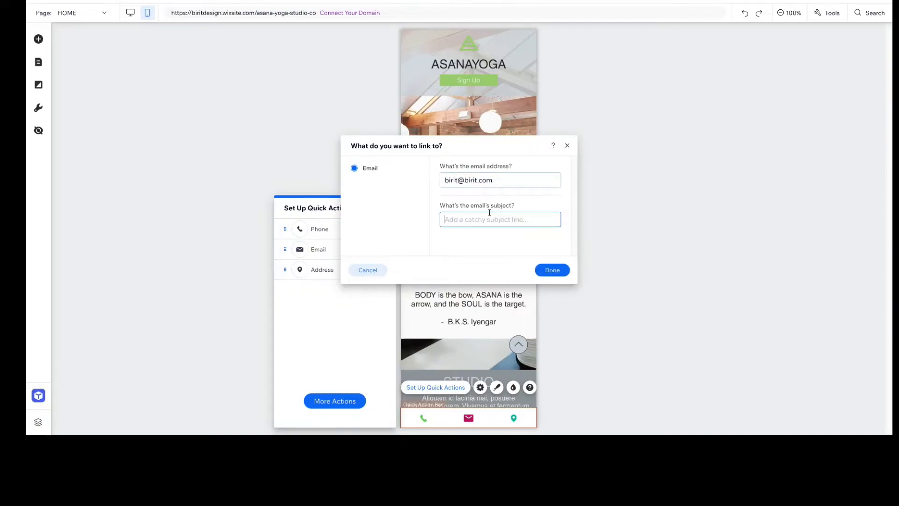
pyautogui.write('I want to know about AsanaYoga')
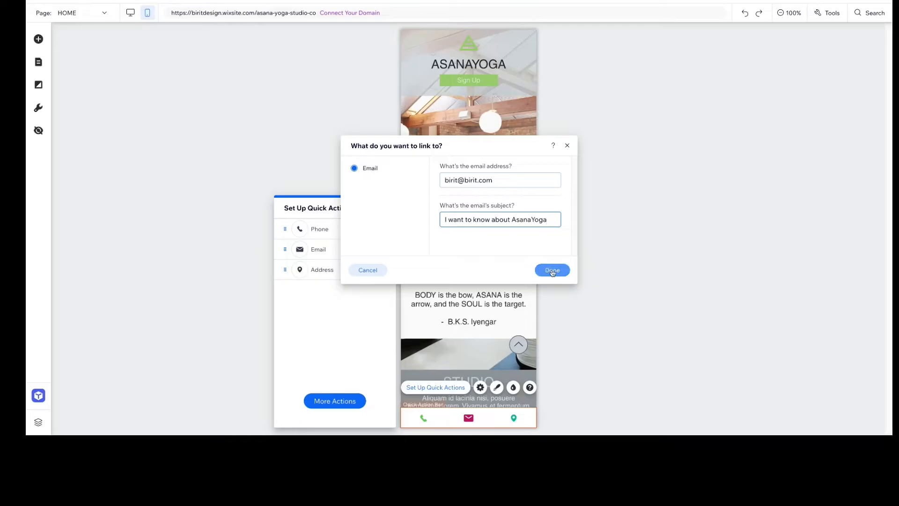
pyautogui.click(540, 270)
# Link the Address quick action to the studio's street address and finish the quick actions setup
pyautogui.click(381, 269)
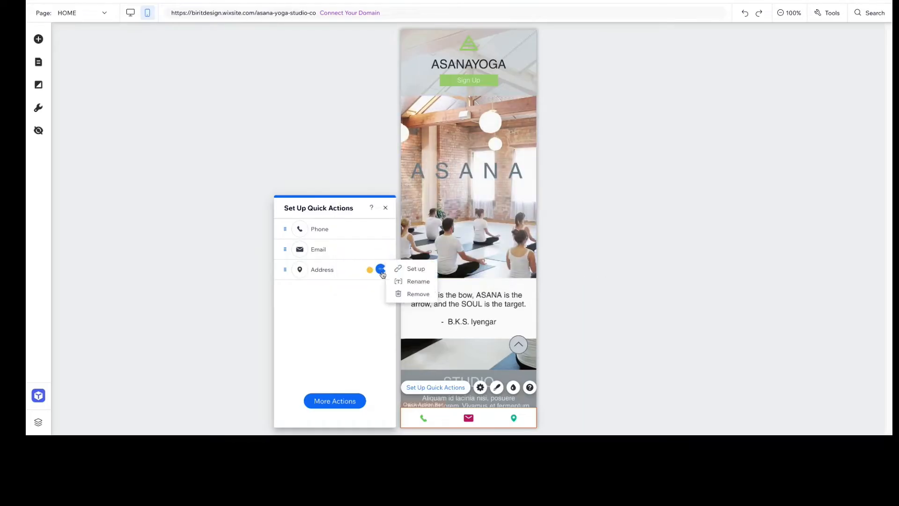
pyautogui.click(404, 271)
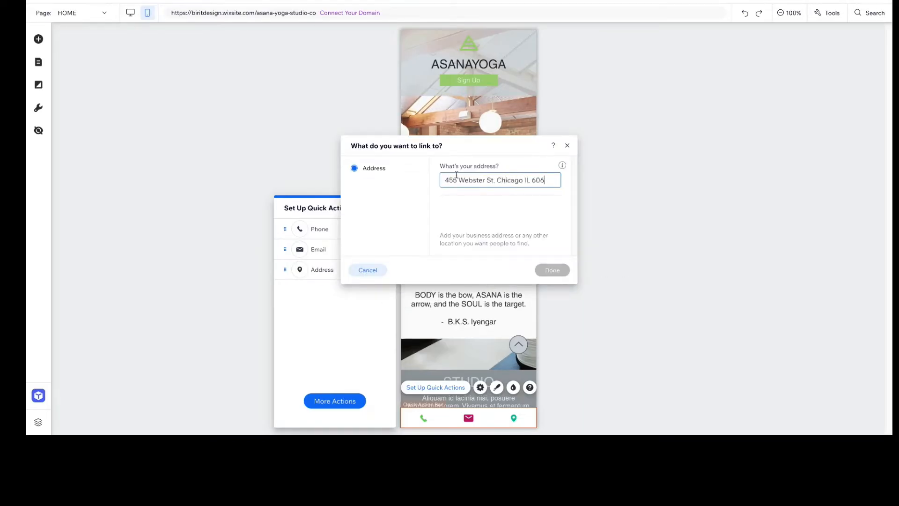
pyautogui.click(545, 270)
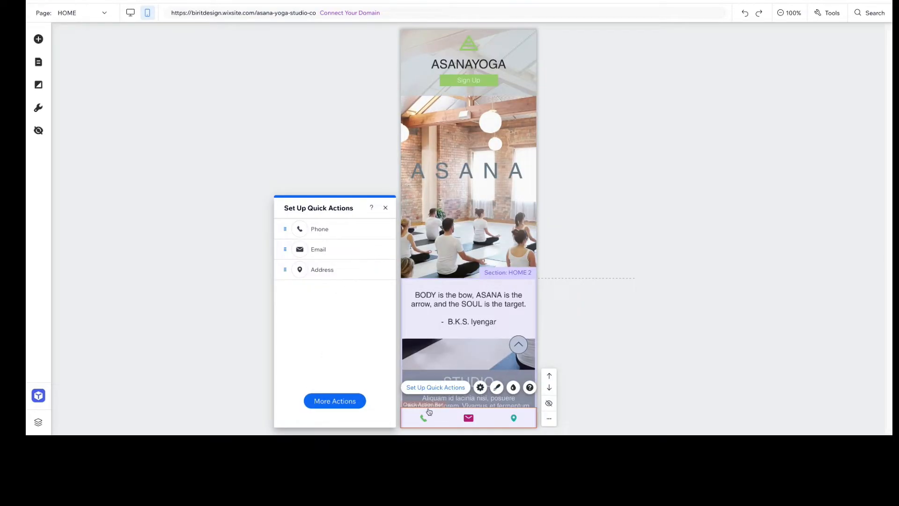
pyautogui.click(385, 207)
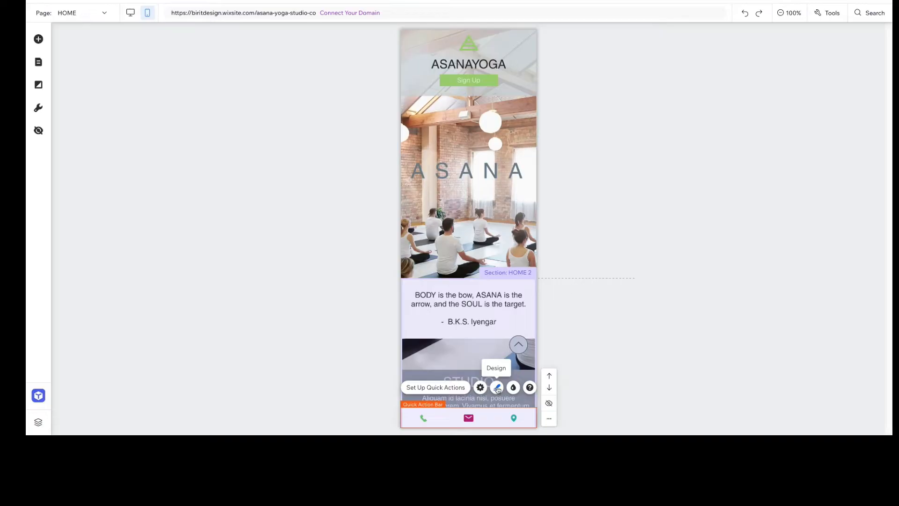
# Try several preset designs on the quick action bar, ending with the white bar of colored icons with text labels
pyautogui.click(497, 388)
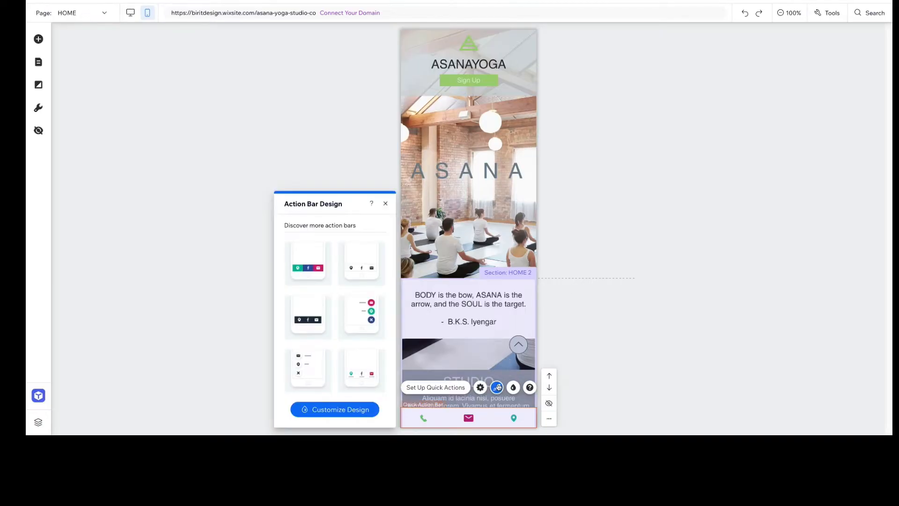
pyautogui.click(305, 337)
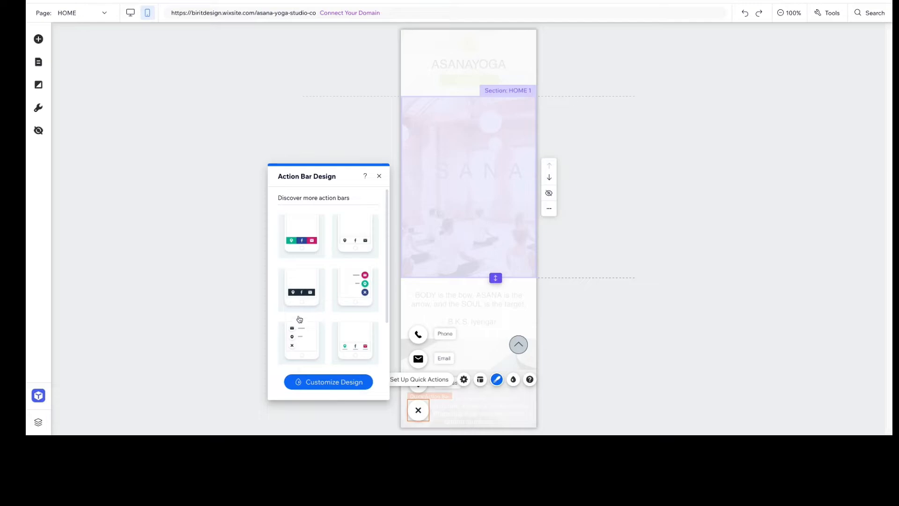
pyautogui.click(304, 295)
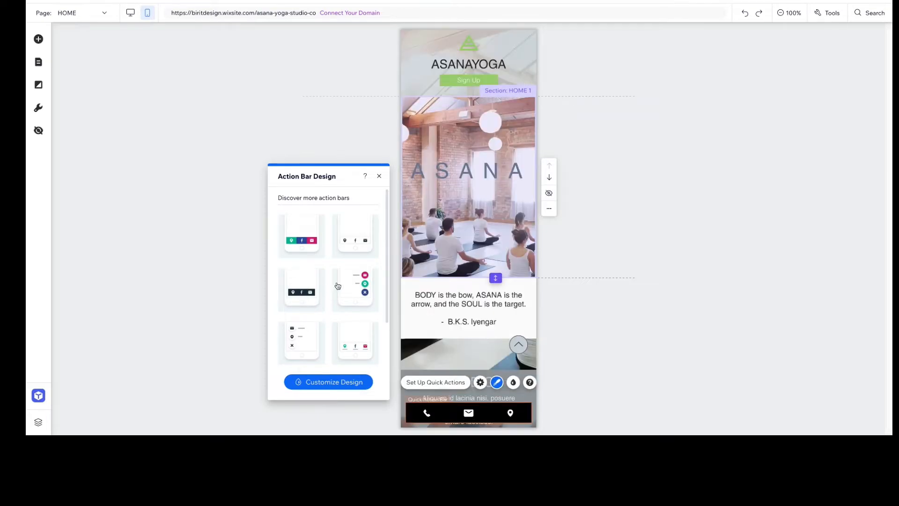
pyautogui.click(356, 287)
pyautogui.click(354, 246)
pyautogui.click(353, 338)
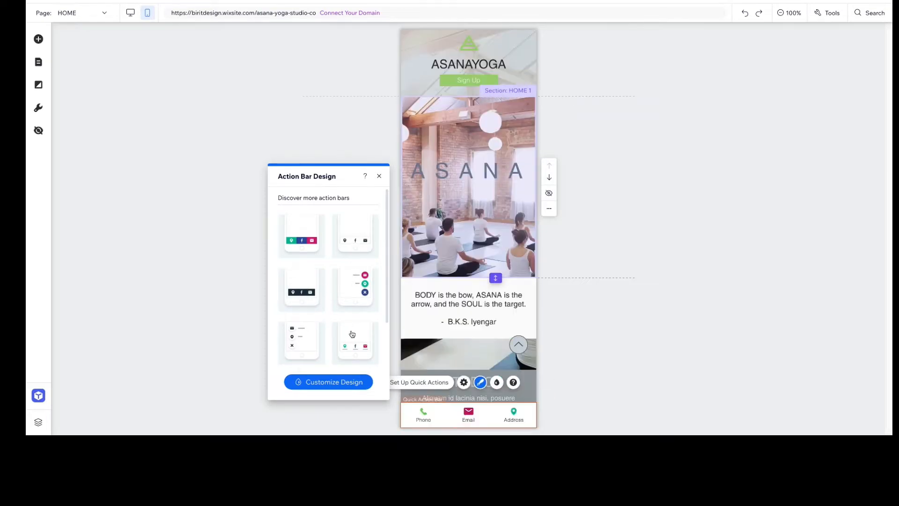
# Customize the quick action bar with the Grayscale color scheme and invert it
pyautogui.click(331, 382)
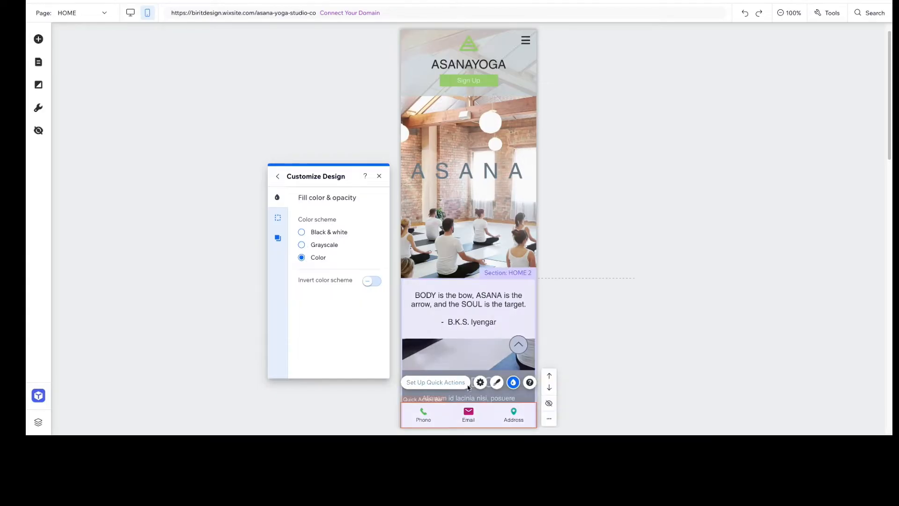
pyautogui.click(302, 245)
pyautogui.click(376, 282)
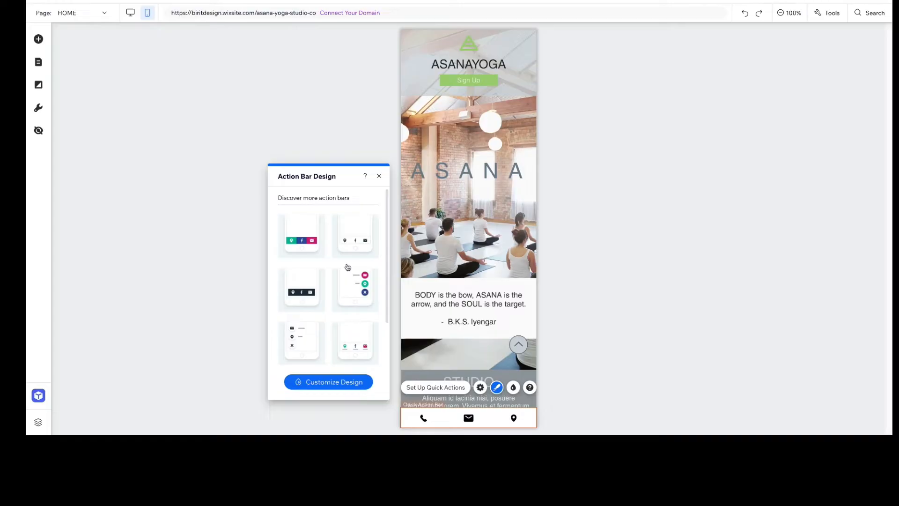
pyautogui.click(350, 274)
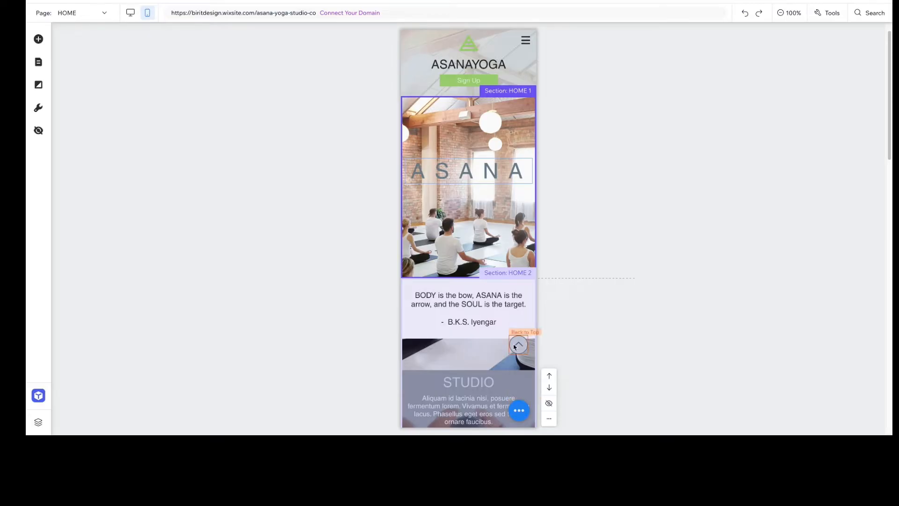
# Check the options available for the floating quick action button, including its overlapping items
pyautogui.rightClick(517, 409)
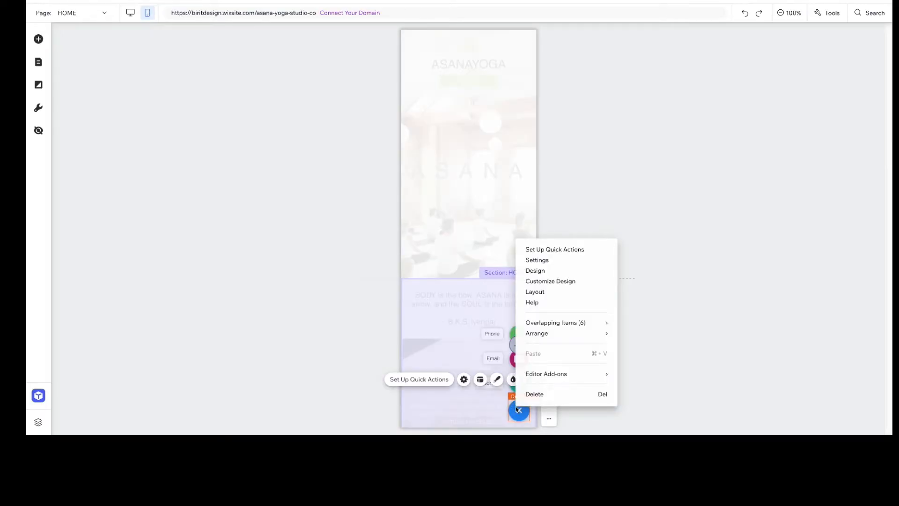
pyautogui.moveTo(534, 324)
pyautogui.click(478, 398)
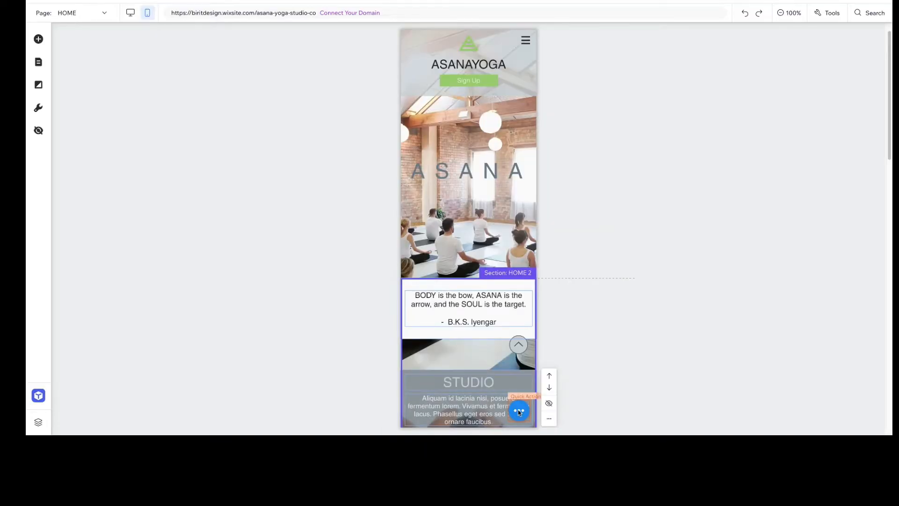
# Switch the quick action bar to the white preset with plain black icons and give it the Grayscale color scheme
pyautogui.click(519, 411)
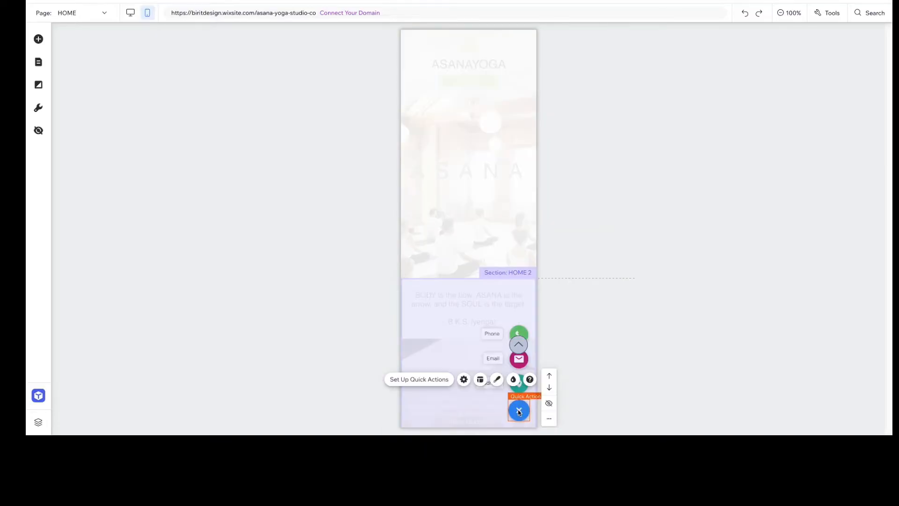
pyautogui.click(497, 380)
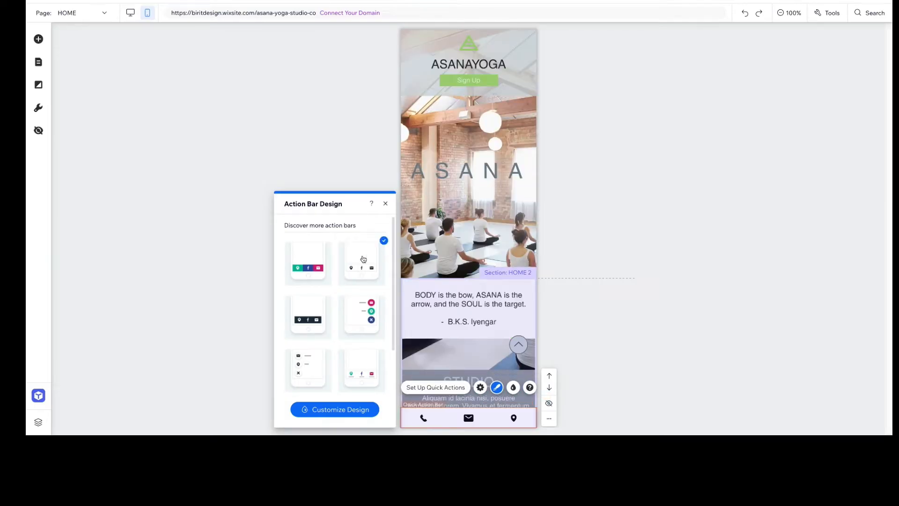
pyautogui.click(332, 414)
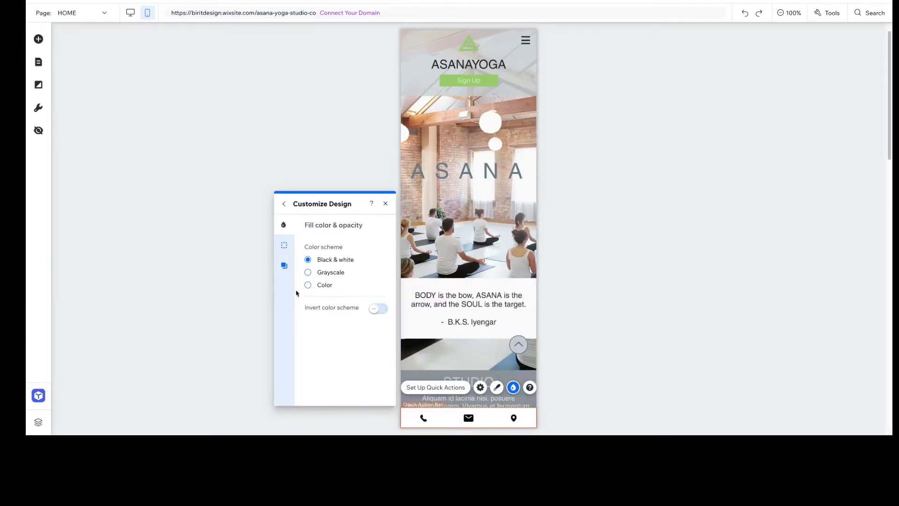
pyautogui.click(308, 273)
pyautogui.click(385, 204)
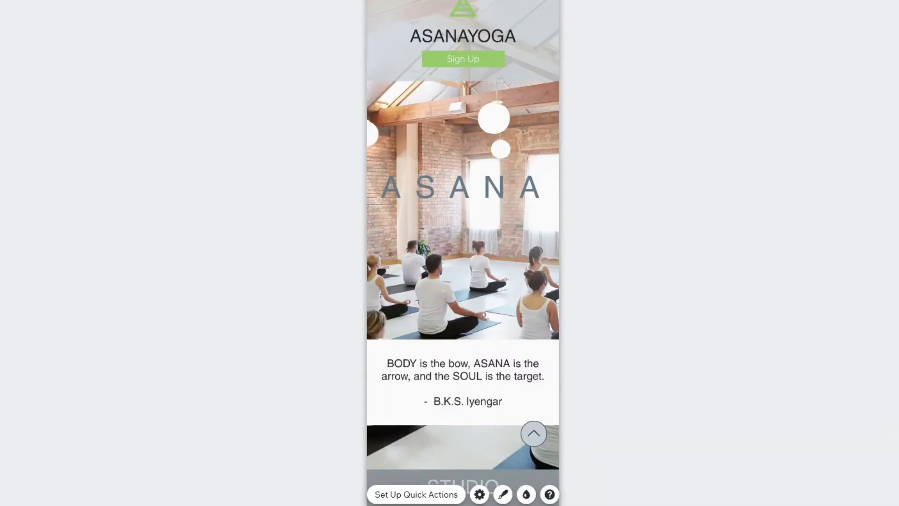
# Examine how the quick action bar and back to top button behave along the home page in the mobile preview
pyautogui.scroll(-8, 470, 293)
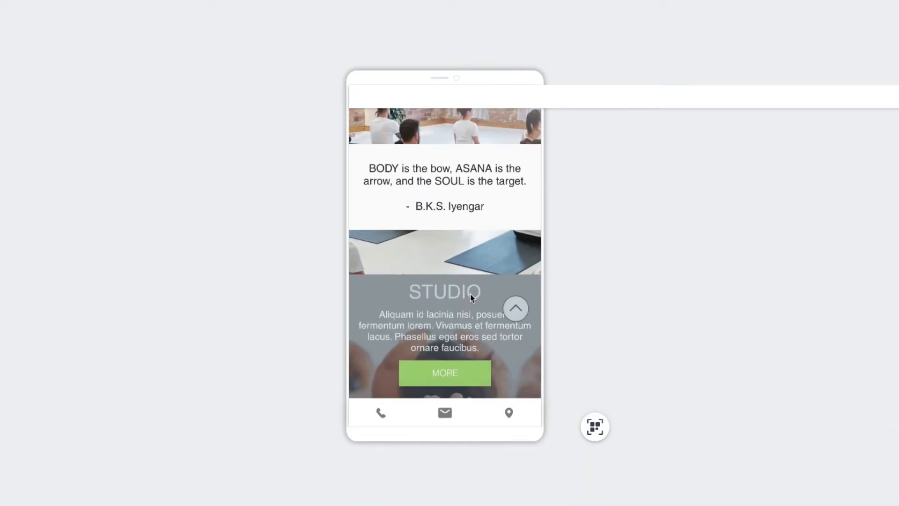
pyautogui.scroll(-1, 470, 293)
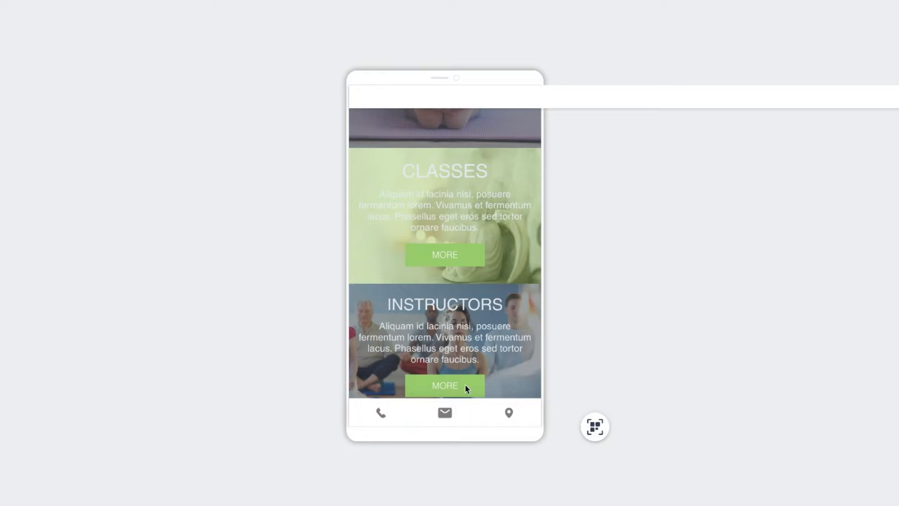
pyautogui.scroll(-1, 510, 349)
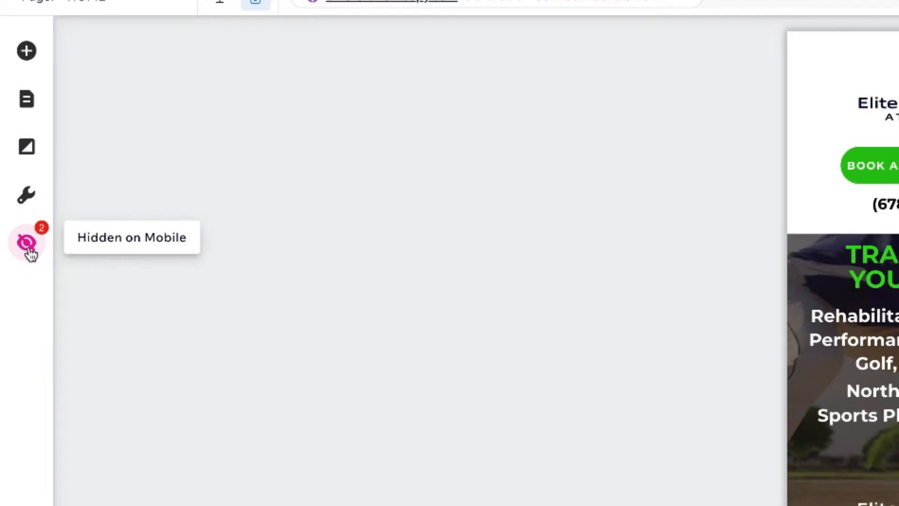
# Review the Elite Rotational Athletics elements hidden on mobile and hide the header's BOOK AN APPOINTMENT button
pyautogui.click(27, 243)
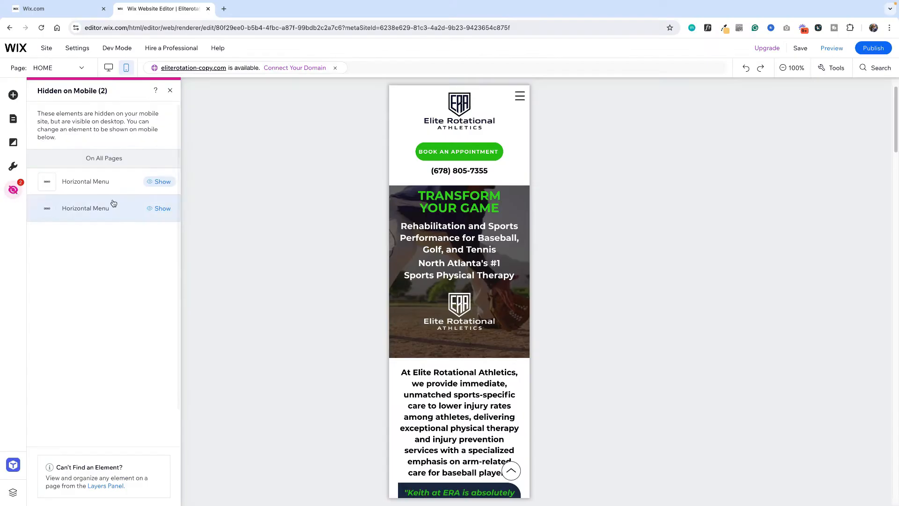
pyautogui.click(473, 152)
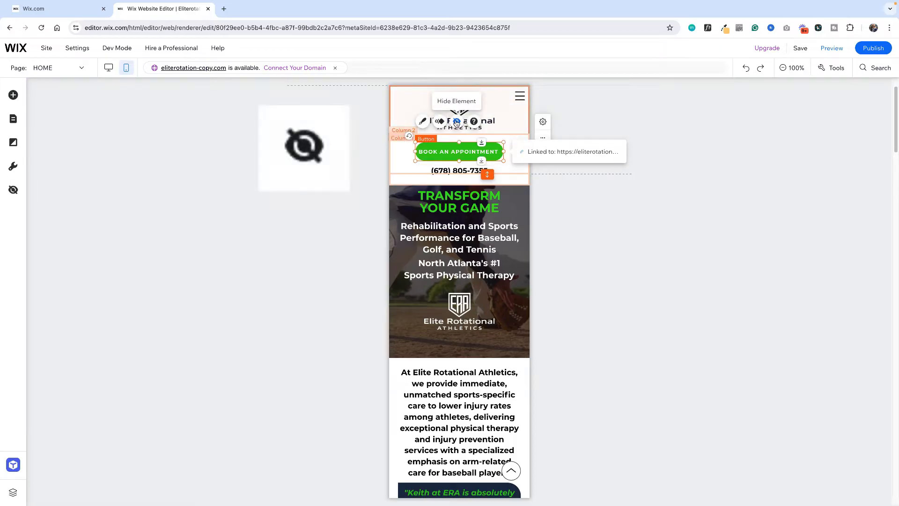
pyautogui.click(457, 122)
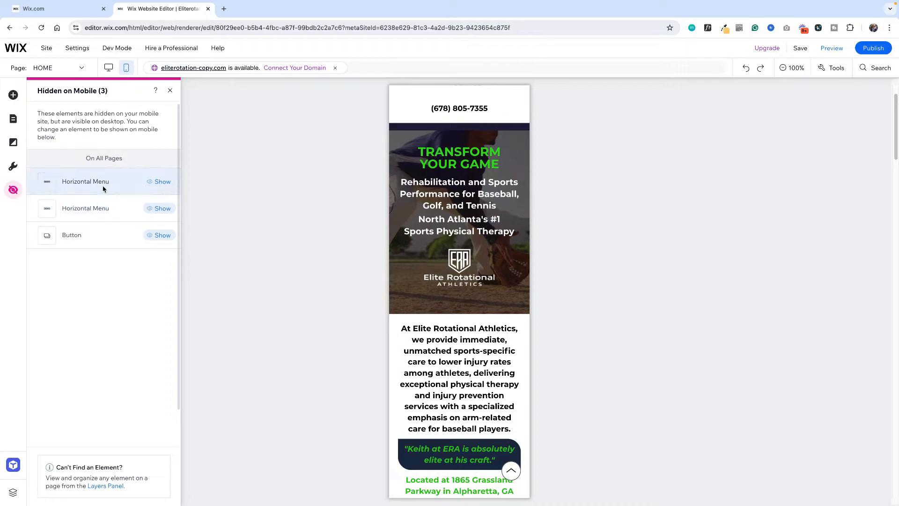
# Show the hidden BOOK AN APPOINTMENT button on mobile again and move it up within the header's second column
pyautogui.click(157, 237)
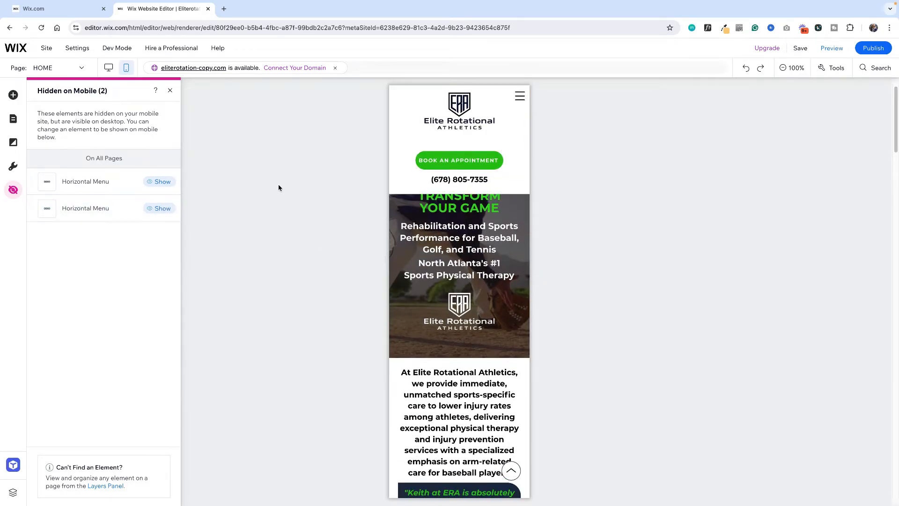
pyautogui.click(493, 106)
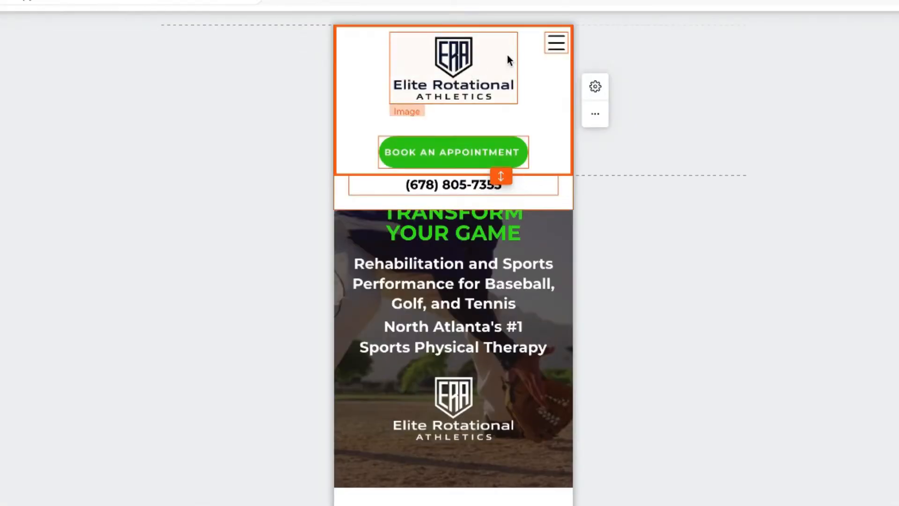
pyautogui.click(485, 153)
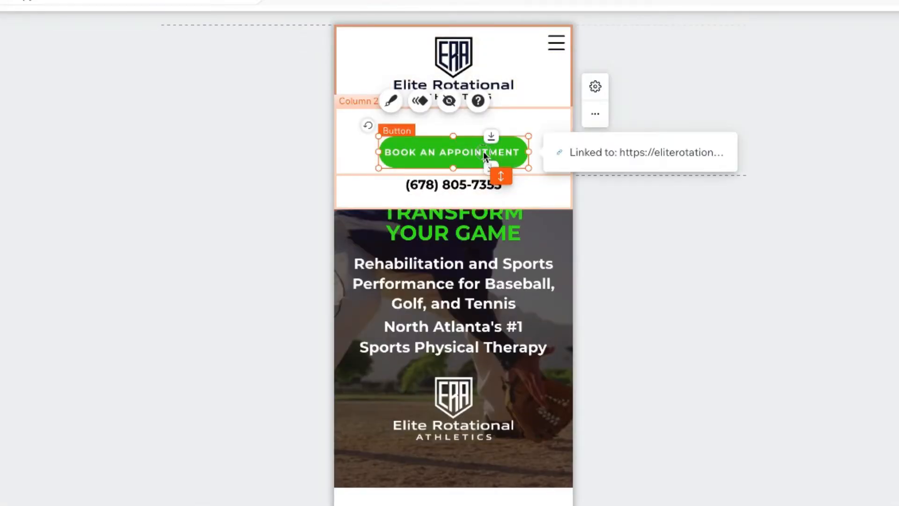
pyautogui.moveTo(483, 151); pyautogui.dragTo(486, 127)
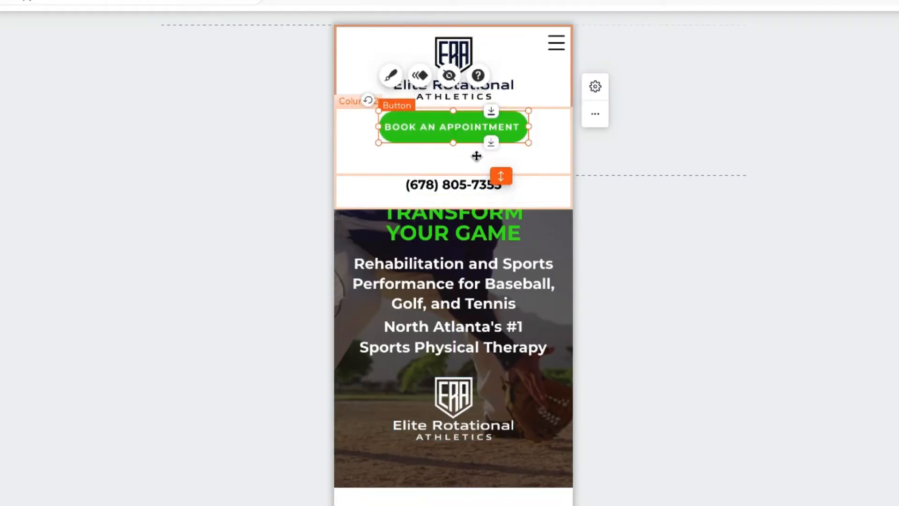
pyautogui.click(469, 172)
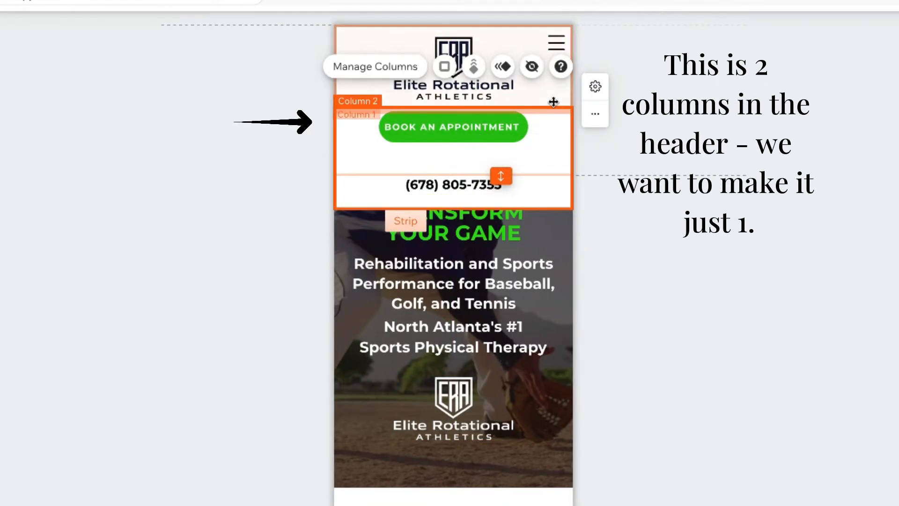
# Extend the header's first column downward and move the BOOK AN APPOINTMENT button into it, directly beneath the logo
pyautogui.click(555, 97)
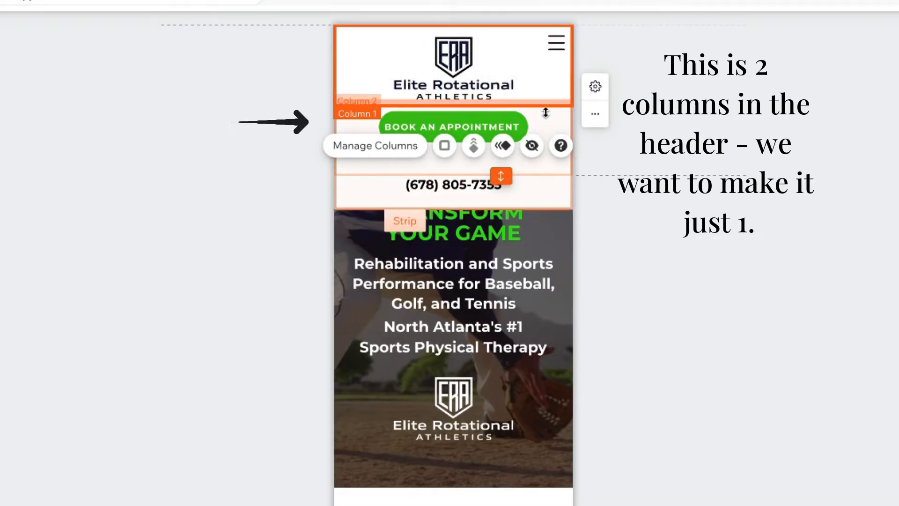
pyautogui.moveTo(546, 108); pyautogui.dragTo(540, 147)
pyautogui.click(476, 151)
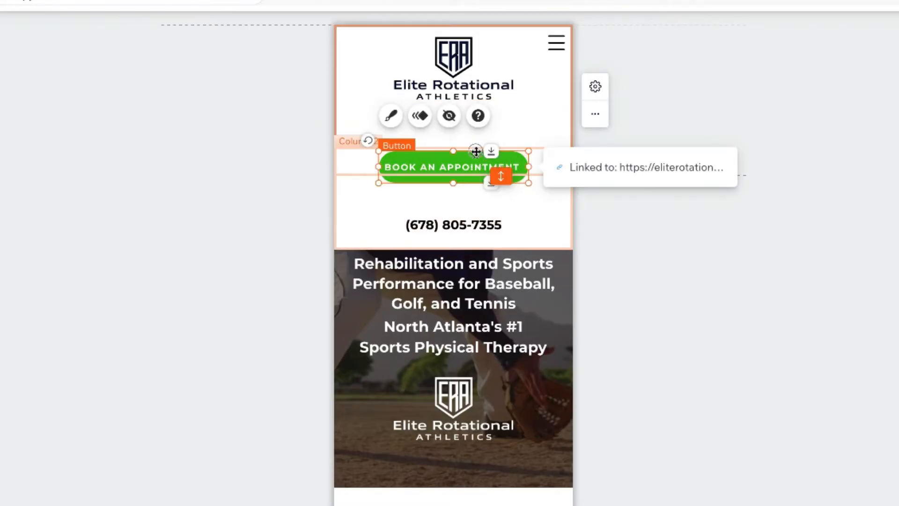
pyautogui.moveTo(476, 151); pyautogui.dragTo(476, 106)
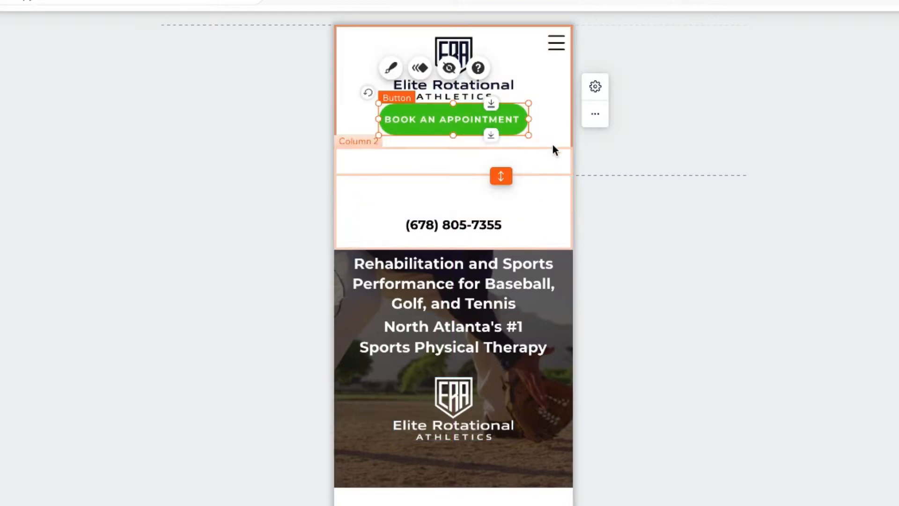
# Make the header's first column taller and move the phone number text into it, beneath the BOOK AN APPOINTMENT button
pyautogui.click(552, 149)
pyautogui.moveTo(530, 145); pyautogui.dragTo(526, 165)
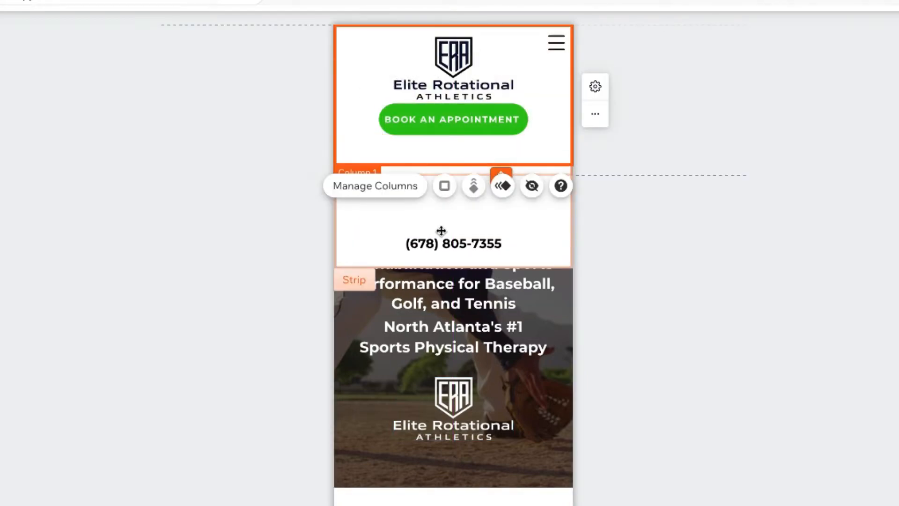
pyautogui.click(442, 241)
pyautogui.moveTo(445, 241); pyautogui.dragTo(447, 148)
# Hide the header's emptied second column on mobile and remove the extra space at the header's lower edge
pyautogui.click(522, 197)
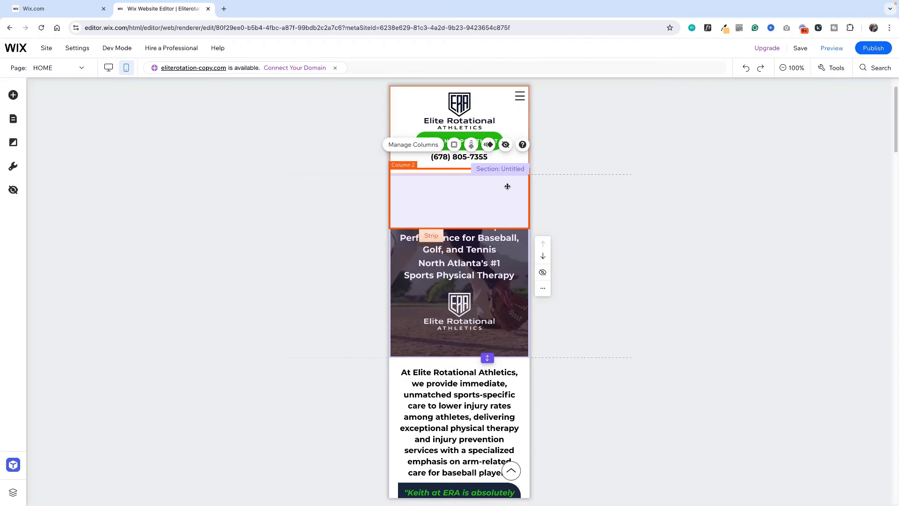
pyautogui.click(506, 146)
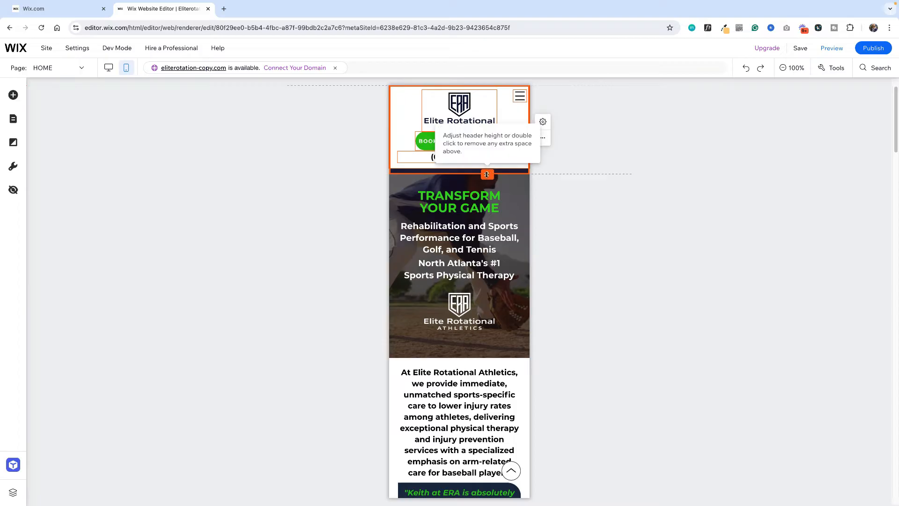
pyautogui.doubleClick(487, 170)
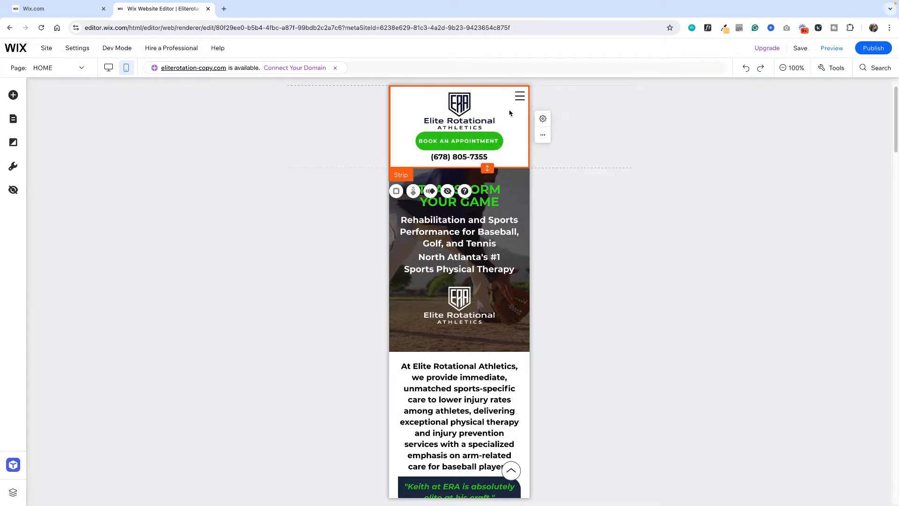
# Nudge the Elite Rotational Athletics logo slightly upward in the mobile header
pyautogui.moveTo(470, 120); pyautogui.dragTo(471, 118)
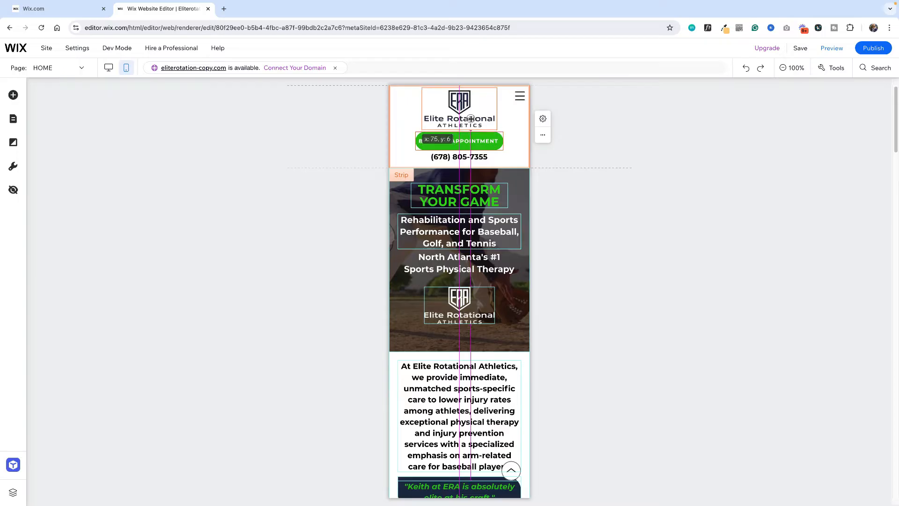
pyautogui.click(493, 161)
pyautogui.click(506, 142)
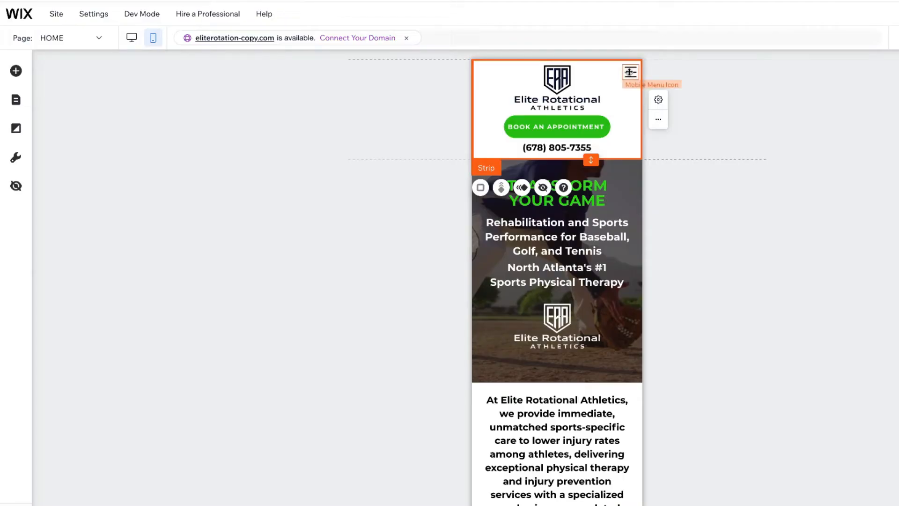
# Hide the HOME-old and CONTACT US-old pages on mobile and widen the mobile menu so MEET YOUR THERAPIST fits in full
pyautogui.click(630, 72)
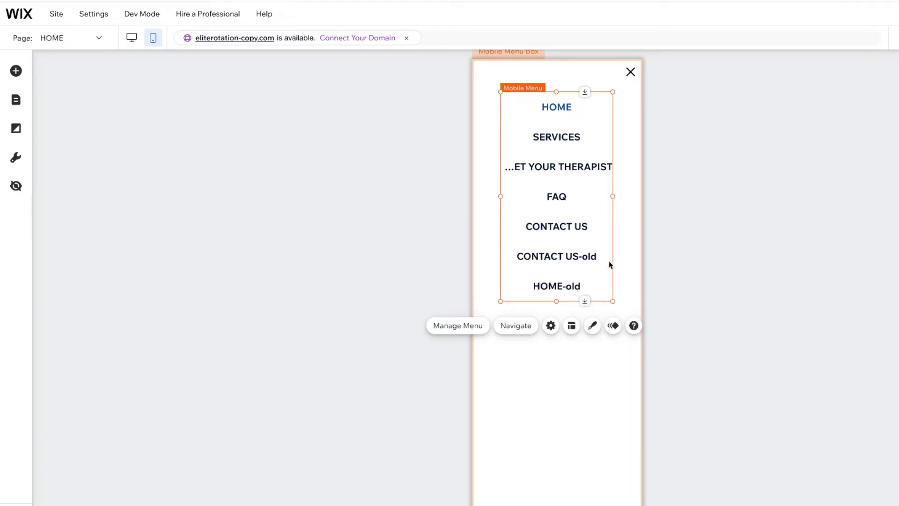
pyautogui.click(469, 331)
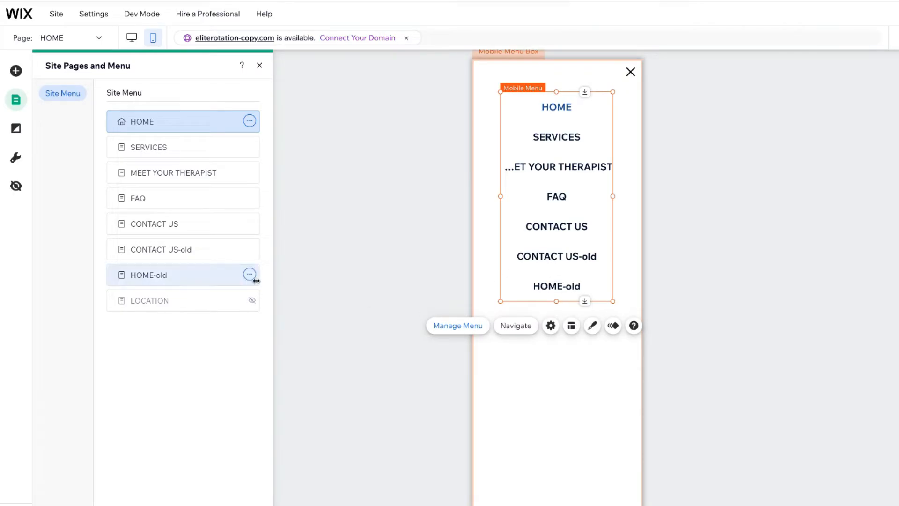
pyautogui.click(250, 275)
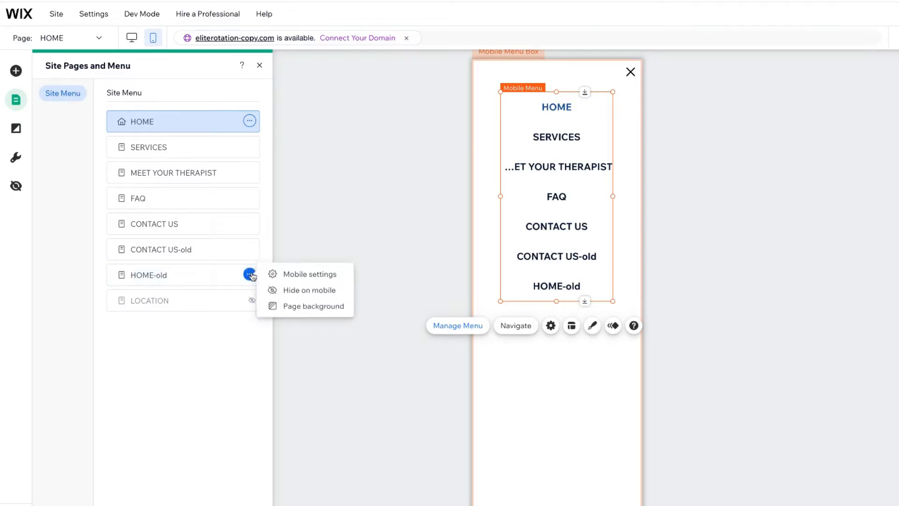
pyautogui.click(293, 292)
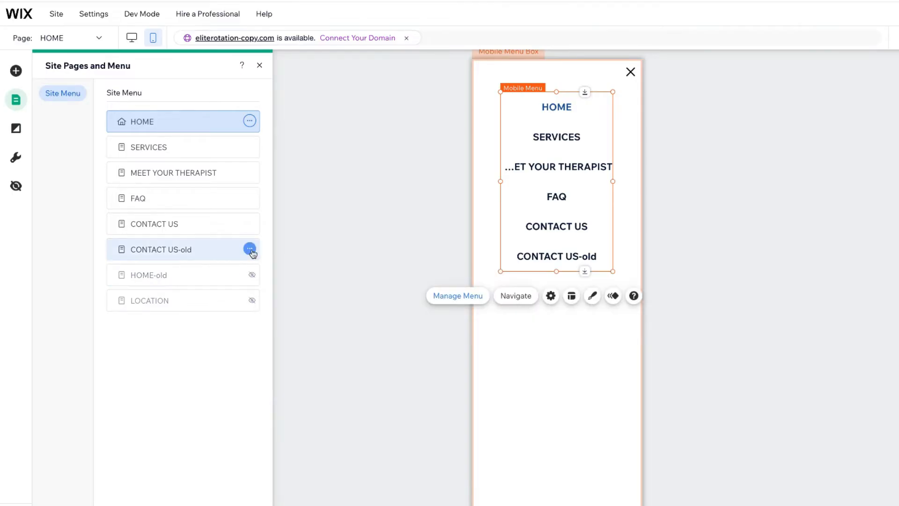
pyautogui.click(250, 249)
pyautogui.click(282, 265)
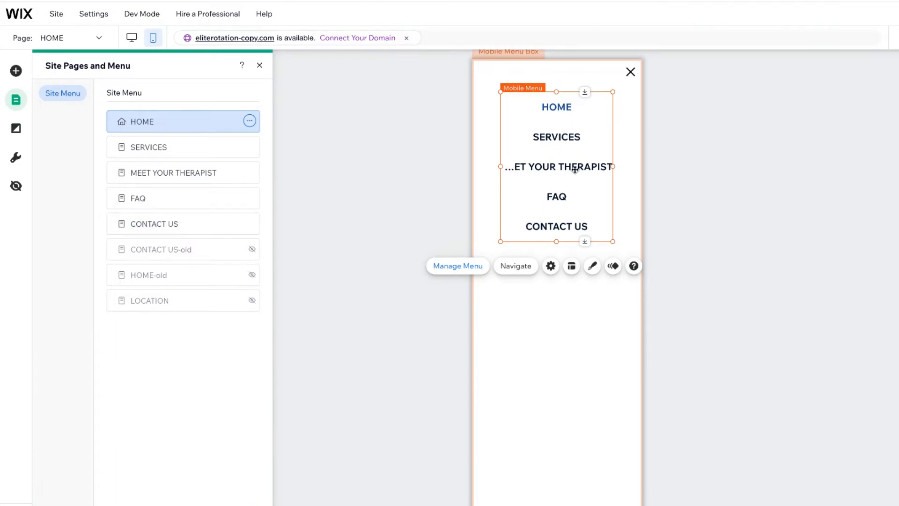
pyautogui.moveTo(613, 166); pyautogui.dragTo(578, 158)
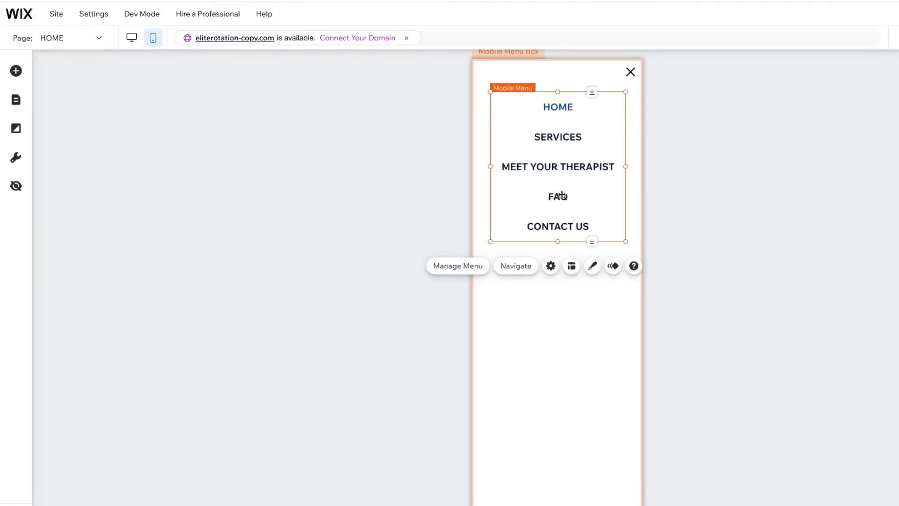
# Check the mobile menu's page management, page navigation and advanced menu settings
pyautogui.click(448, 268)
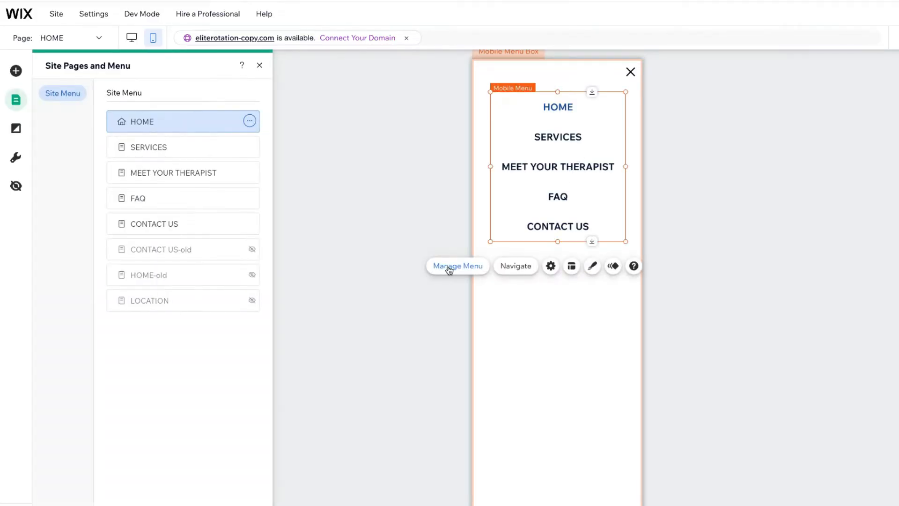
pyautogui.click(527, 268)
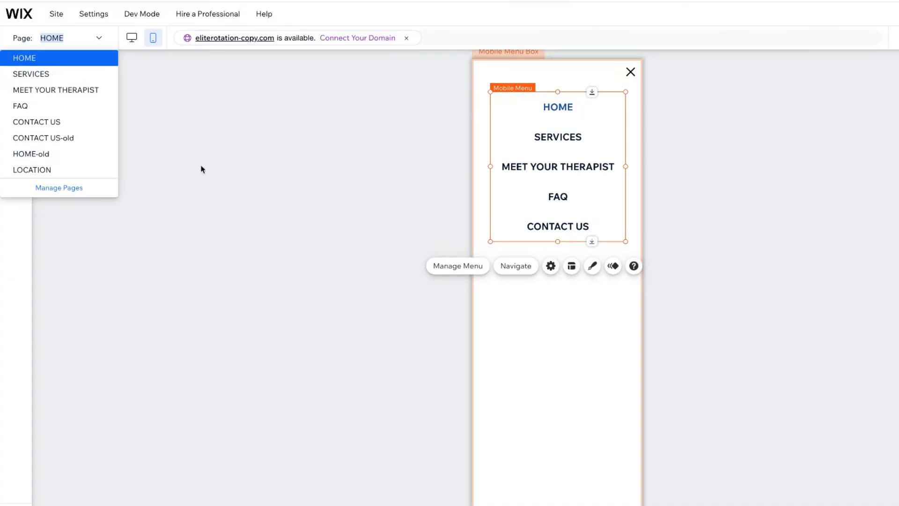
pyautogui.click(551, 267)
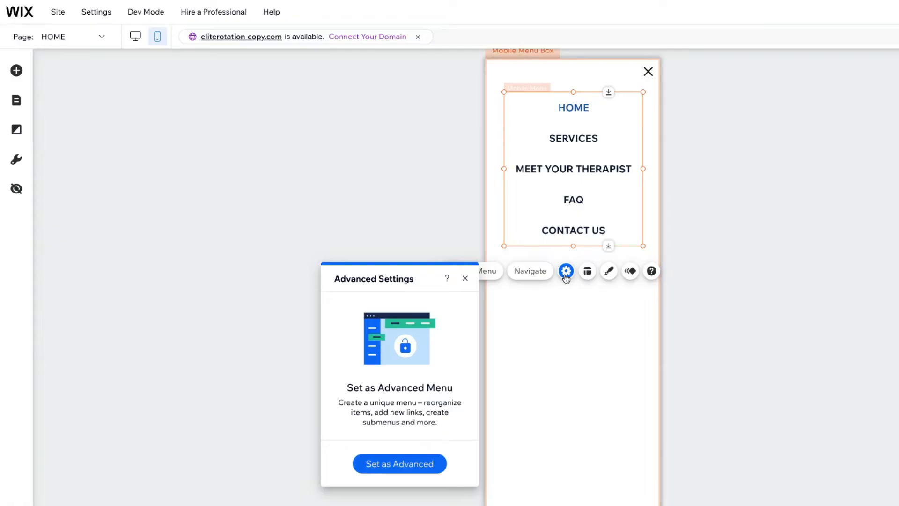
# Try left and right text alignment in the mobile menu layout and restore the centered alignment
pyautogui.click(587, 273)
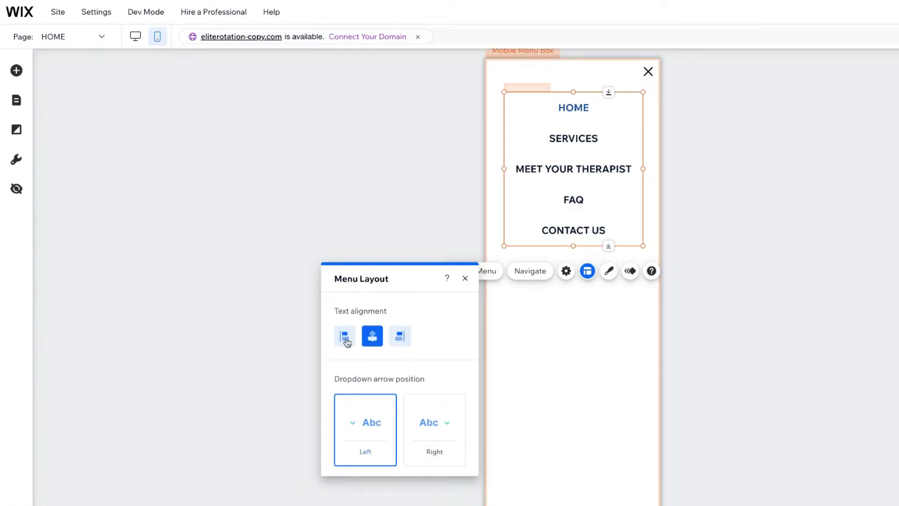
pyautogui.click(343, 342)
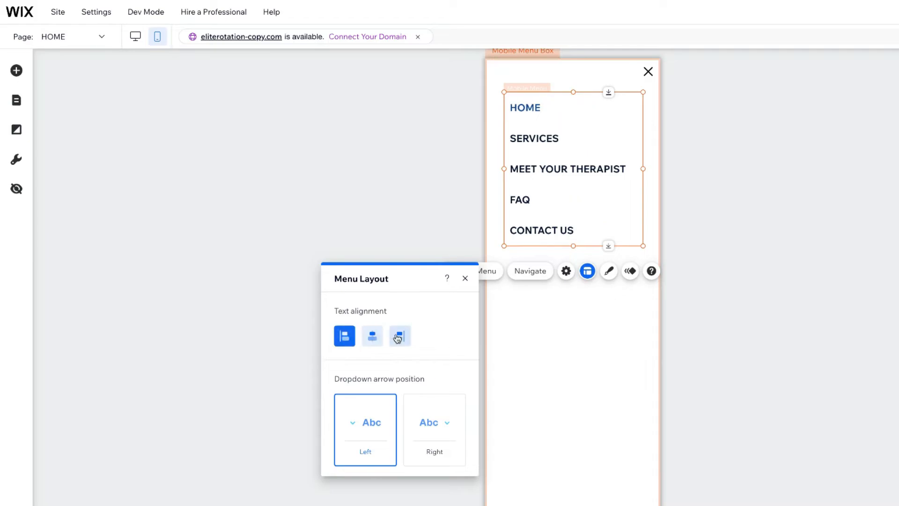
pyautogui.click(397, 339)
pyautogui.click(373, 339)
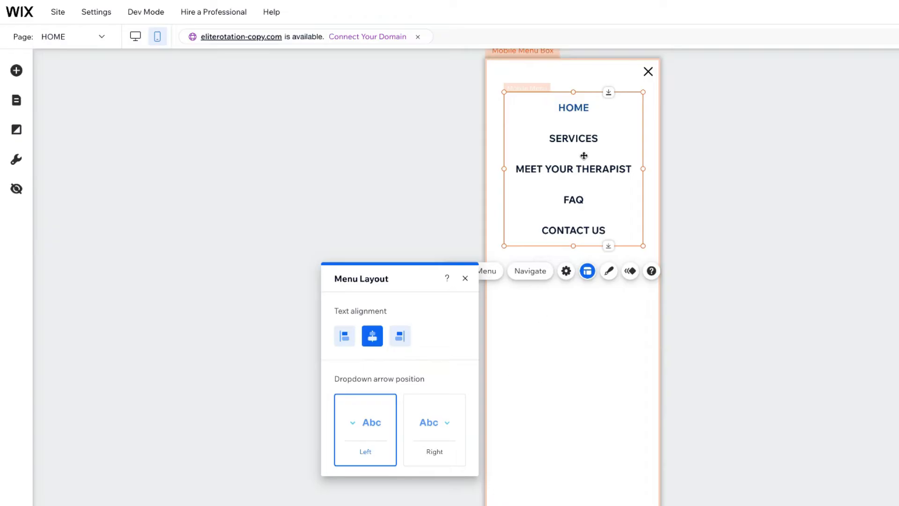
pyautogui.click(465, 278)
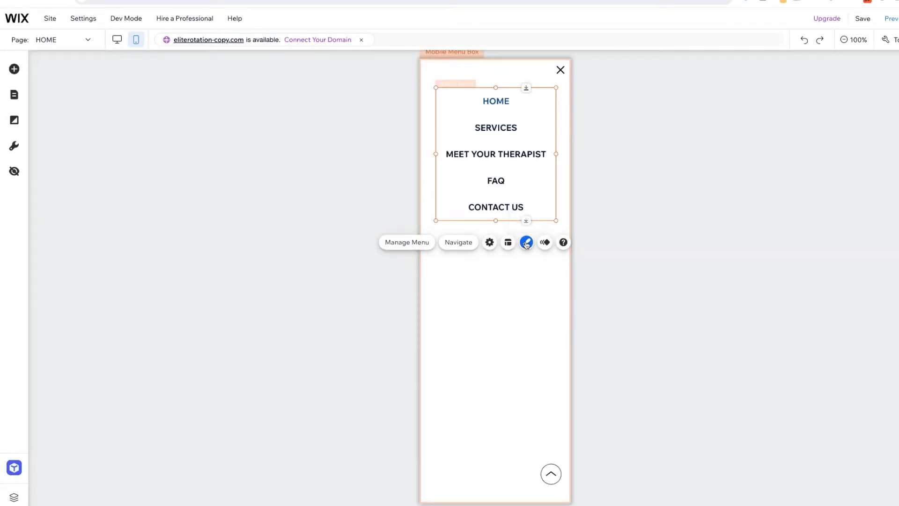
# Check the regular-state text design settings of the mobile menu, including theme, font and font size
pyautogui.click(526, 242)
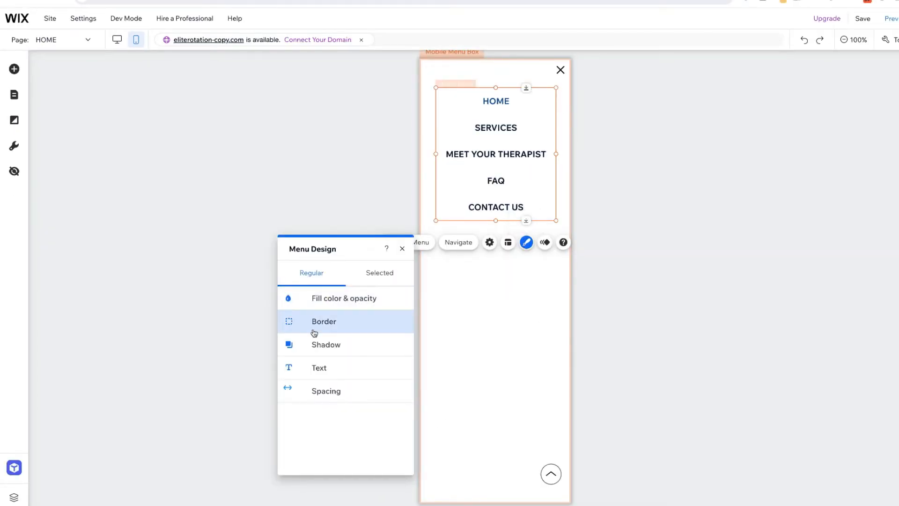
pyautogui.click(322, 366)
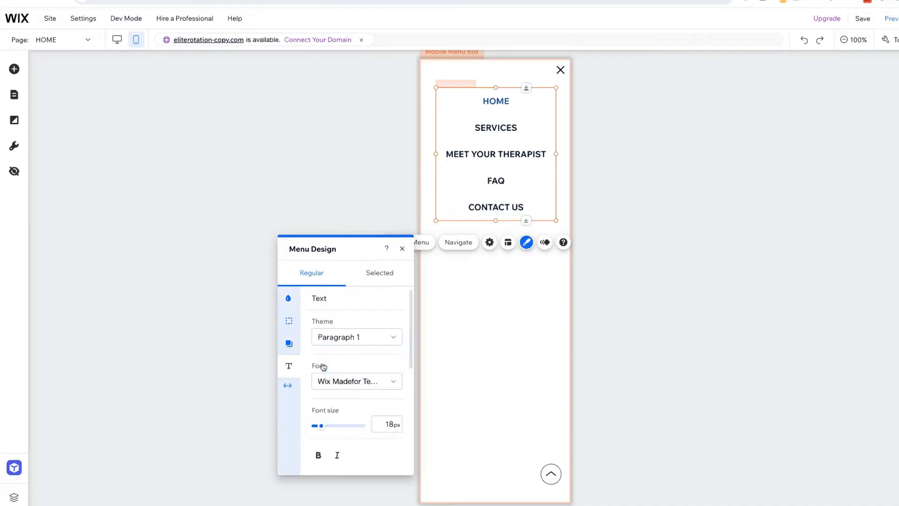
pyautogui.click(400, 248)
# Set the mobile menu box background to the Unsplash "baseball" image of a pitcher in a blue jersey
pyautogui.click(444, 276)
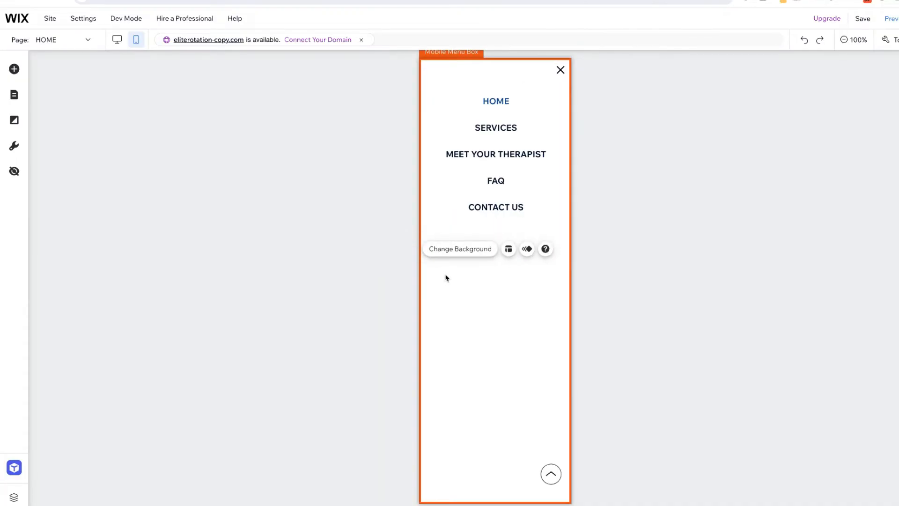
pyautogui.click(452, 251)
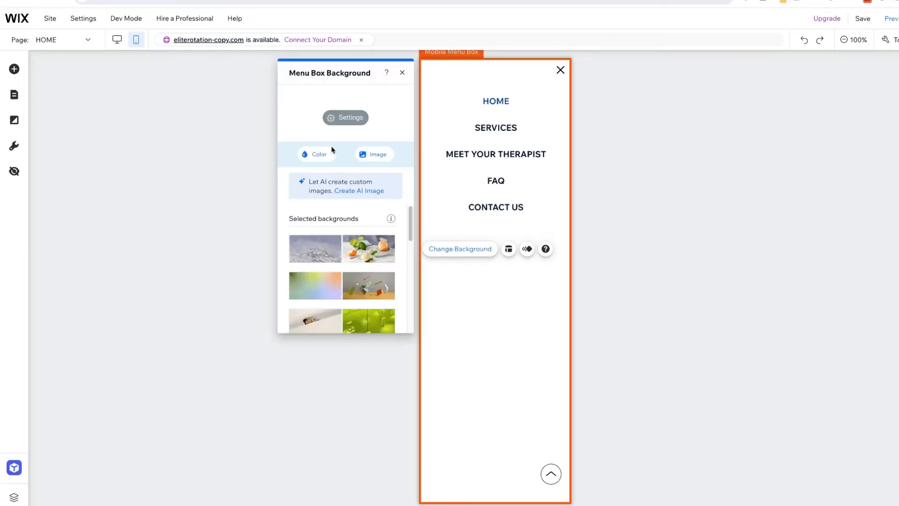
pyautogui.click(373, 156)
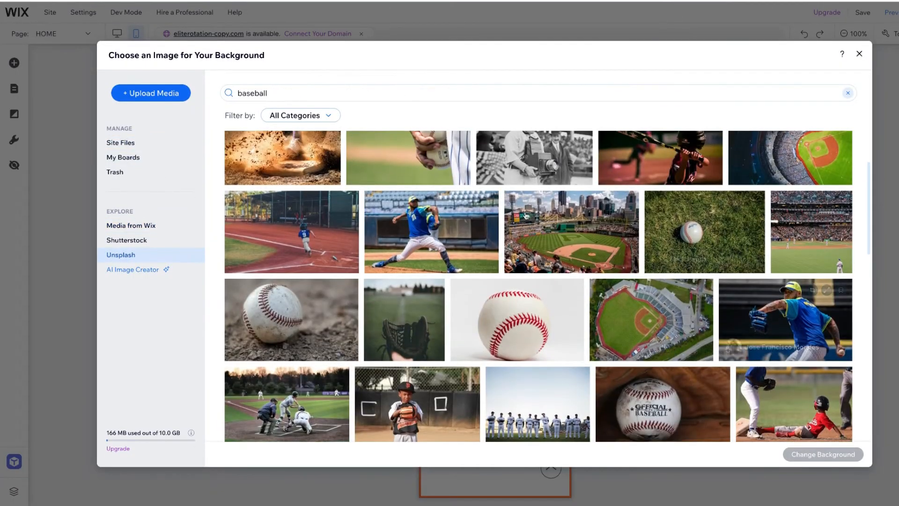
pyautogui.click(434, 226)
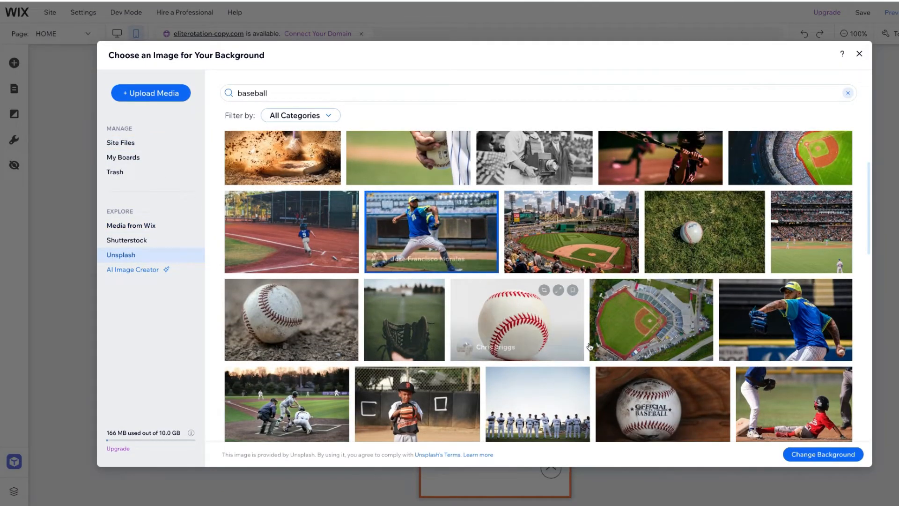
pyautogui.click(834, 451)
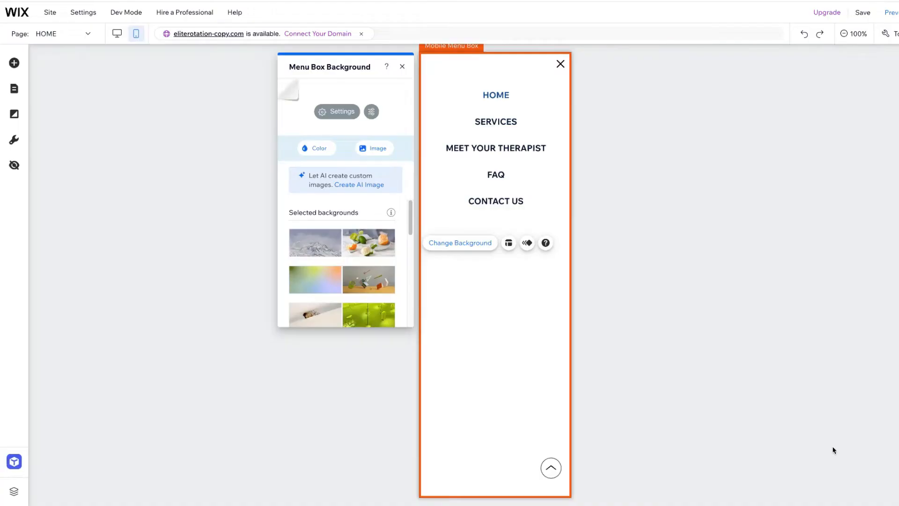
# Set the color behind the menu box background image to the dark navy theme color #051433
pyautogui.click(342, 113)
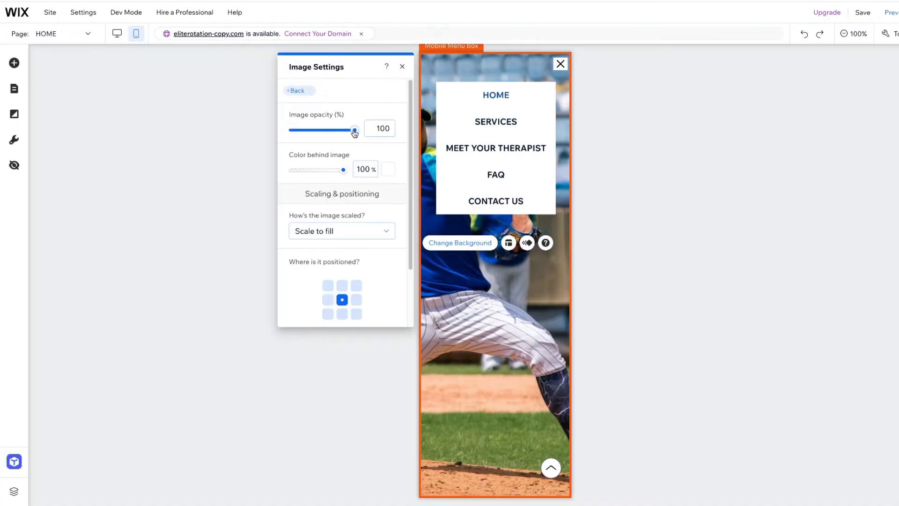
pyautogui.click(387, 168)
pyautogui.click(421, 269)
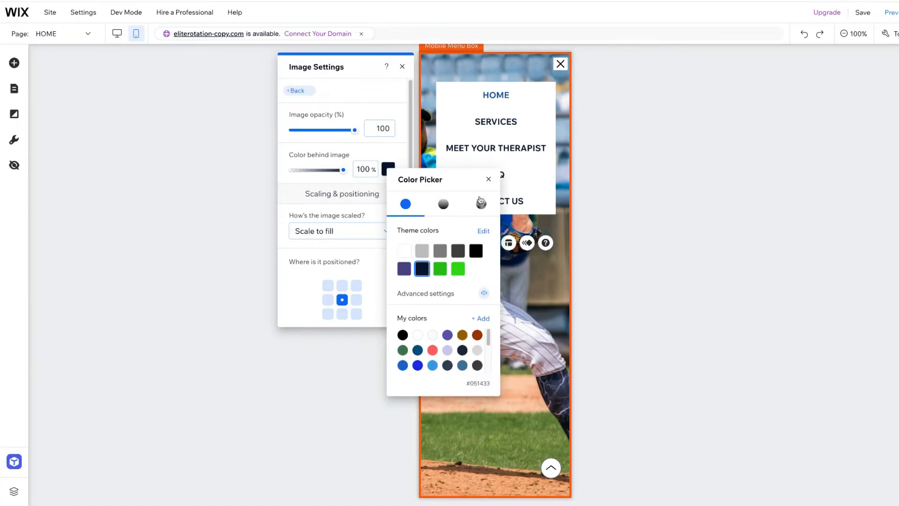
# Reduce the opacity of the mobile menu box's background image to 35%
pyautogui.click(488, 179)
pyautogui.moveTo(355, 130); pyautogui.dragTo(314, 133)
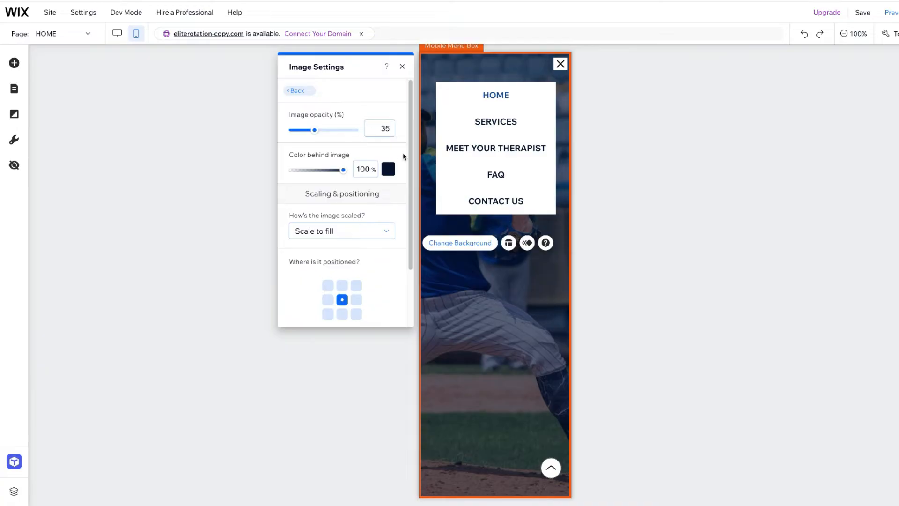
# Make the mobile menu's regular-state fill transparent by setting its background opacity to 0%
pyautogui.click(551, 89)
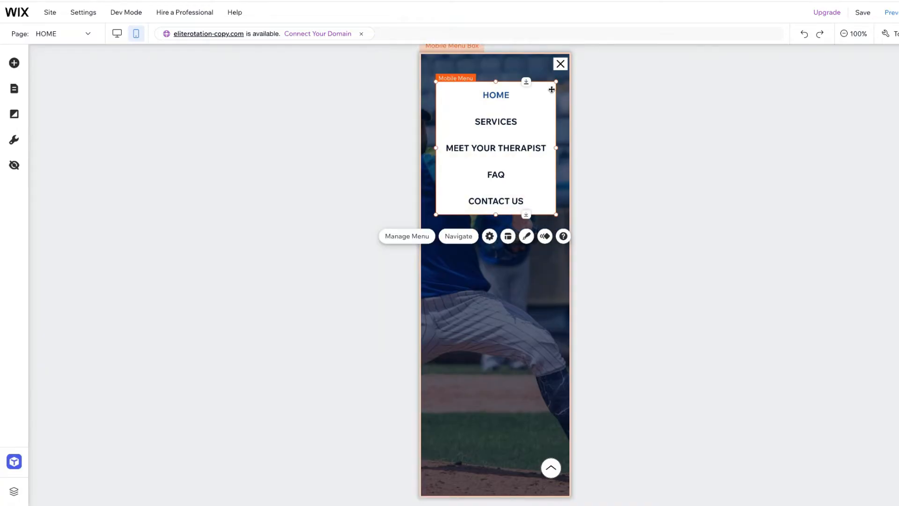
pyautogui.click(527, 237)
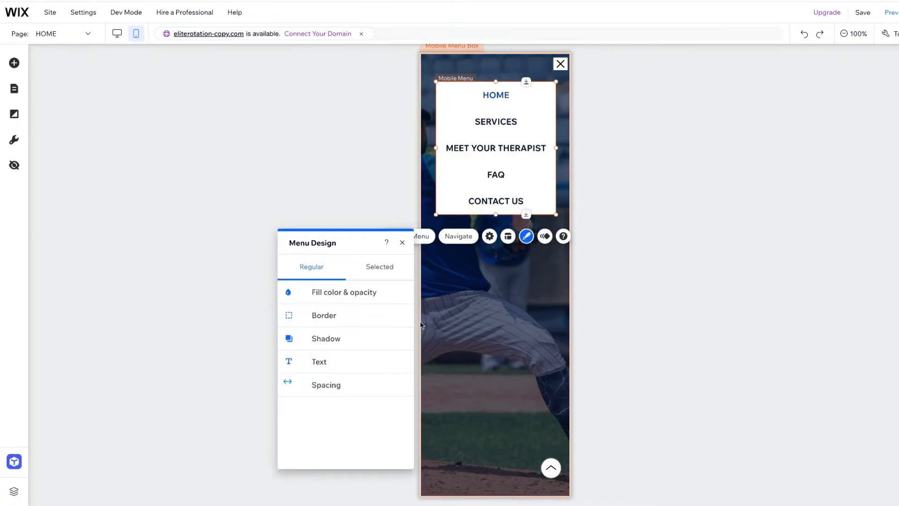
pyautogui.click(361, 292)
pyautogui.moveTo(351, 330); pyautogui.dragTo(297, 330)
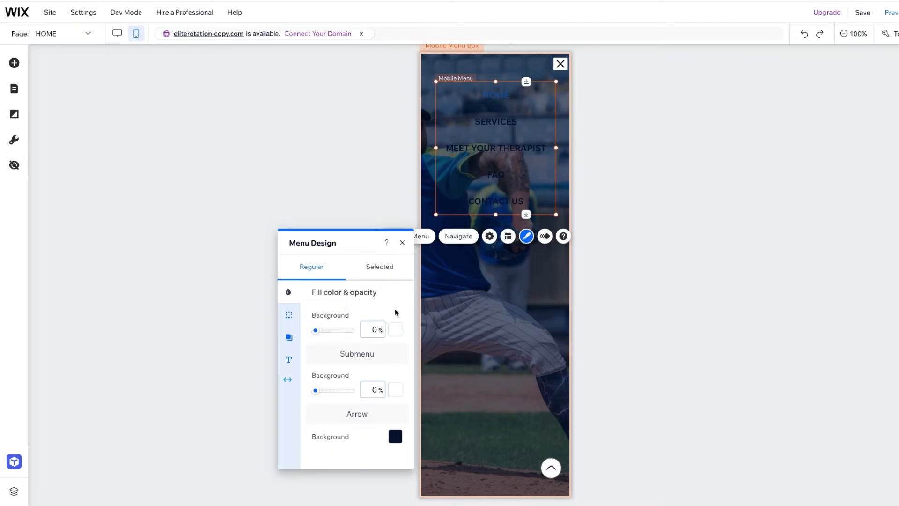
# Set the mobile menu's regular-state text color to the white theme color
pyautogui.click(290, 360)
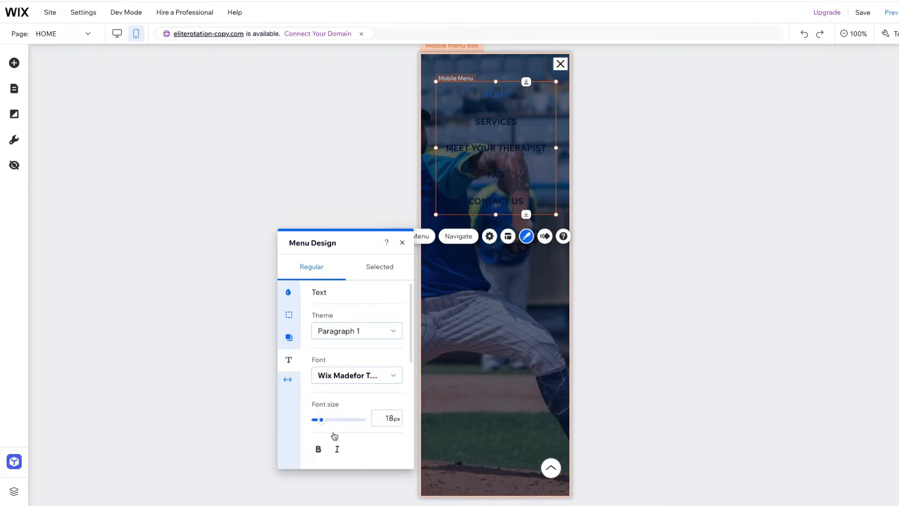
pyautogui.scroll(-2, 342, 352)
pyautogui.click(393, 406)
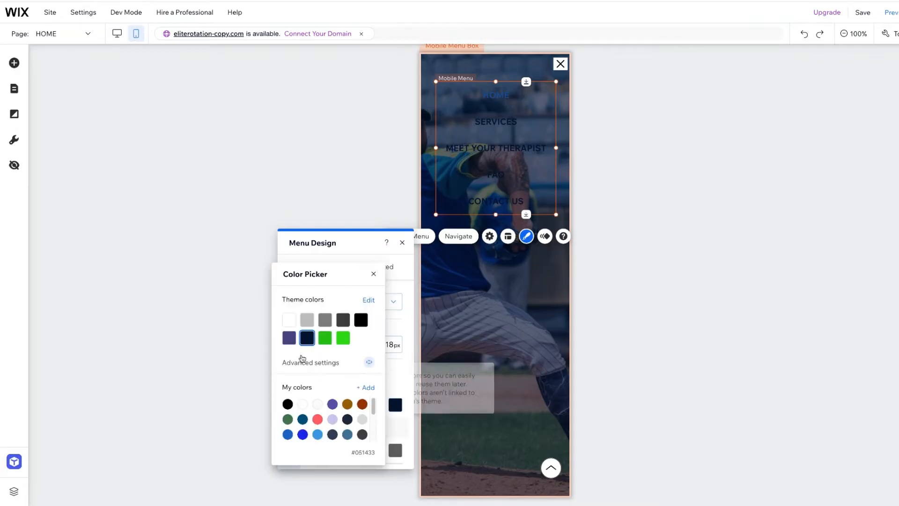
pyautogui.click(289, 320)
pyautogui.click(374, 274)
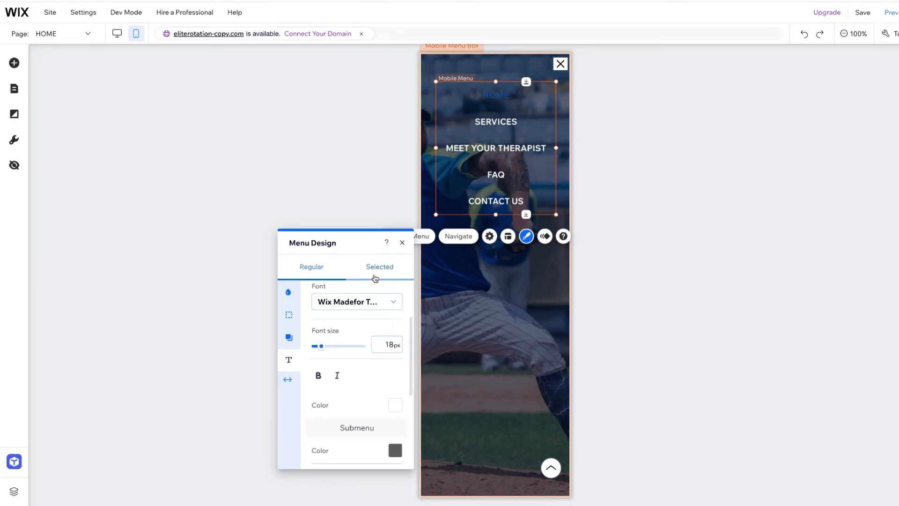
# Set the selected-state text colors of the mobile menu and its submenu to the bright green theme color #2FD80F
pyautogui.click(380, 267)
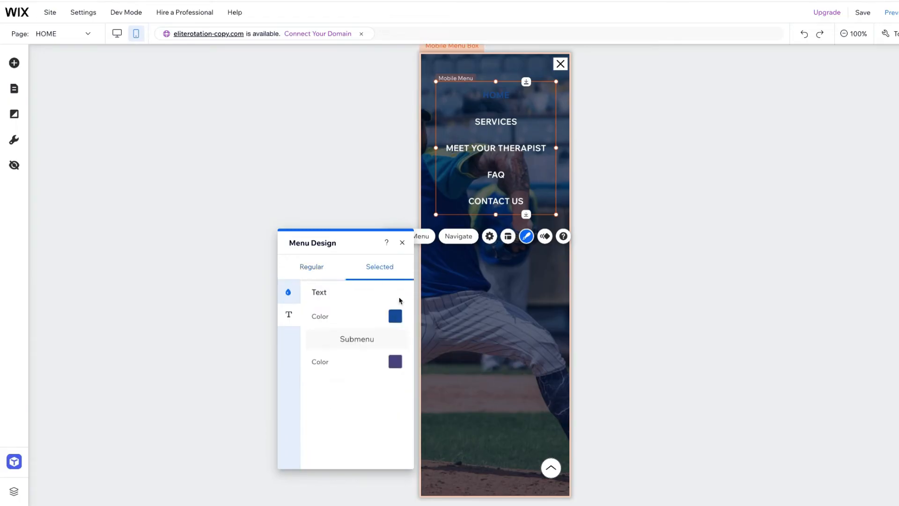
pyautogui.click(395, 317)
pyautogui.click(343, 337)
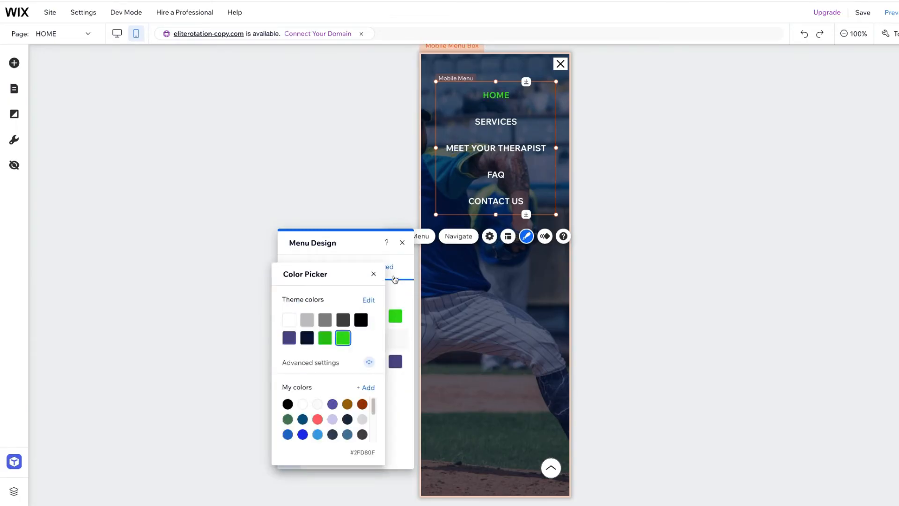
pyautogui.click(395, 361)
pyautogui.click(395, 361)
pyautogui.click(342, 338)
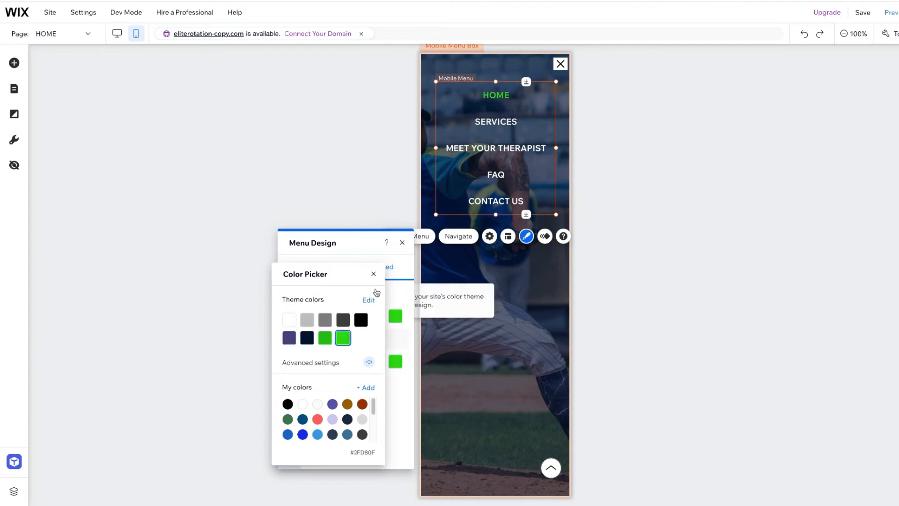
pyautogui.click(373, 273)
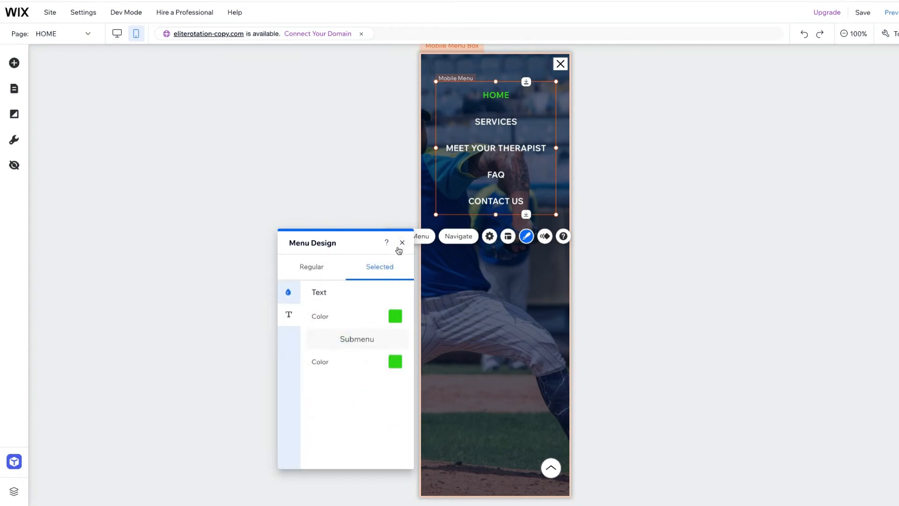
pyautogui.click(402, 243)
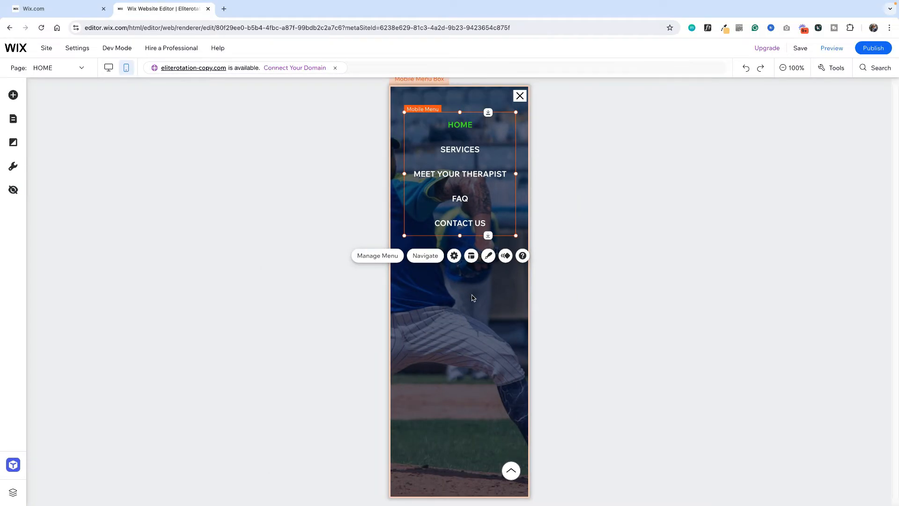
# Preview the mobile site with its menu open to check the restyled menu, and return to editing
pyautogui.click(825, 46)
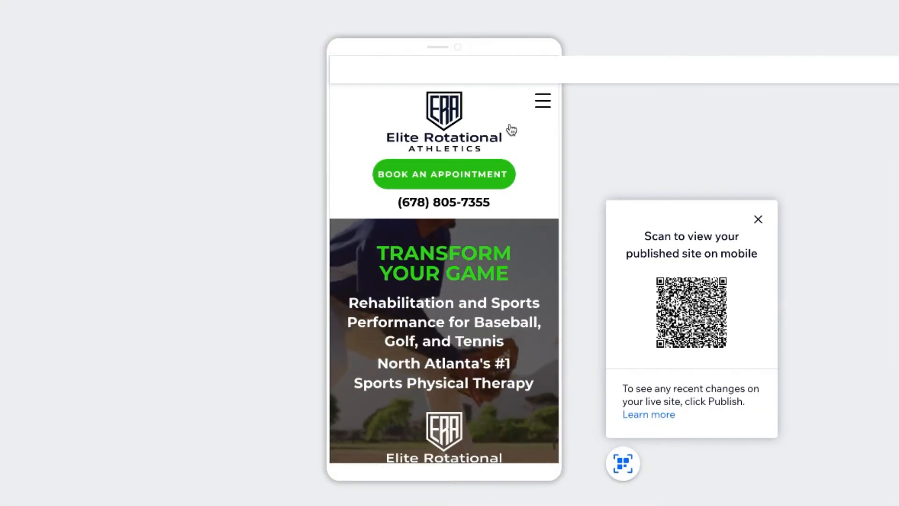
pyautogui.click(542, 100)
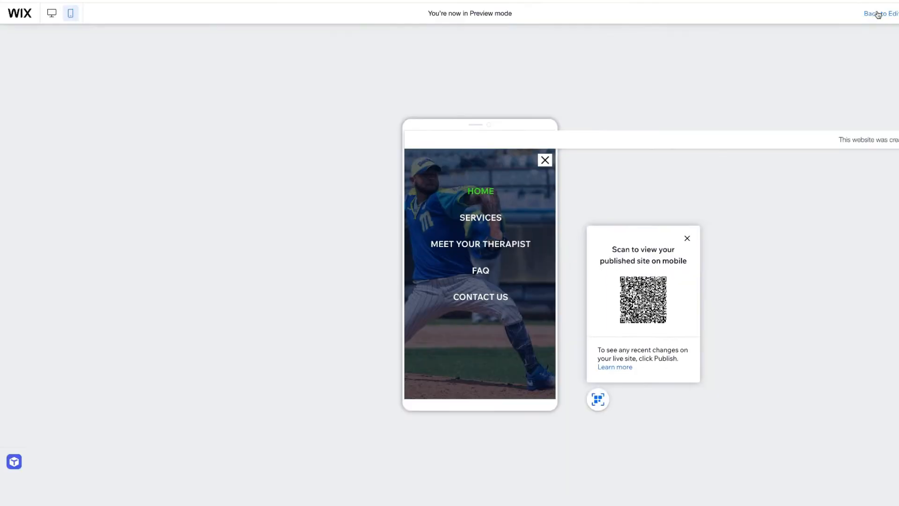
pyautogui.click(875, 13)
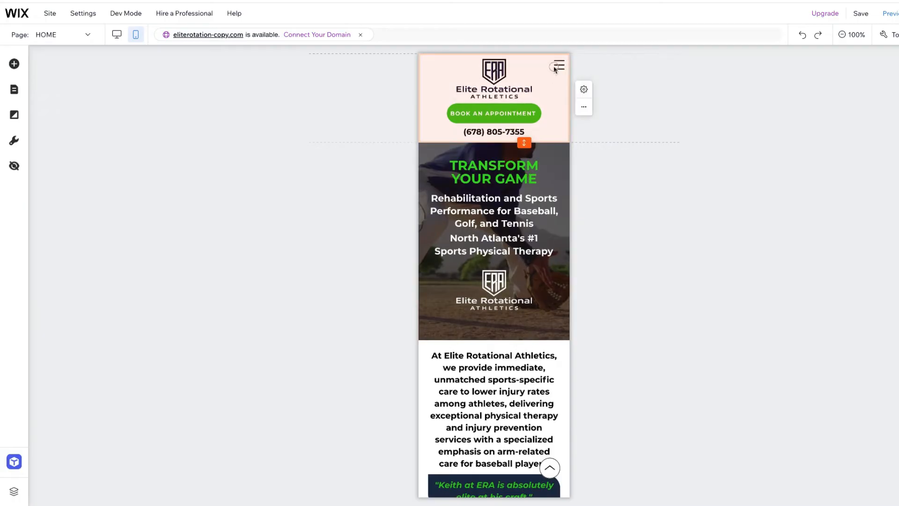
# Set the button background opacity of the mobile menu icon's open state to 0%
pyautogui.click(557, 67)
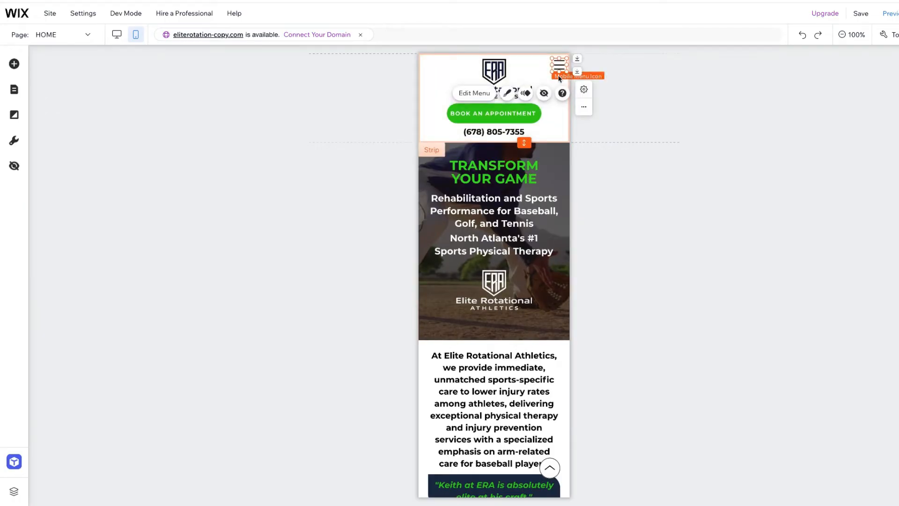
pyautogui.click(508, 94)
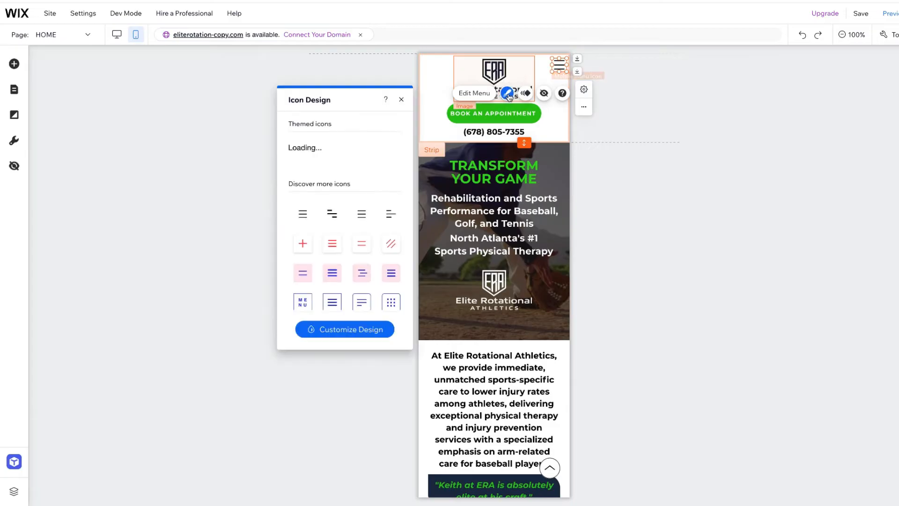
pyautogui.click(356, 329)
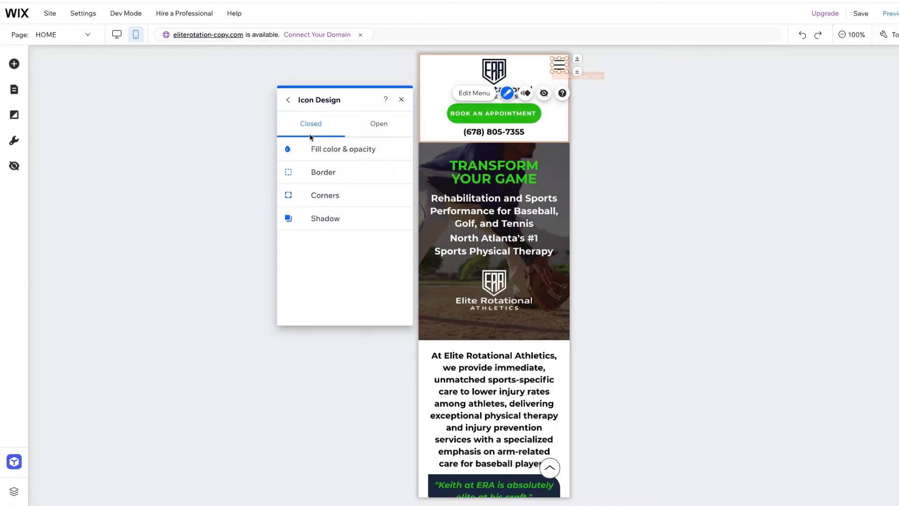
pyautogui.click(375, 124)
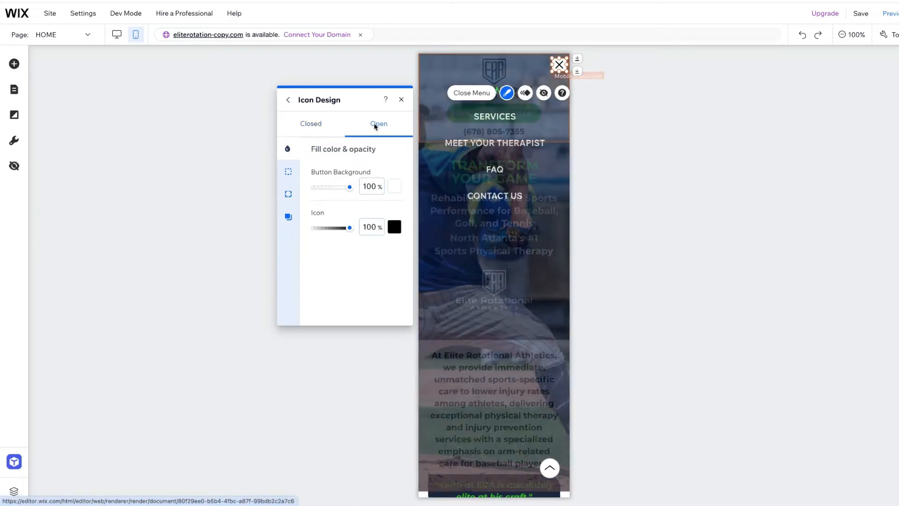
pyautogui.moveTo(348, 187); pyautogui.dragTo(300, 191)
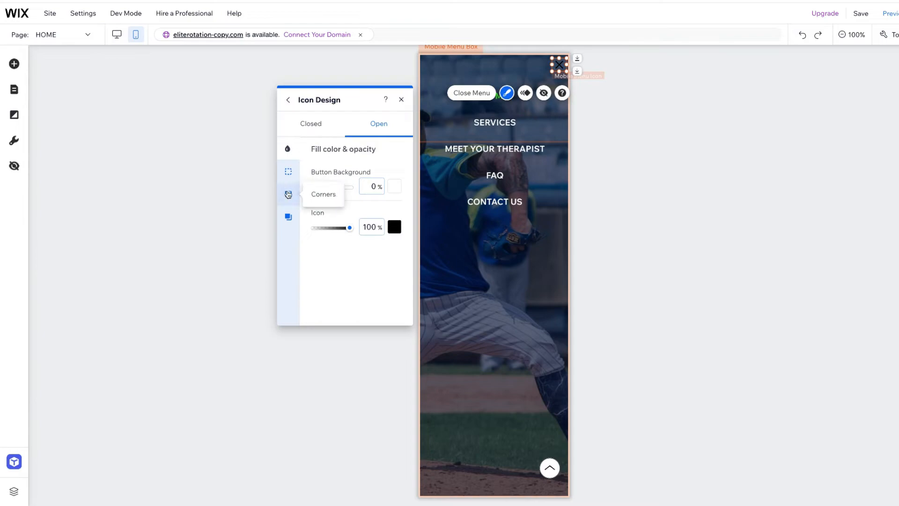
# Set the open-state menu icon's color to the white theme color and finish the icon design
pyautogui.click(393, 228)
pyautogui.click(412, 282)
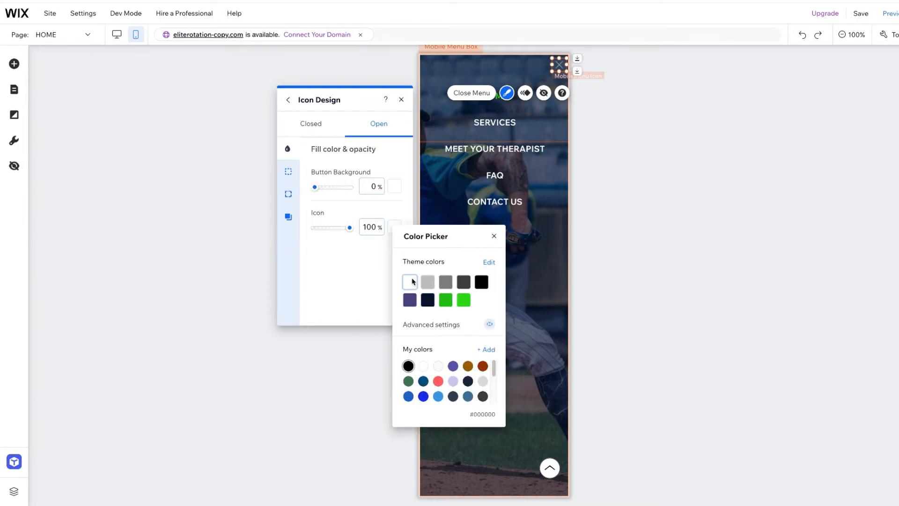
pyautogui.click(411, 281)
pyautogui.click(495, 237)
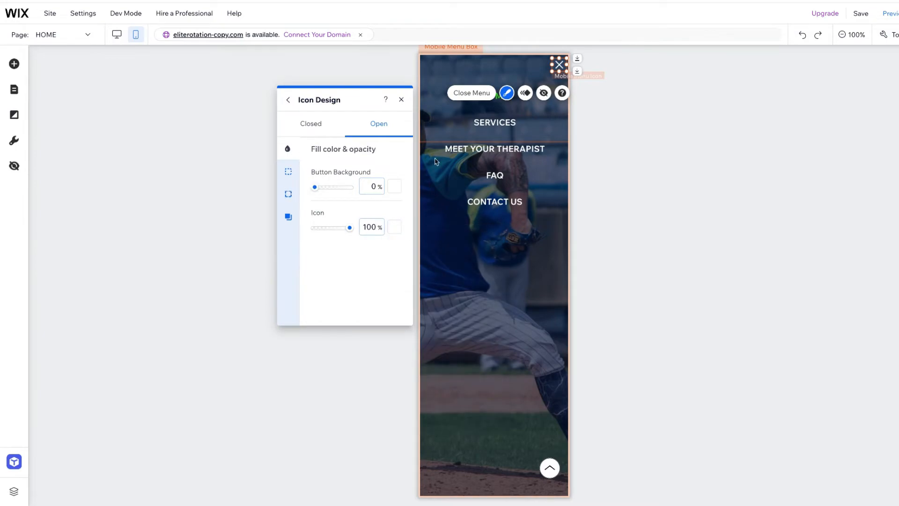
pyautogui.click(402, 100)
# Preview the mobile site again, open and close the menu to check its close icon, and return to editing
pyautogui.click(890, 13)
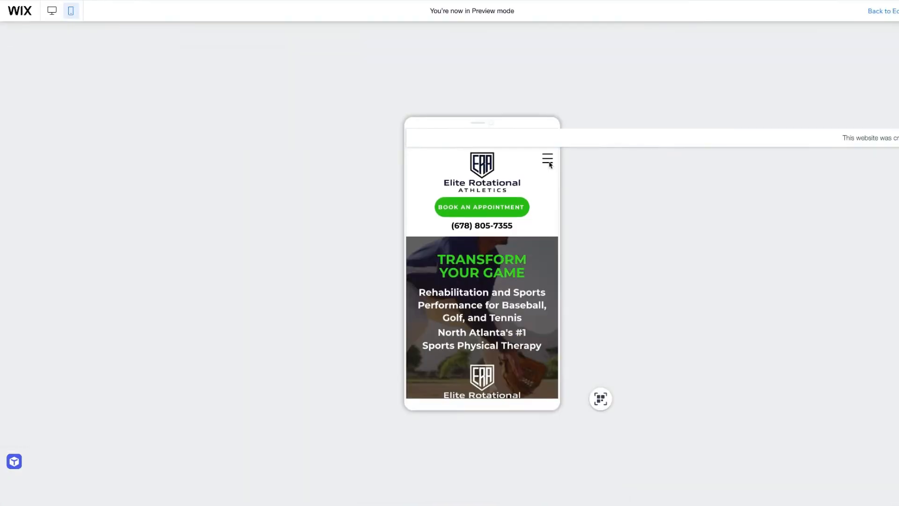
pyautogui.click(549, 161)
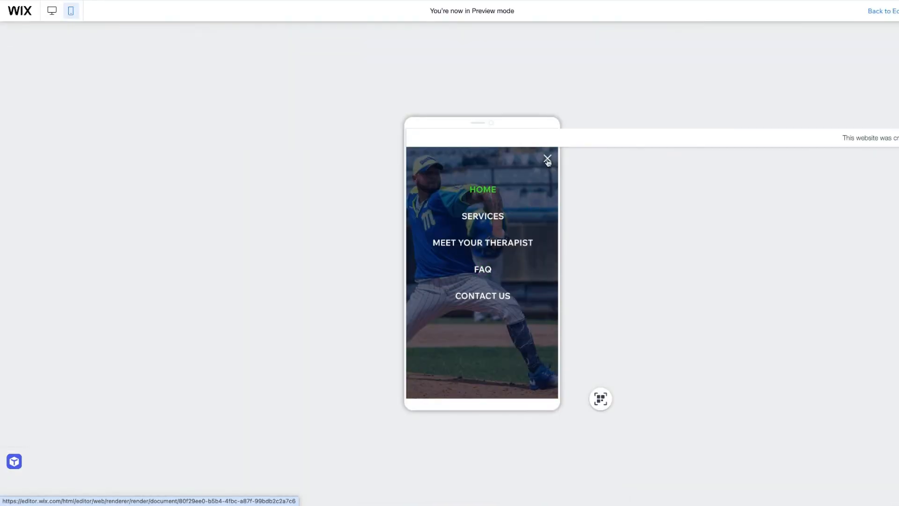
pyautogui.click(548, 162)
pyautogui.click(548, 162)
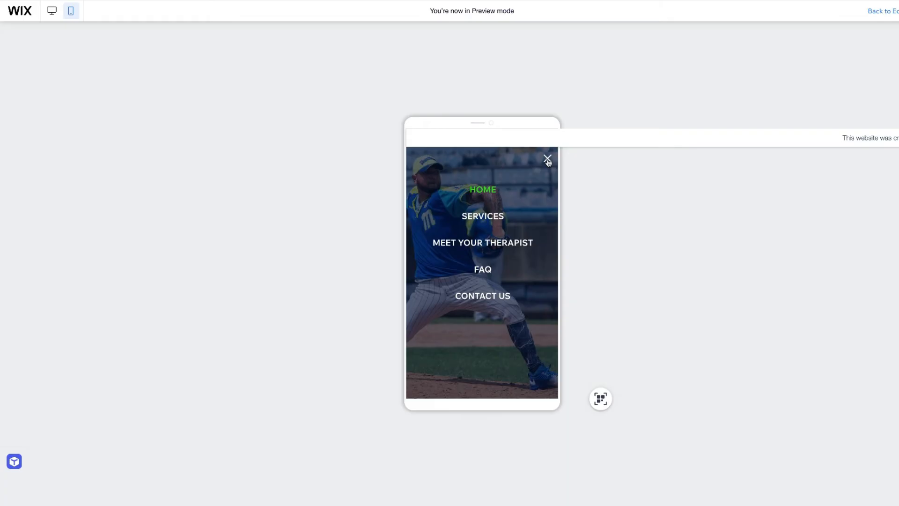
pyautogui.click(885, 13)
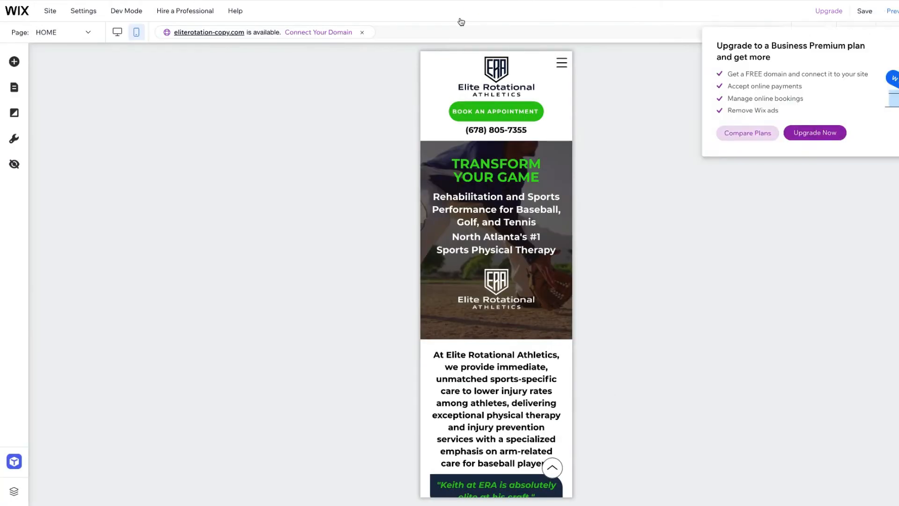
# Widen the header's "BOOK AN APPOINTMENT" button and keep it centered beneath the logo
pyautogui.click(524, 116)
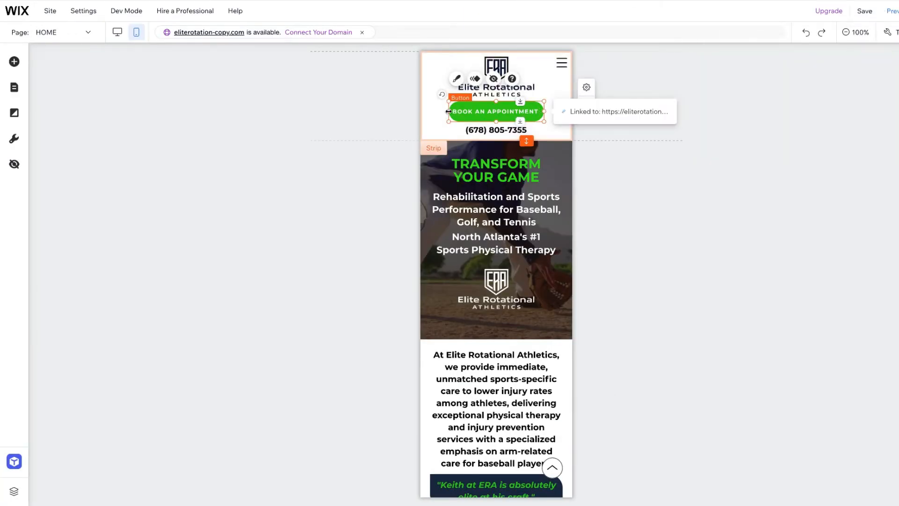
pyautogui.moveTo(447, 111); pyautogui.dragTo(488, 111)
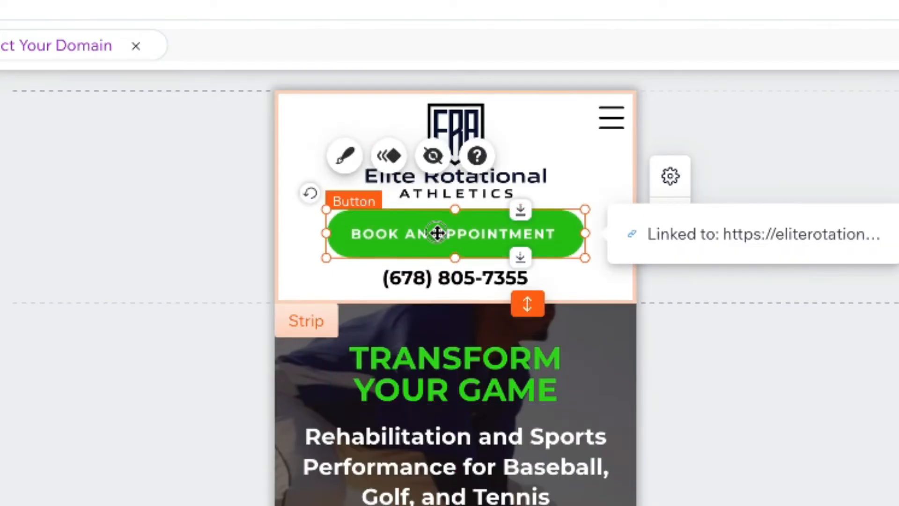
pyautogui.moveTo(437, 233); pyautogui.dragTo(438, 234)
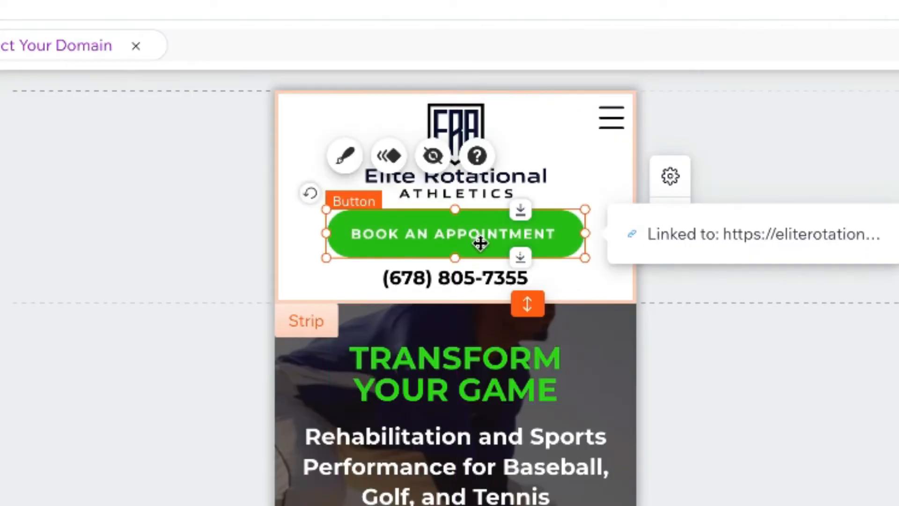
# Nudge the "BOOK AN APPOINTMENT" button down and up to fine-tune its spacing between the logo and the phone number
pyautogui.press('Down')
pyautogui.press('Down')
pyautogui.press('Down')
pyautogui.press('Down')
pyautogui.press('Down')
pyautogui.press('Down')
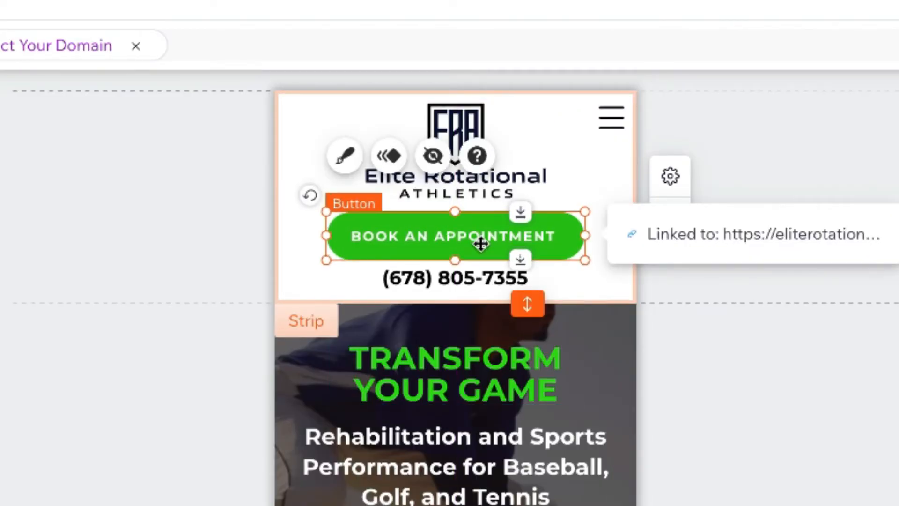
pyautogui.press('Up')
pyautogui.press('Up')
pyautogui.press('Up')
pyautogui.press('Up')
pyautogui.press('Up')
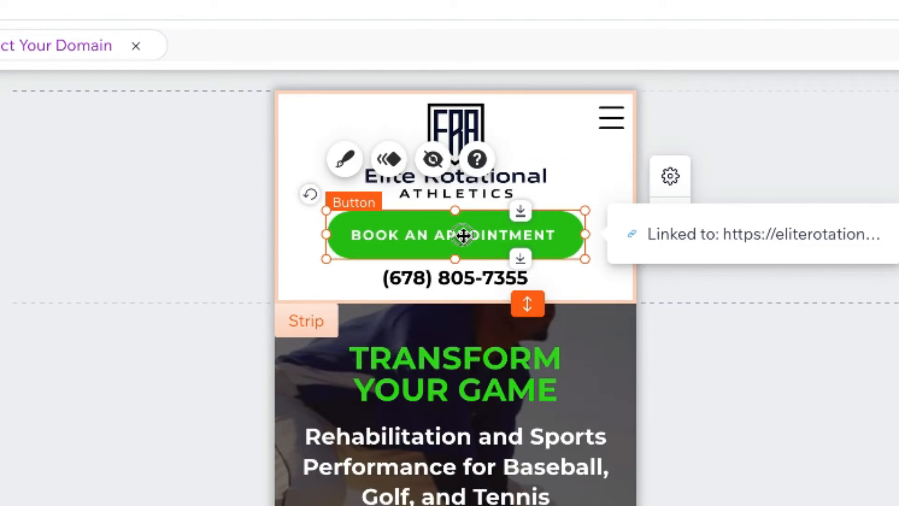
pyautogui.moveTo(464, 234); pyautogui.dragTo(464, 235)
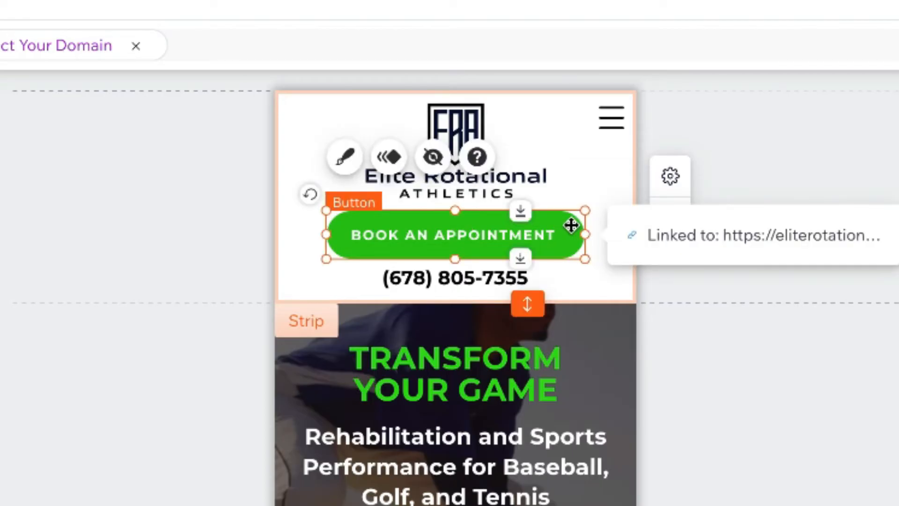
pyautogui.press('Up')
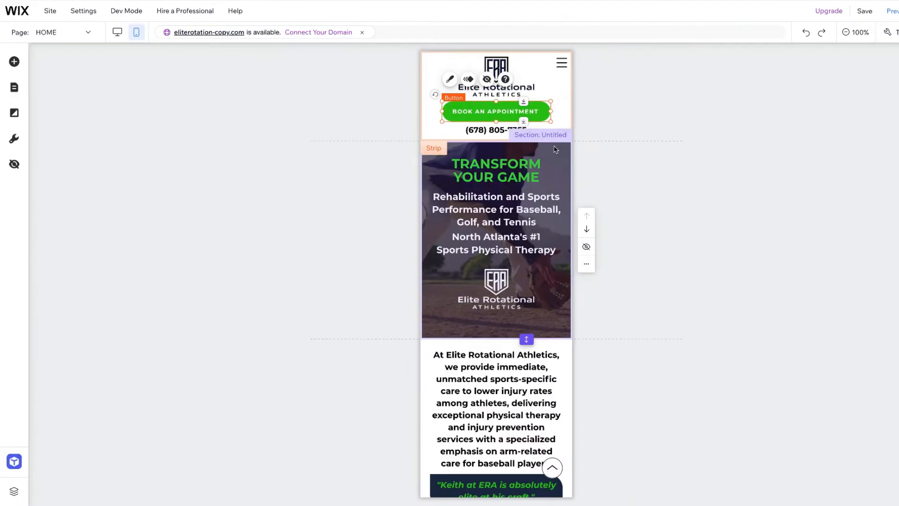
# Select the footer at the end of the mobile home page
pyautogui.scroll(-1, 556, 147)
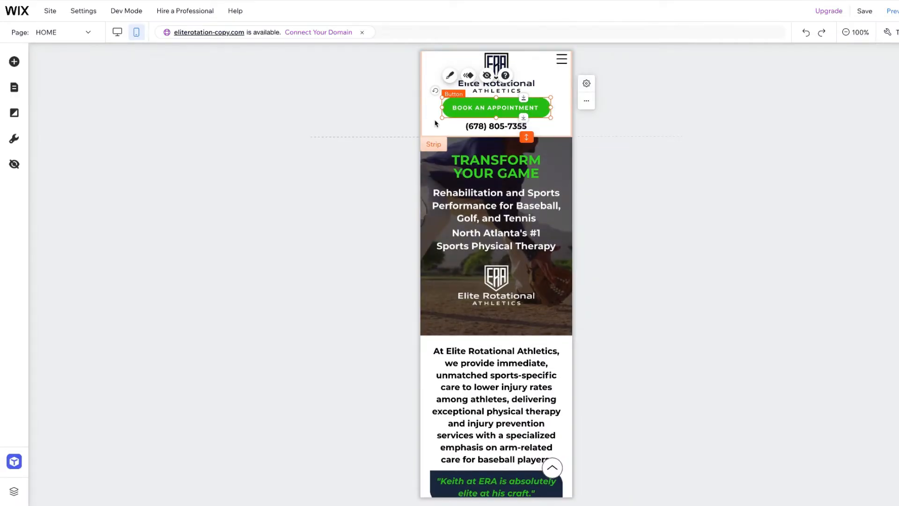
pyautogui.scroll(-15, 525, 303)
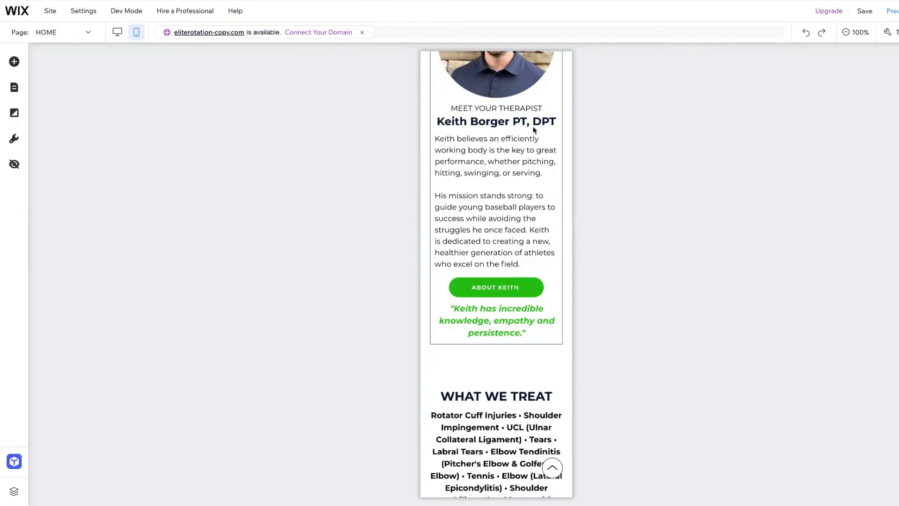
pyautogui.scroll(-15, 534, 131)
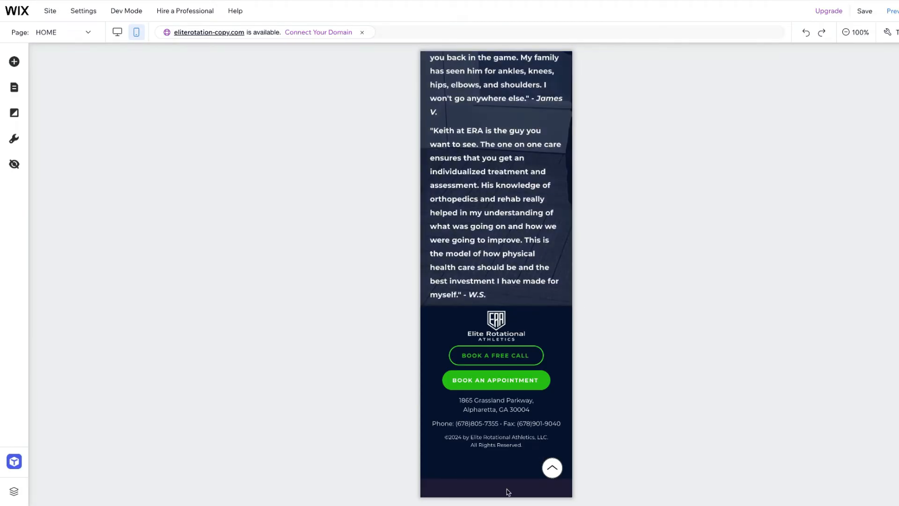
pyautogui.click(507, 474)
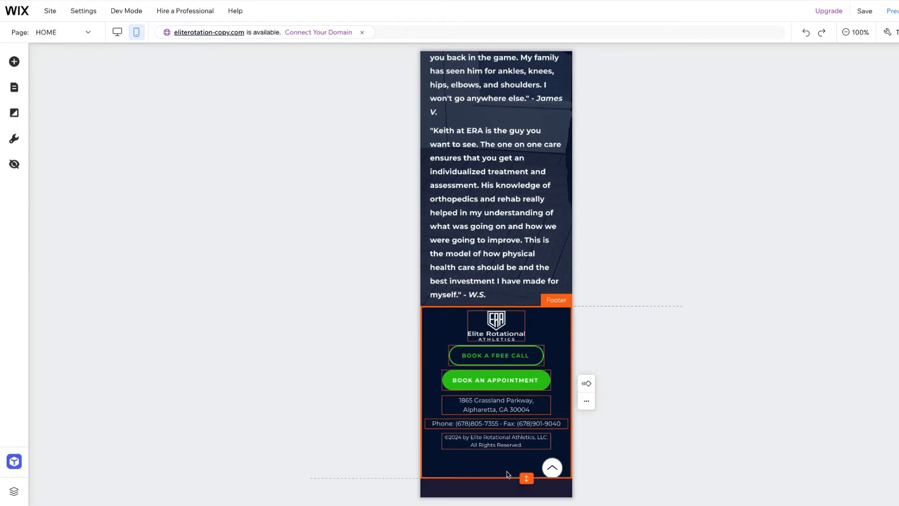
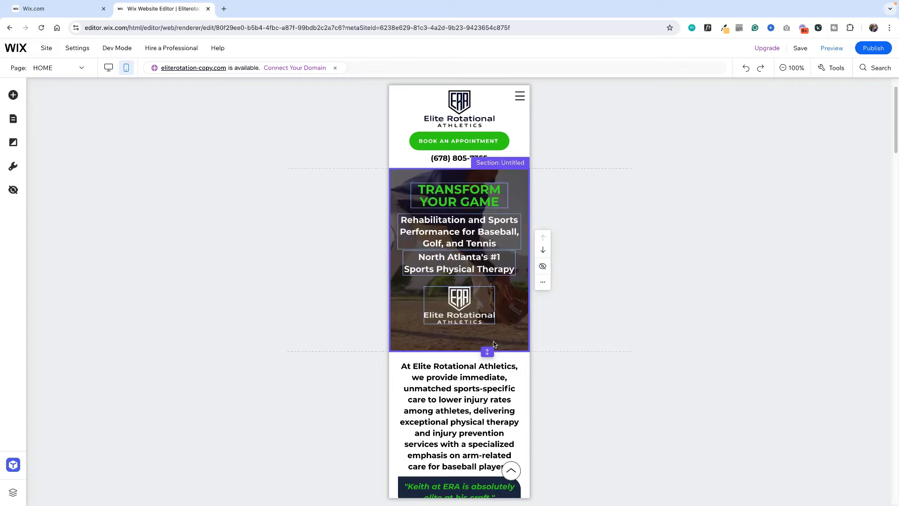
# Preview the mobile site, scroll through the hero section beneath the header, and return to editing
pyautogui.click(832, 48)
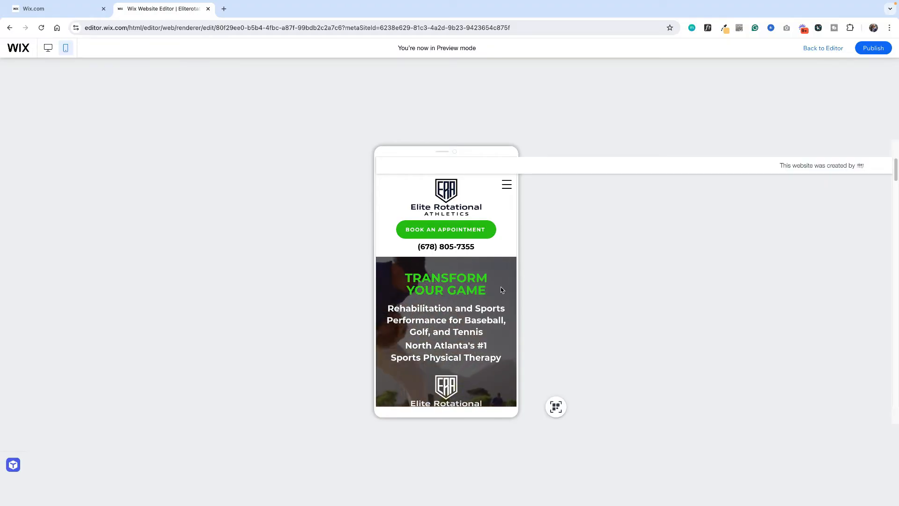
pyautogui.scroll(-2, 498, 291)
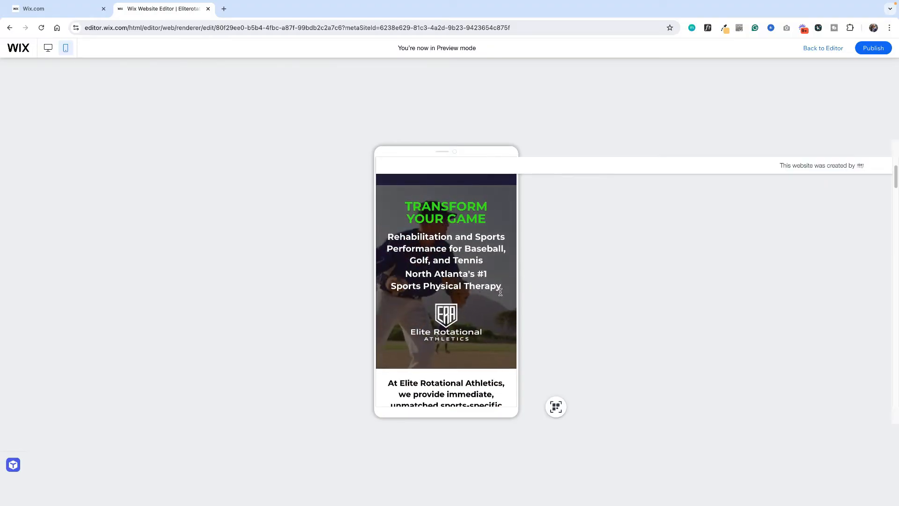
pyautogui.scroll(1, 498, 291)
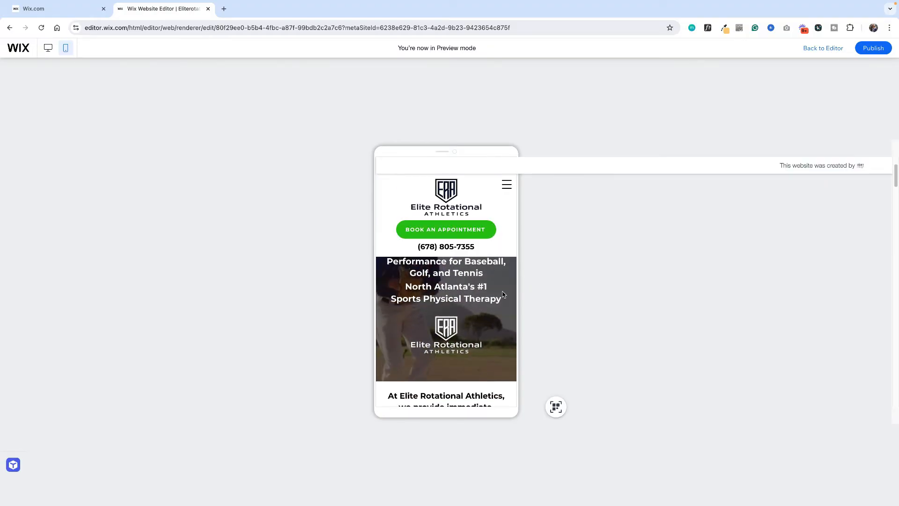
pyautogui.click(816, 49)
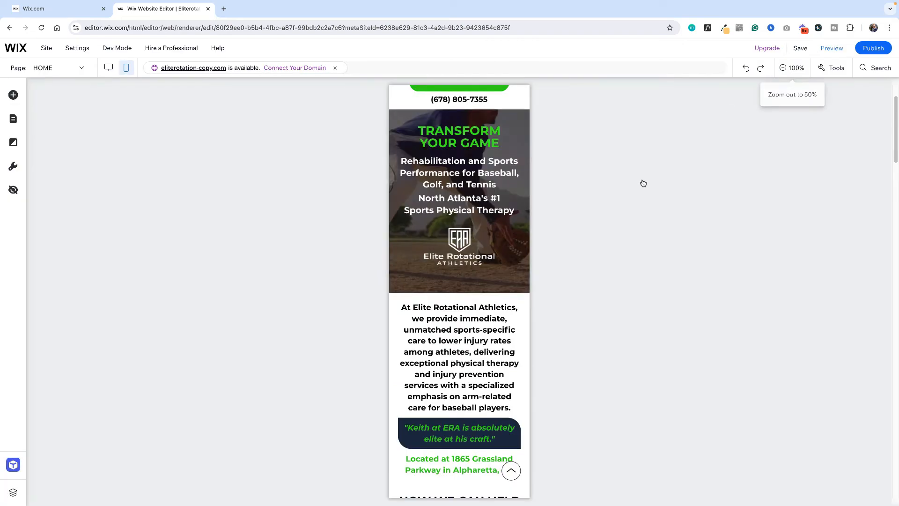
# Check the hero strip's background settings and space out the tagline texts and logo by moving the logo lower
pyautogui.click(503, 278)
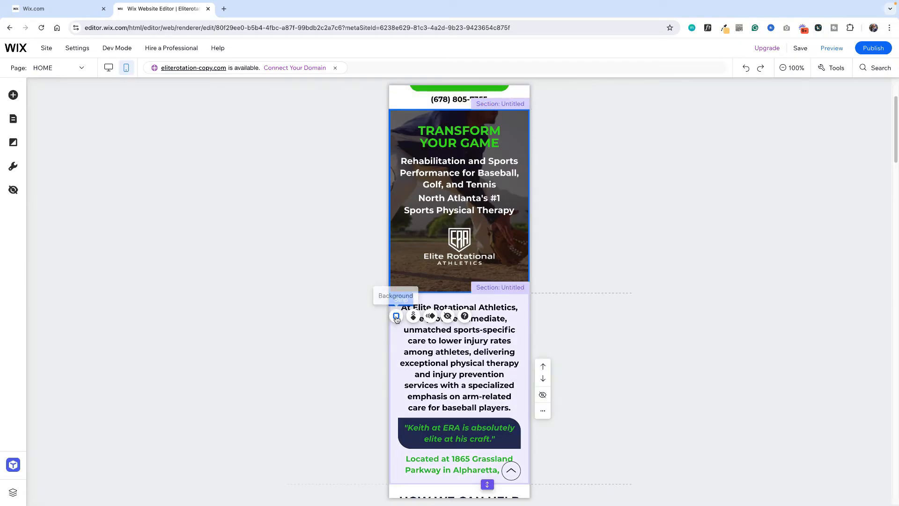
pyautogui.click(396, 316)
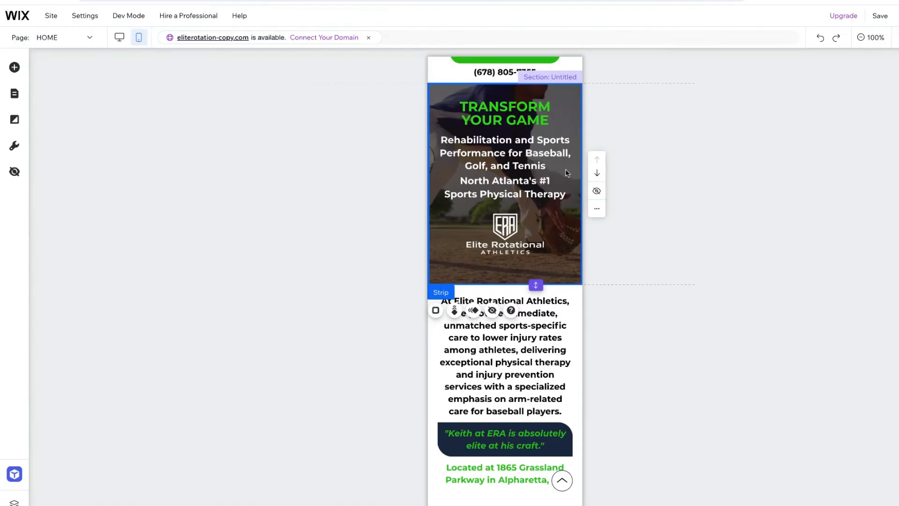
pyautogui.moveTo(513, 227); pyautogui.dragTo(513, 240)
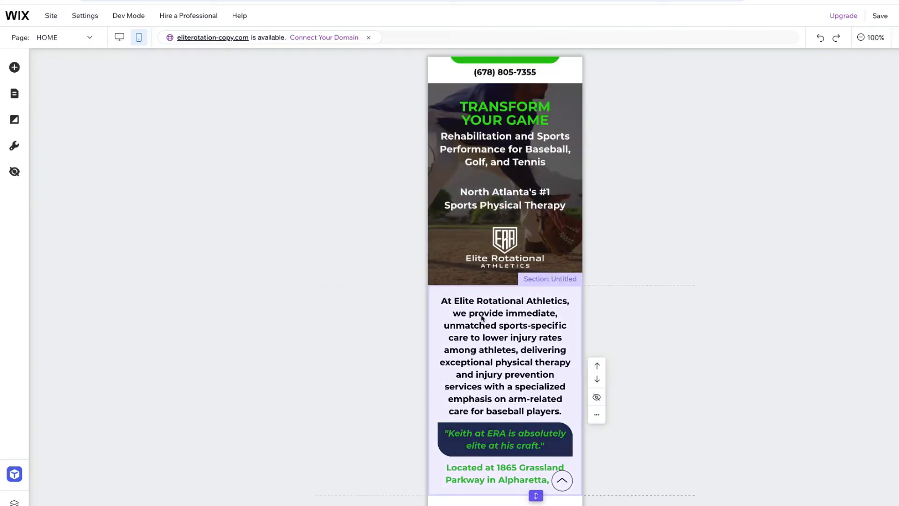
# Extend the intro section slightly and move the location text and quote box down to even out their spacing
pyautogui.scroll(-1, 481, 314)
pyautogui.scroll(-3, 535, 323)
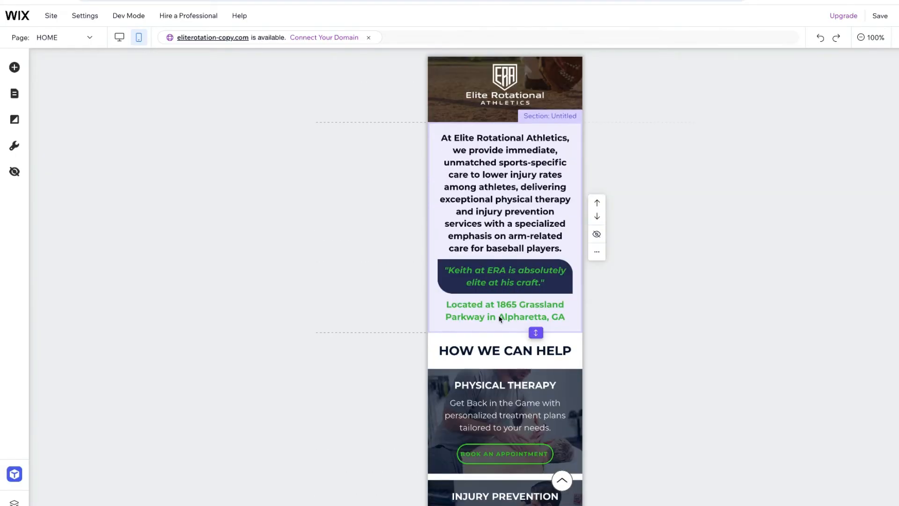
pyautogui.moveTo(535, 333); pyautogui.dragTo(536, 351)
pyautogui.moveTo(527, 309); pyautogui.dragTo(527, 326)
pyautogui.moveTo(551, 263); pyautogui.dragTo(554, 269)
# Select the "HOW WE CAN HELP" strip, show the editor's Toolbar, and place it beside the mobile page
pyautogui.scroll(-3, 555, 270)
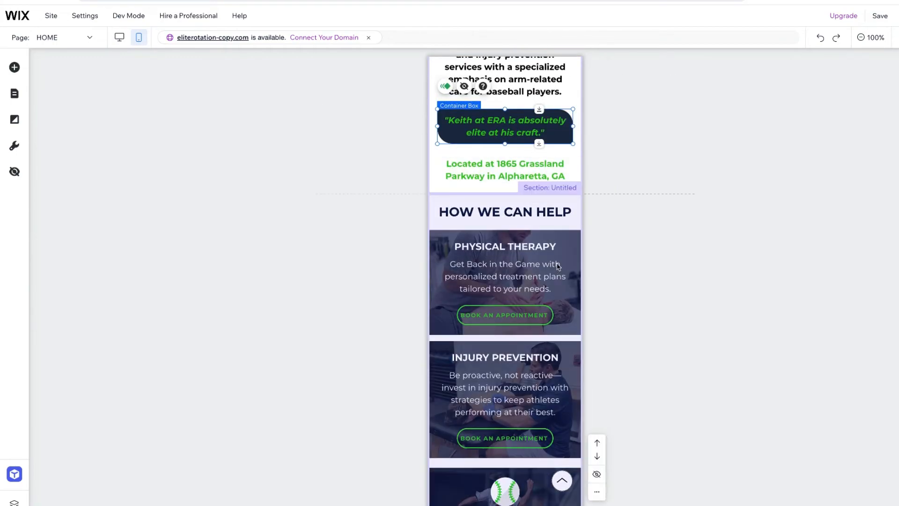
pyautogui.scroll(-2, 558, 262)
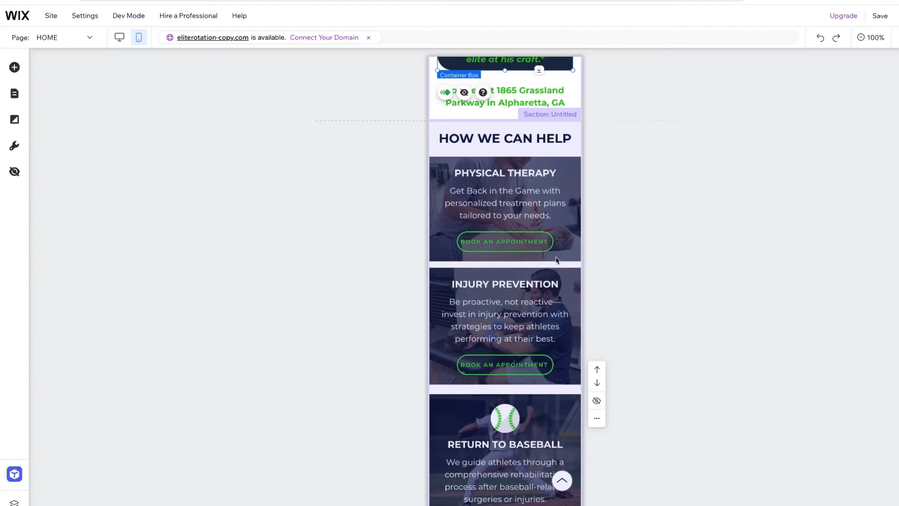
pyautogui.scroll(-1, 561, 261)
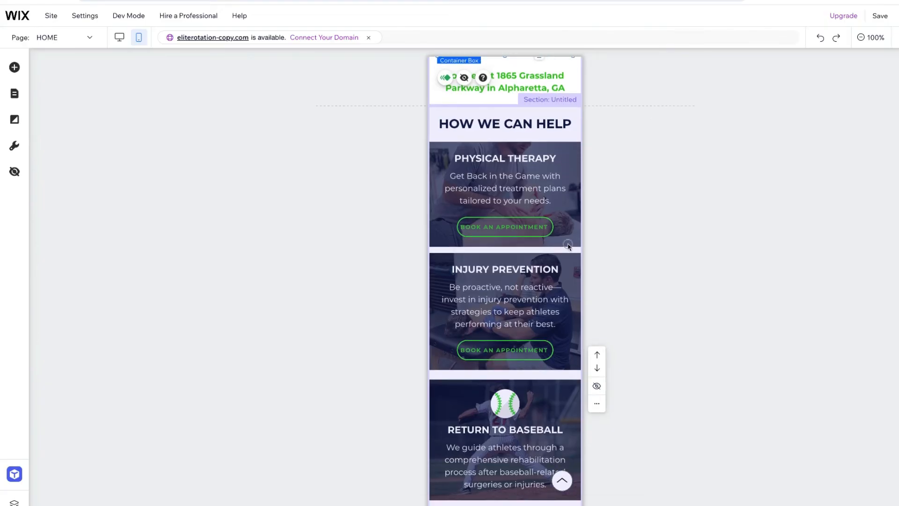
pyautogui.click(568, 246)
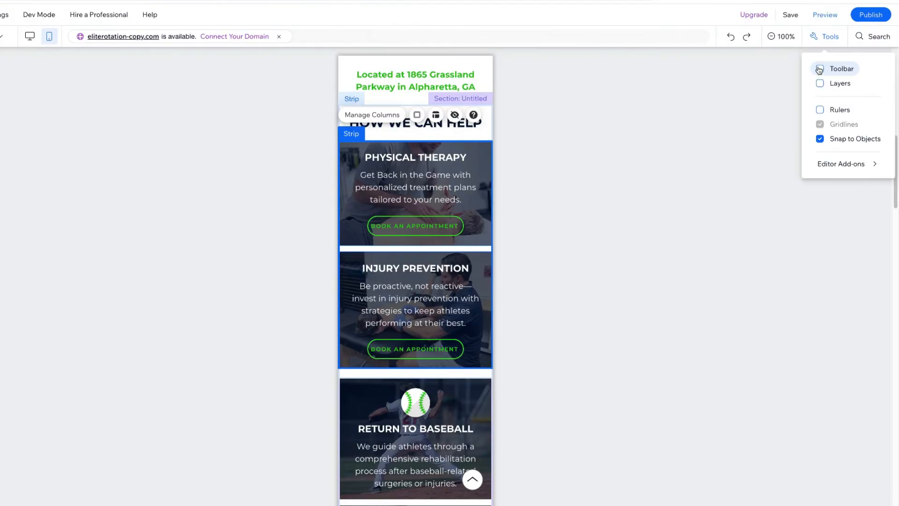
pyautogui.click(820, 68)
pyautogui.moveTo(898, 87); pyautogui.dragTo(699, 132)
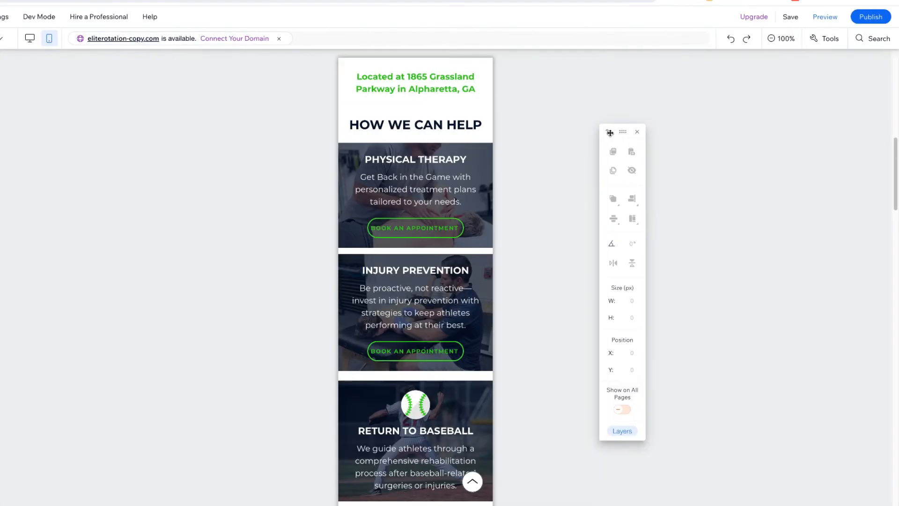
# Compare the two upper service columns' heights and set the "PHYSICAL THERAPY" column's height to 242 px to match "INJURY PREVENTION"
pyautogui.click(480, 149)
pyautogui.click(481, 149)
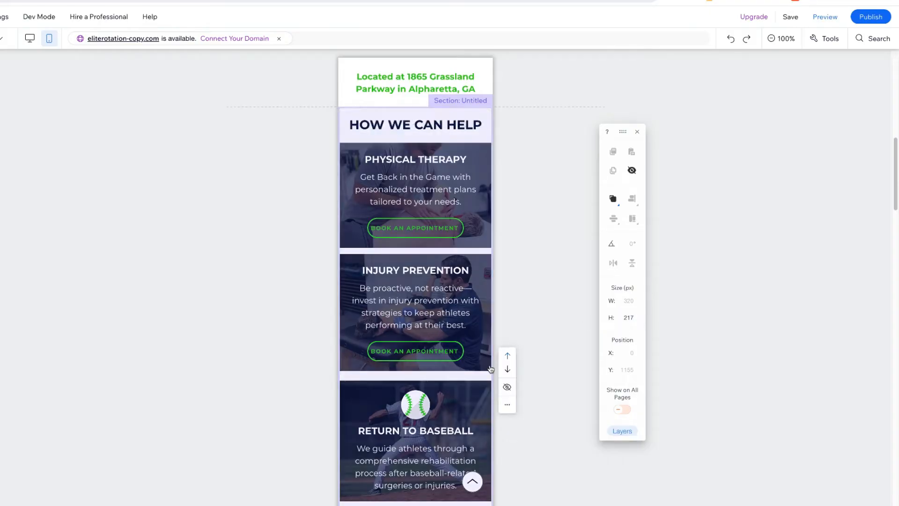
pyautogui.click(487, 362)
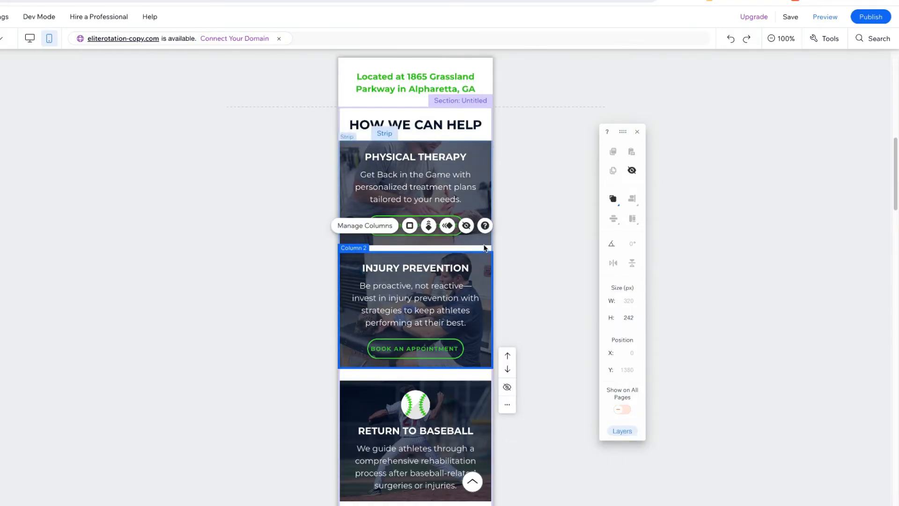
pyautogui.click(484, 241)
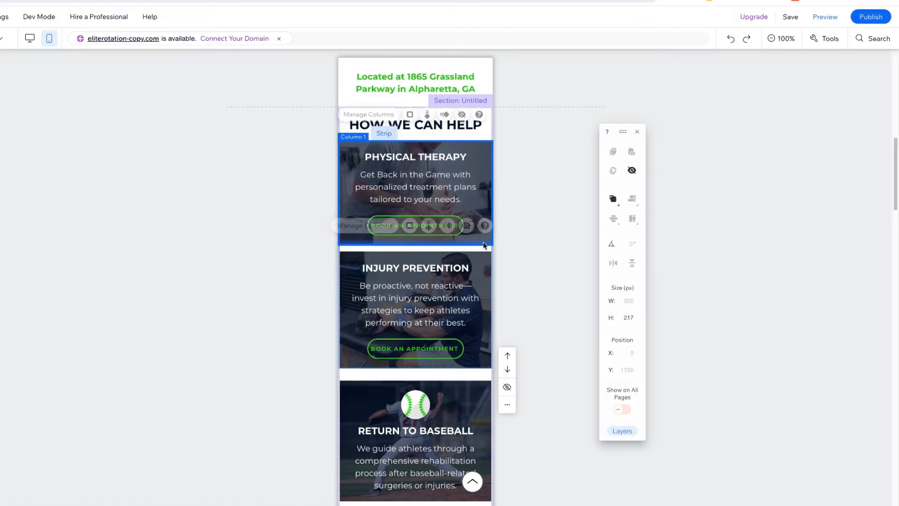
pyautogui.click(633, 320)
pyautogui.write('2')
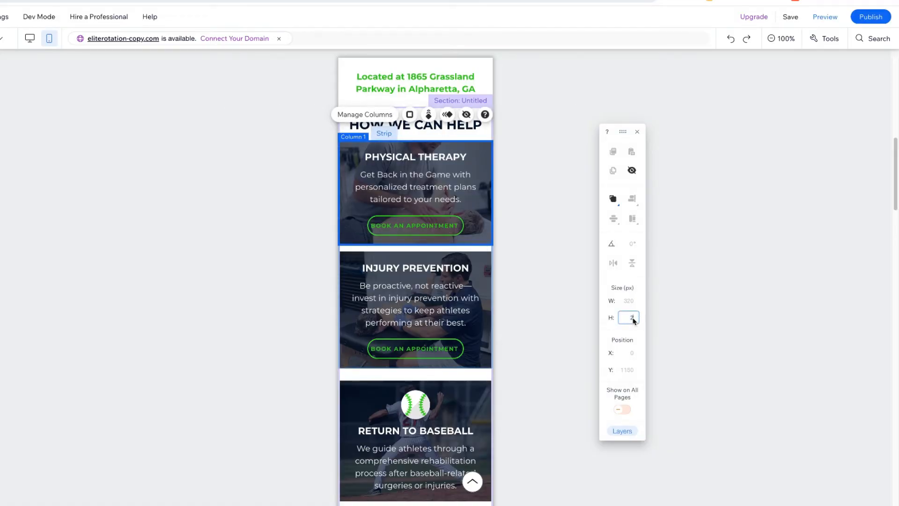
pyautogui.write('42')
pyautogui.press('Return')
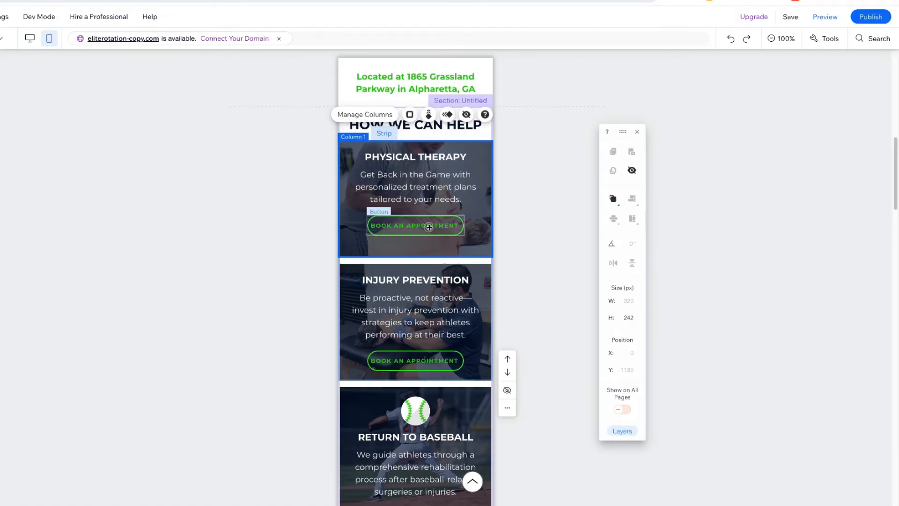
# Move the "PHYSICAL THERAPY" title, description and "BOOK AN APPOINTMENT" button down, with the description at about Y 1226
pyautogui.moveTo(428, 227); pyautogui.dragTo(427, 235)
pyautogui.moveTo(444, 181); pyautogui.dragTo(443, 193)
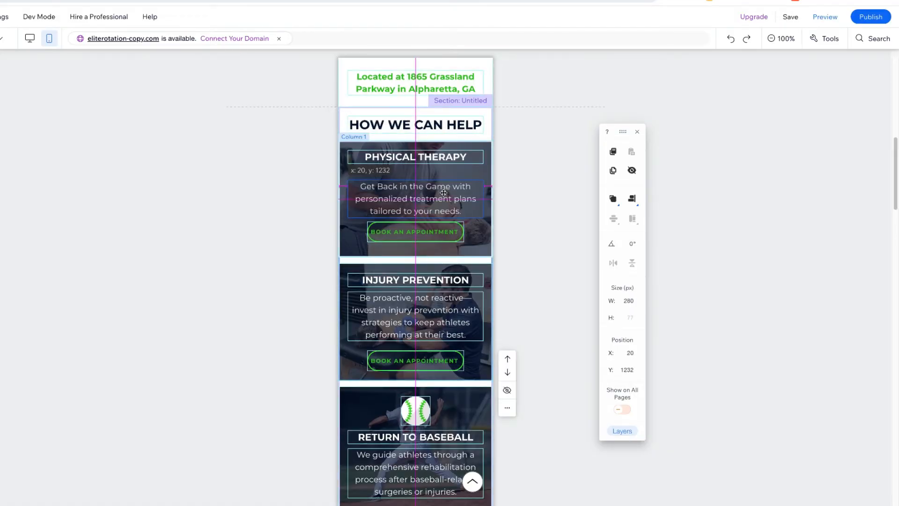
pyautogui.moveTo(467, 157); pyautogui.dragTo(467, 164)
pyautogui.moveTo(458, 232); pyautogui.dragTo(458, 236)
pyautogui.moveTo(462, 197); pyautogui.dragTo(462, 194)
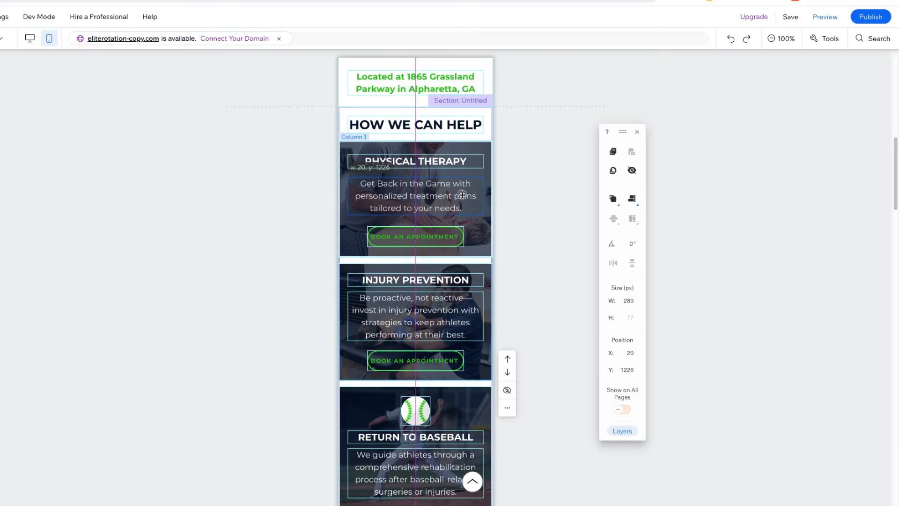
# Check the heights of the "INJURY PREVENTION", "RETURN TO BASEBALL" and "BASEBALL PERFORMANCE" columns and review the spacing between the service columns
pyautogui.scroll(-1, 470, 333)
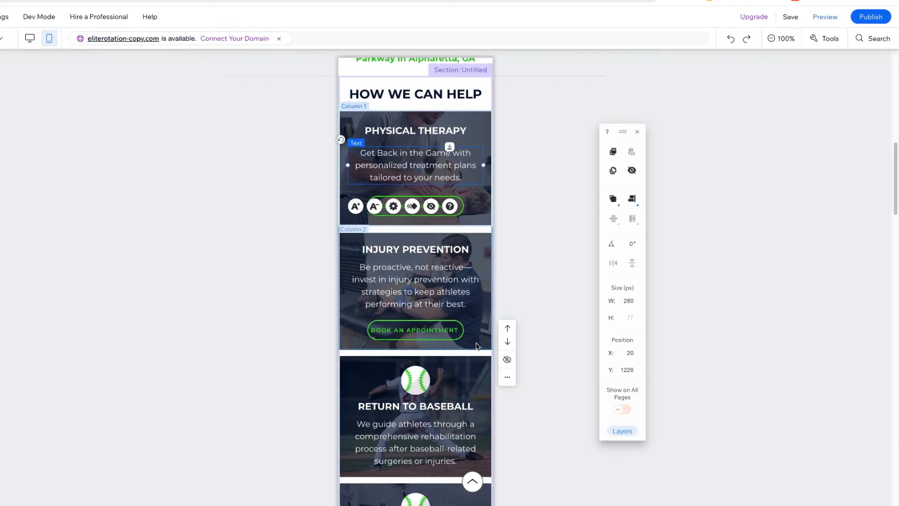
pyautogui.click(478, 342)
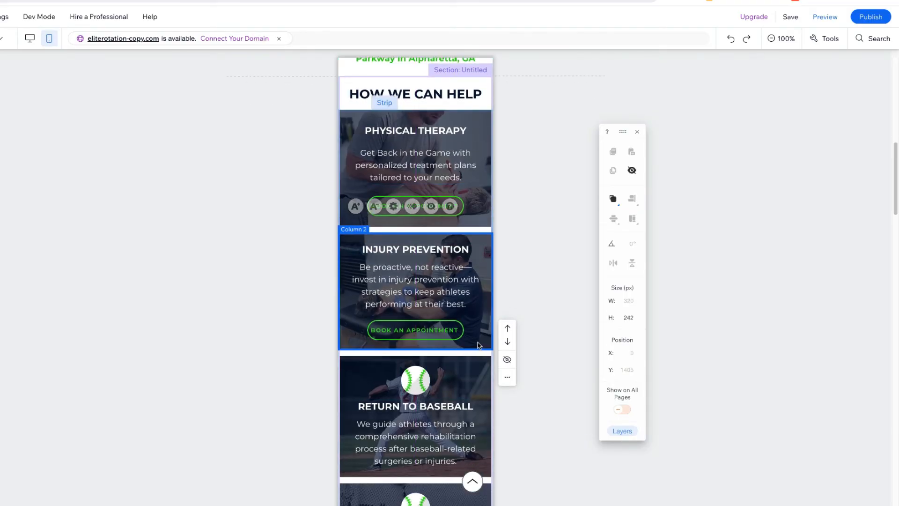
pyautogui.click(480, 368)
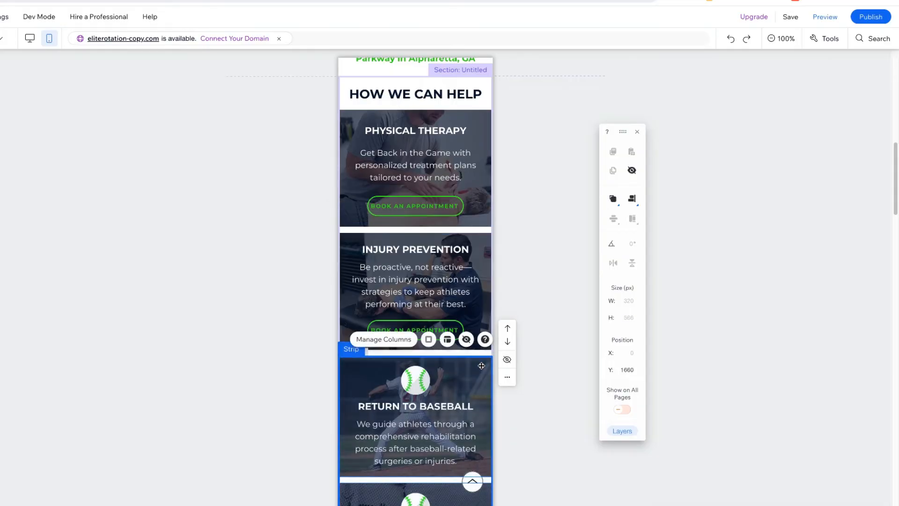
pyautogui.scroll(-3, 481, 366)
pyautogui.click(483, 363)
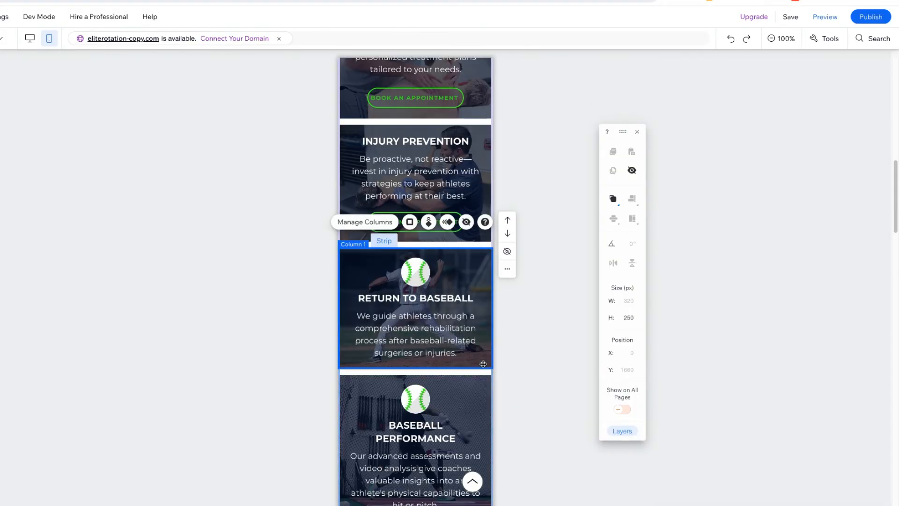
pyautogui.scroll(-3, 482, 364)
pyautogui.click(483, 364)
pyautogui.click(483, 364)
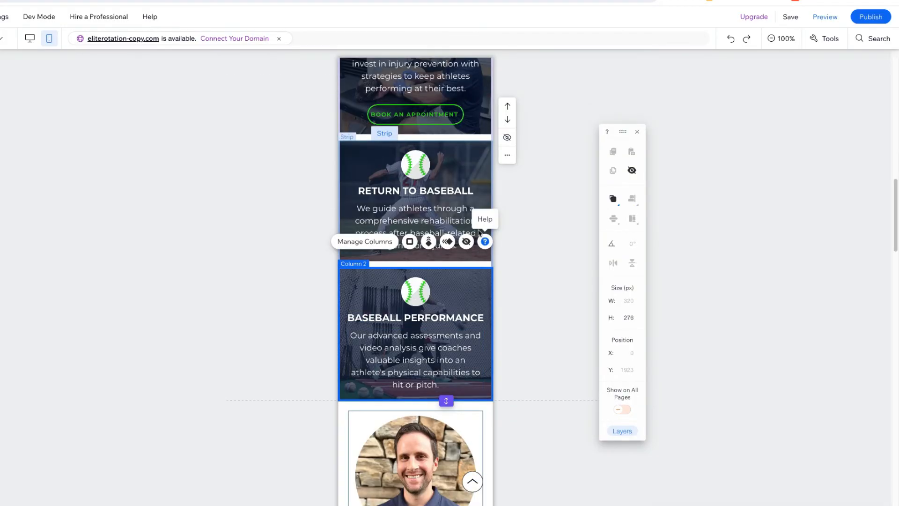
pyautogui.scroll(8, 473, 192)
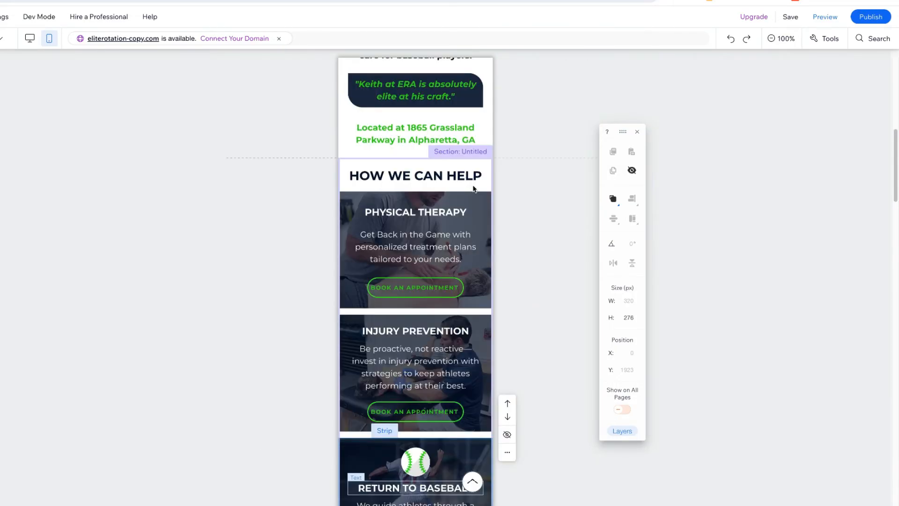
pyautogui.scroll(-6, 473, 290)
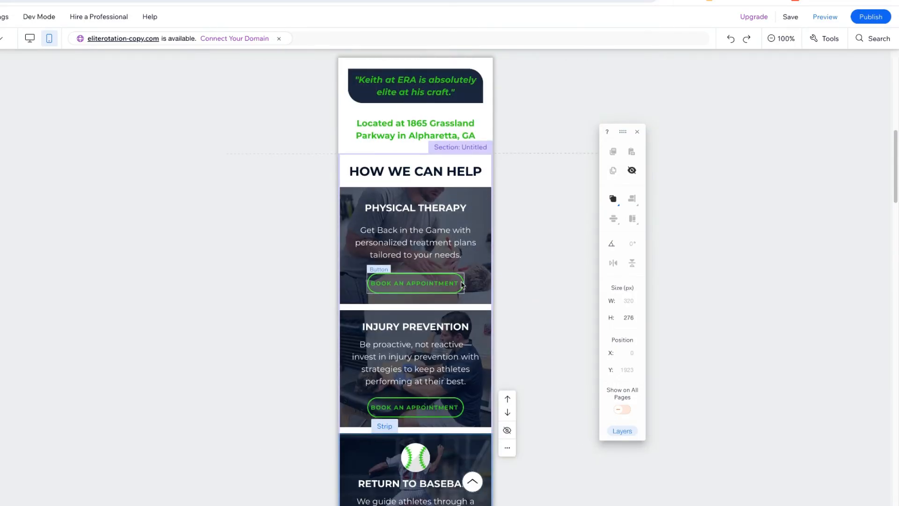
pyautogui.scroll(-2, 461, 285)
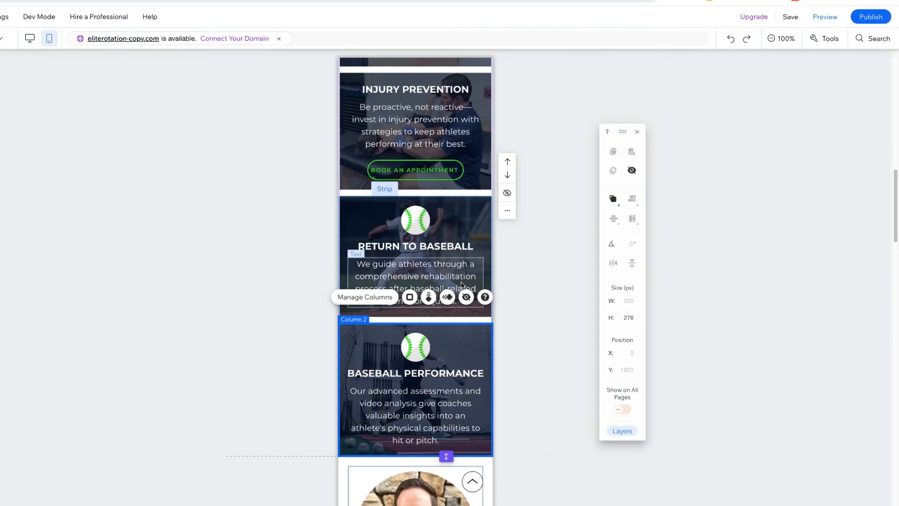
pyautogui.scroll(-1, 460, 281)
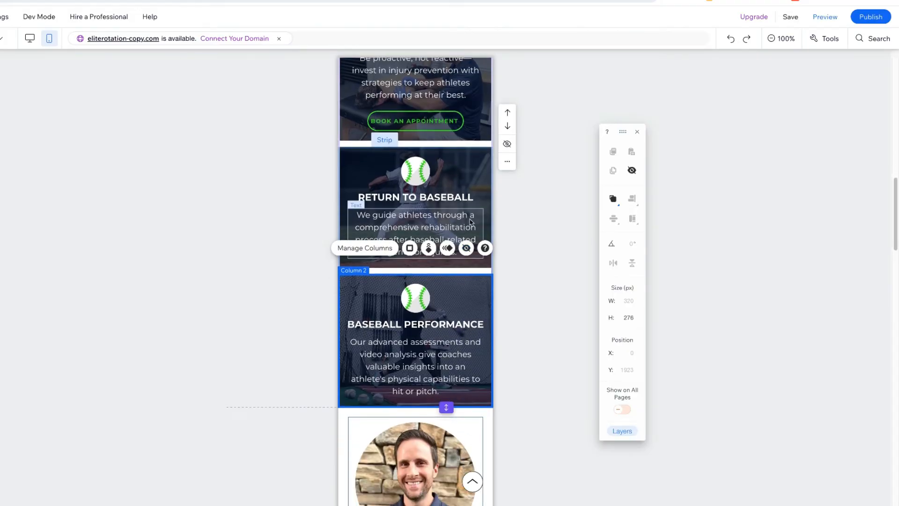
pyautogui.scroll(-5, 456, 312)
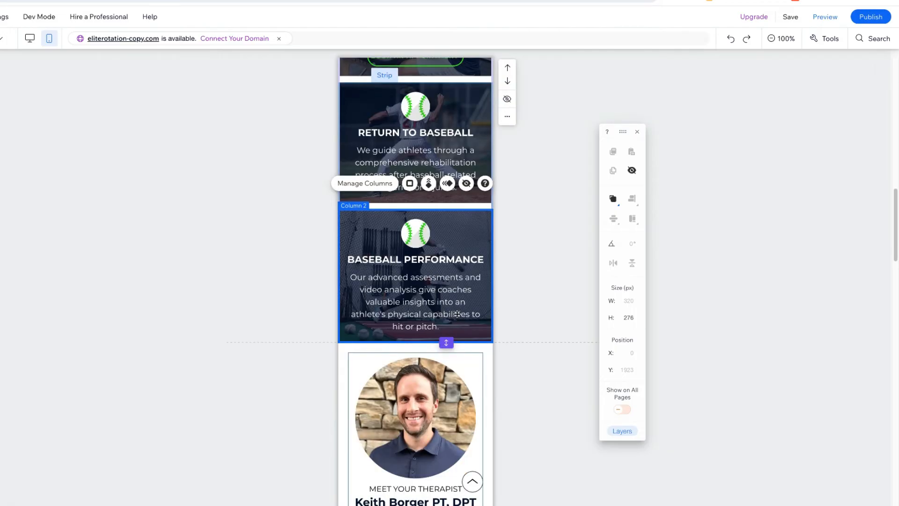
# Check the therapist section's text elements and shorten the section to about 822 px, removing the extra space beneath its container
pyautogui.scroll(5, 457, 316)
pyautogui.scroll(-10, 456, 316)
pyautogui.click(436, 229)
pyautogui.moveTo(435, 212); pyautogui.dragTo(434, 212)
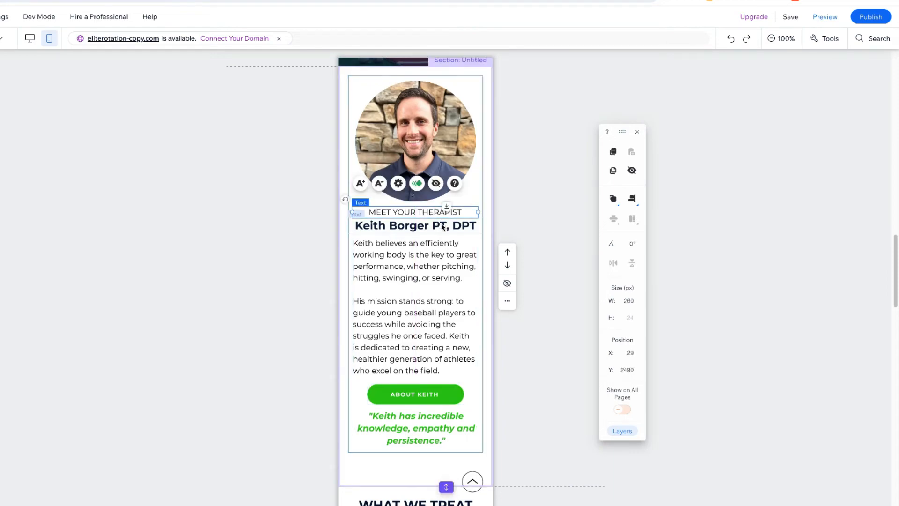
pyautogui.click(441, 296)
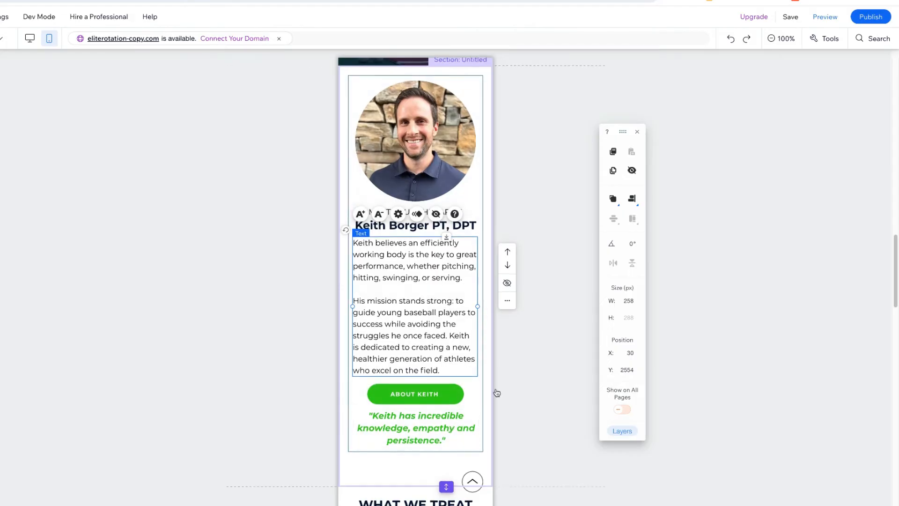
pyautogui.scroll(-1, 497, 392)
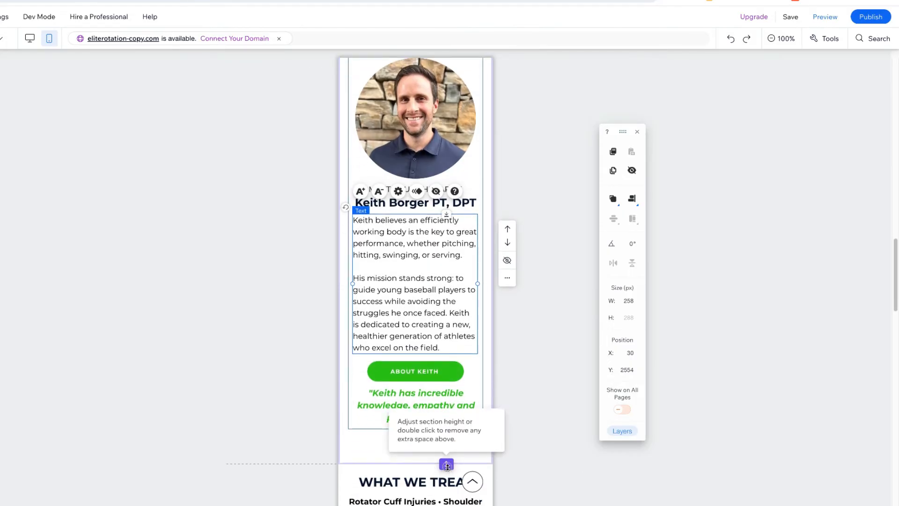
pyautogui.moveTo(450, 467); pyautogui.dragTo(449, 440)
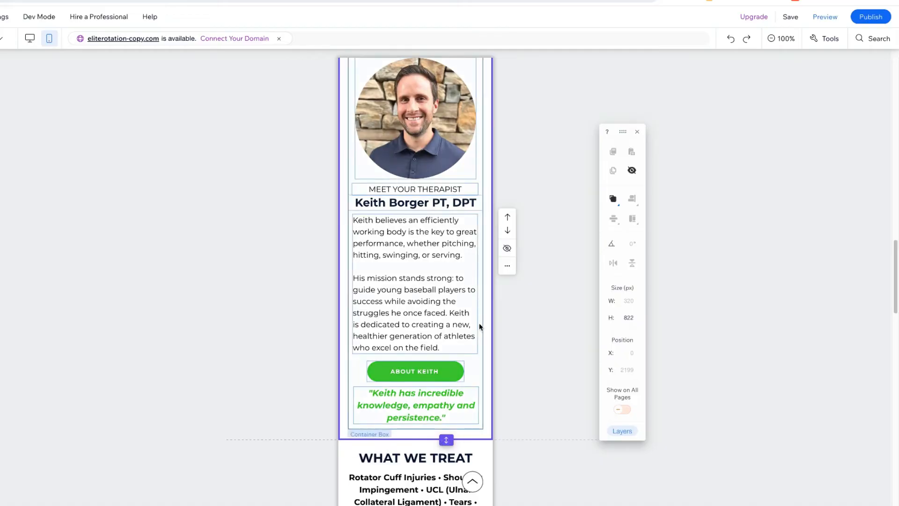
# Reduce the font size of the conditions list under "WHAT WE TREAT" by three increments
pyautogui.scroll(-6, 480, 325)
pyautogui.click(440, 311)
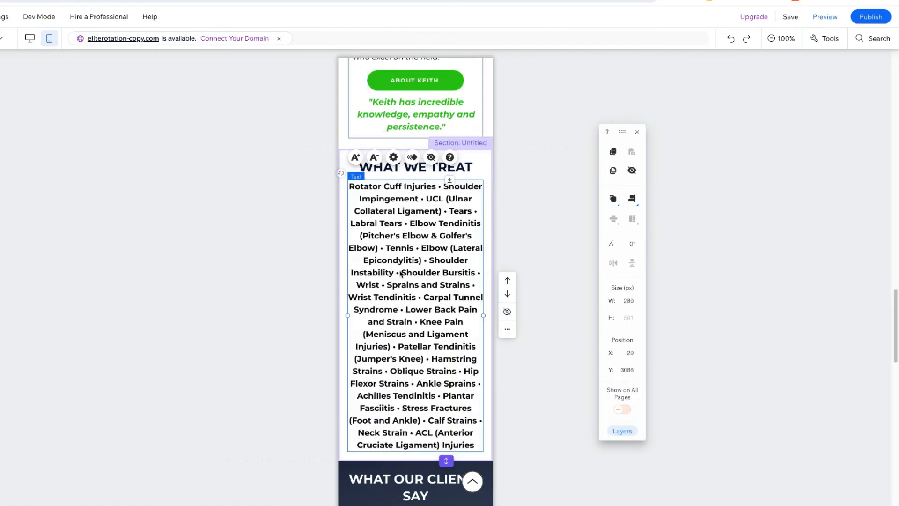
pyautogui.click(374, 158)
pyautogui.click(374, 158)
pyautogui.click(374, 158)
# Narrow the "WHAT OUR CLIENTS SAY" heading to about 271 px and center it at about X 24
pyautogui.scroll(-4, 479, 210)
pyautogui.click(479, 210)
pyautogui.moveTo(405, 210); pyautogui.dragTo(406, 212)
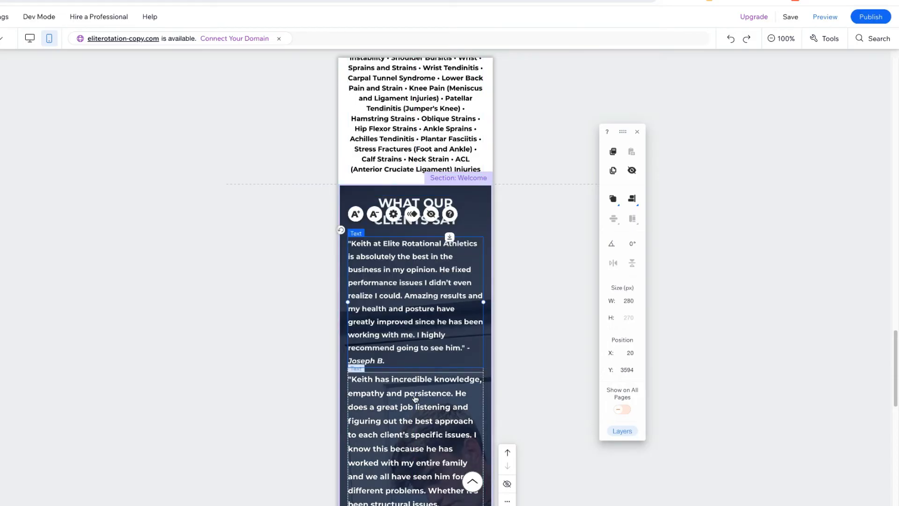
# Reduce the text size of the upper client testimonials and move them down to separate them from each other
pyautogui.click(414, 397)
pyautogui.moveTo(414, 397); pyautogui.dragTo(424, 425)
pyautogui.scroll(-4, 458, 320)
pyautogui.click(423, 406)
pyautogui.click(374, 365)
# Extend the testimonials section above the footer to a height of about 1501 px
pyautogui.scroll(-1, 468, 291)
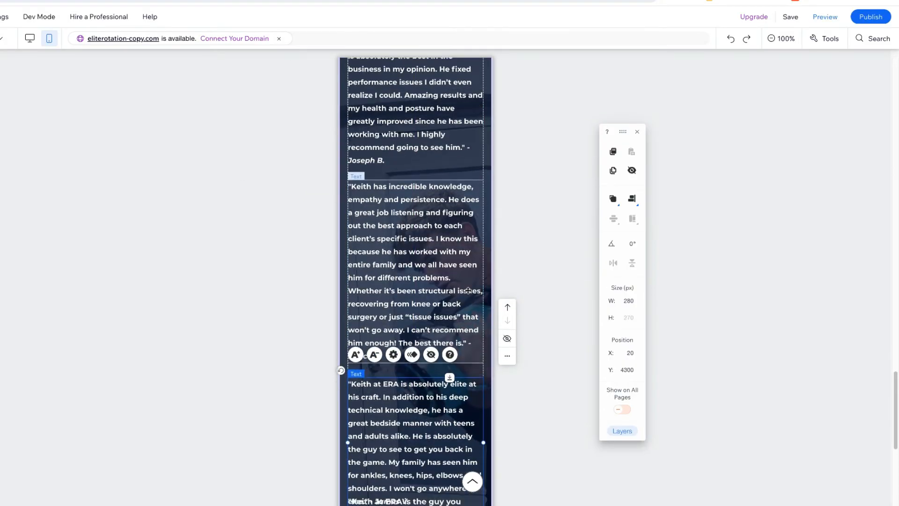
pyautogui.scroll(-6, 468, 290)
pyautogui.moveTo(445, 387); pyautogui.dragTo(446, 415)
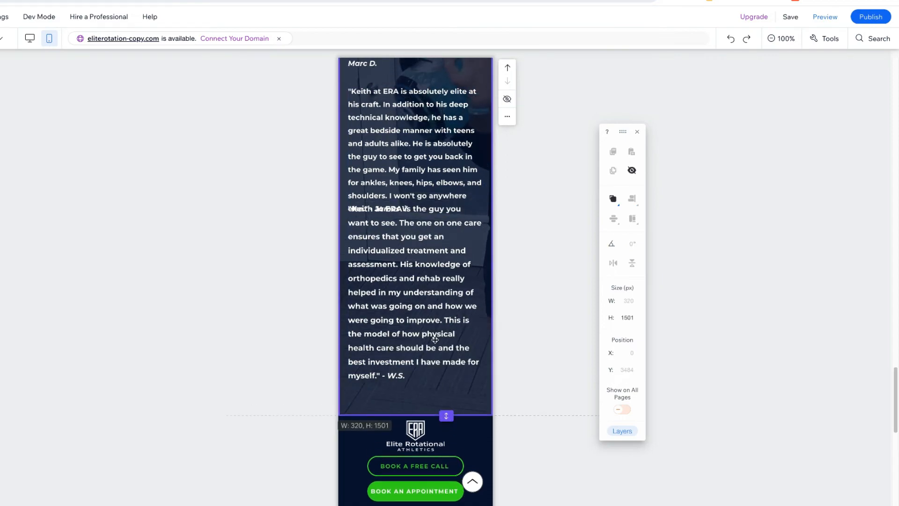
# Move the last client testimonial down clear of the one above it and extend the testimonials section to about 1524 px high
pyautogui.click(431, 313)
pyautogui.moveTo(431, 309); pyautogui.dragTo(431, 337)
pyautogui.moveTo(451, 418); pyautogui.dragTo(451, 429)
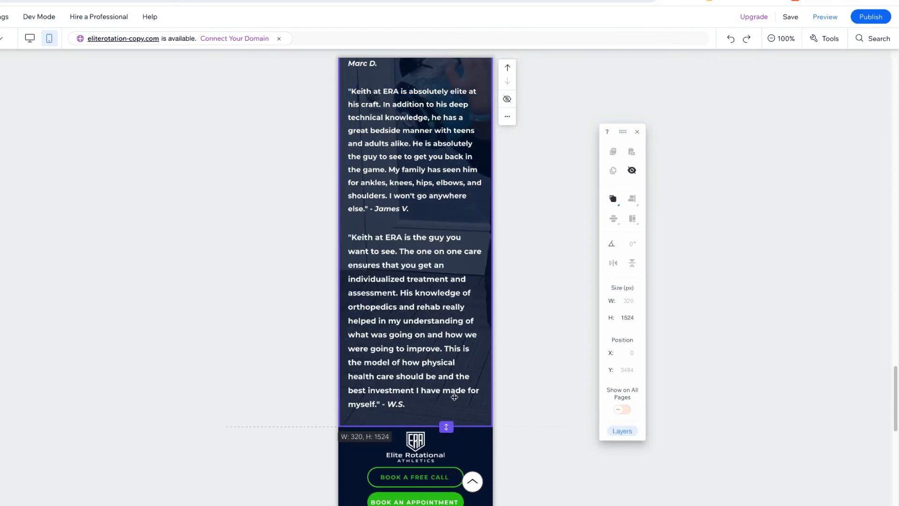
pyautogui.scroll(1, 465, 247)
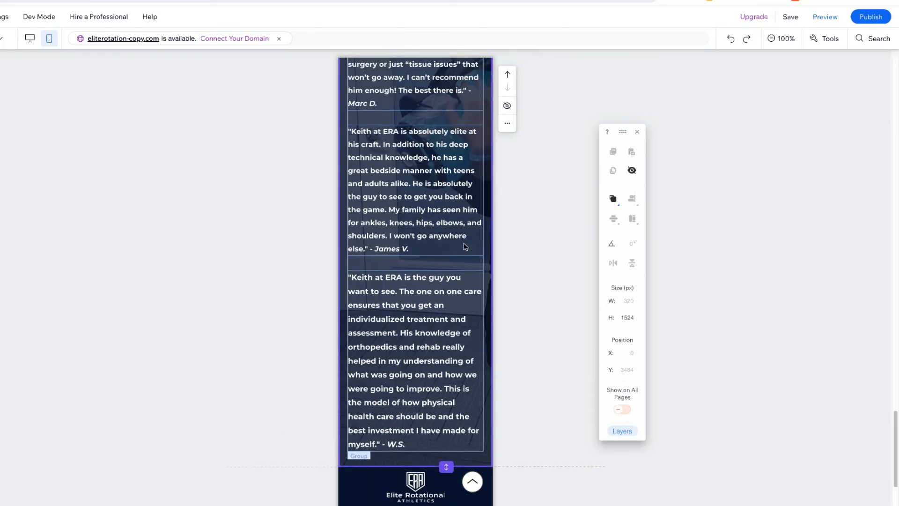
pyautogui.scroll(7, 465, 247)
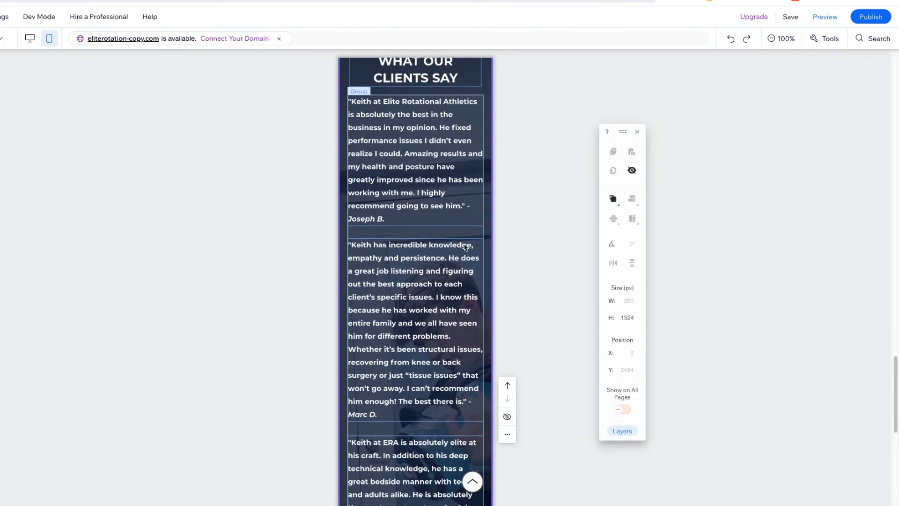
pyautogui.scroll(1, 465, 247)
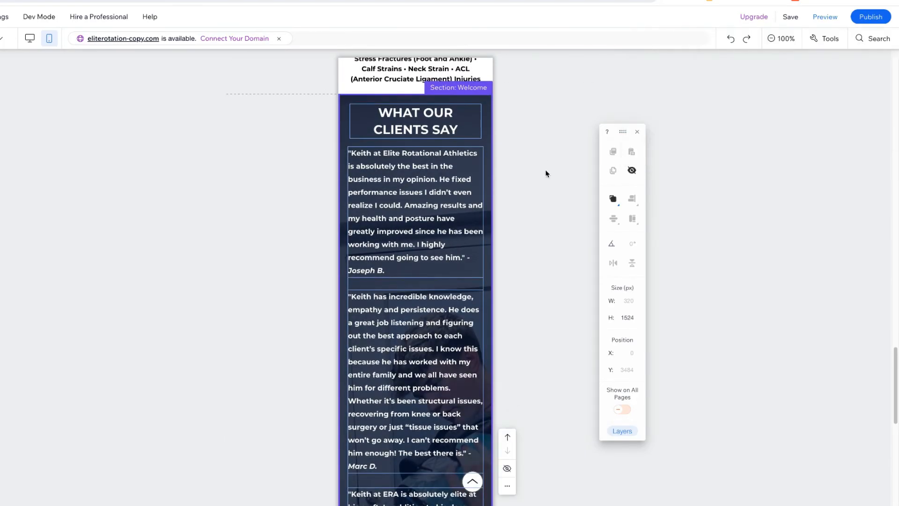
pyautogui.click(731, 40)
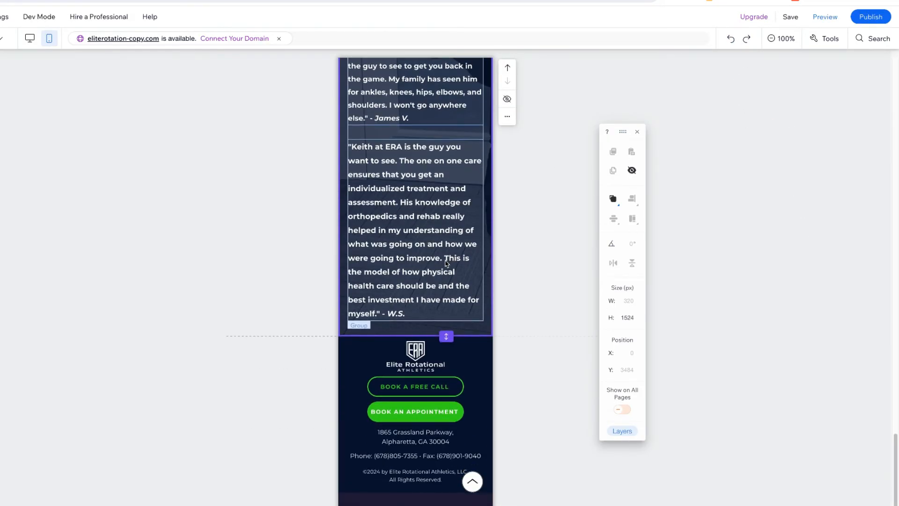
pyautogui.scroll(15, 446, 264)
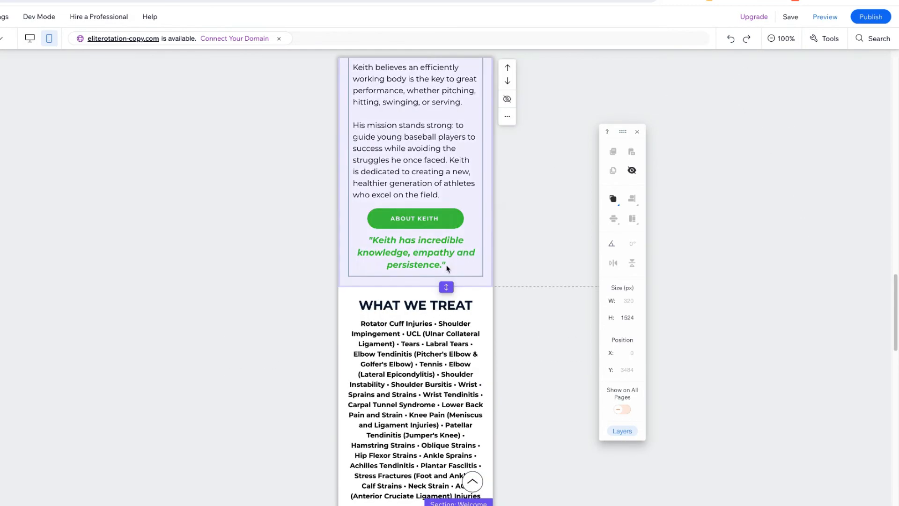
pyautogui.scroll(15, 446, 267)
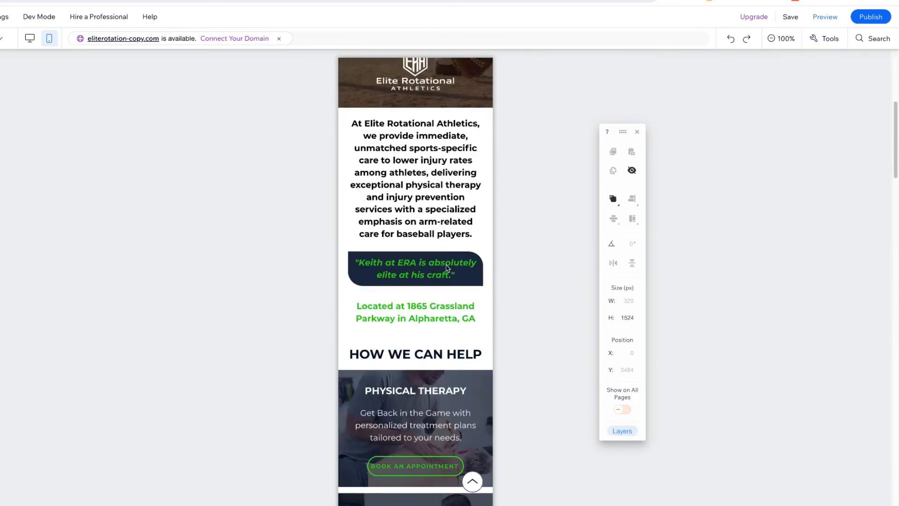
# Save the site's mobile changes without publishing and dismiss the save confirmation
pyautogui.click(791, 17)
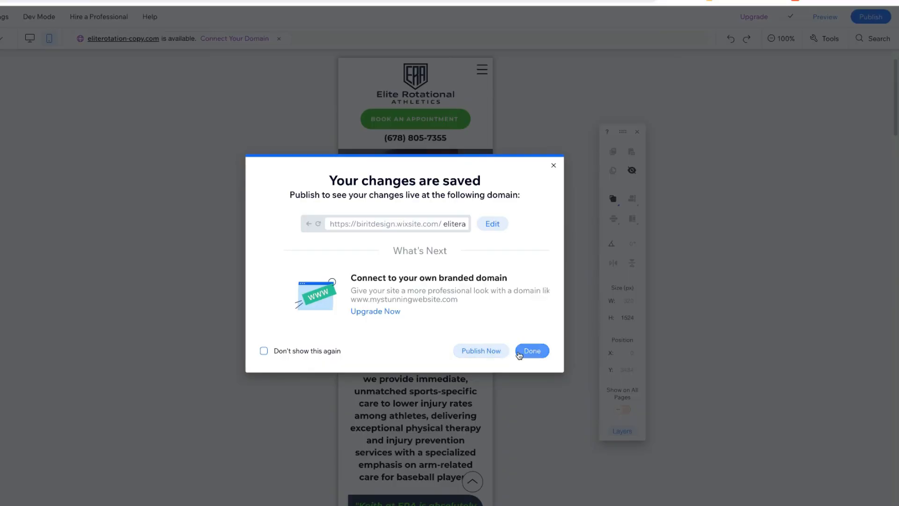
pyautogui.click(532, 350)
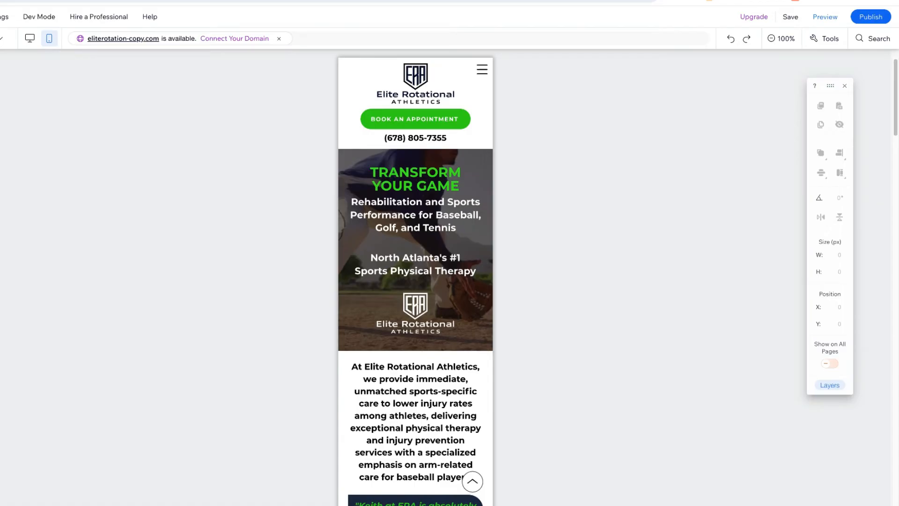
# Go to the SERVICES page through the desktop editor, look over its layout and switch to its mobile version
pyautogui.click(29, 43)
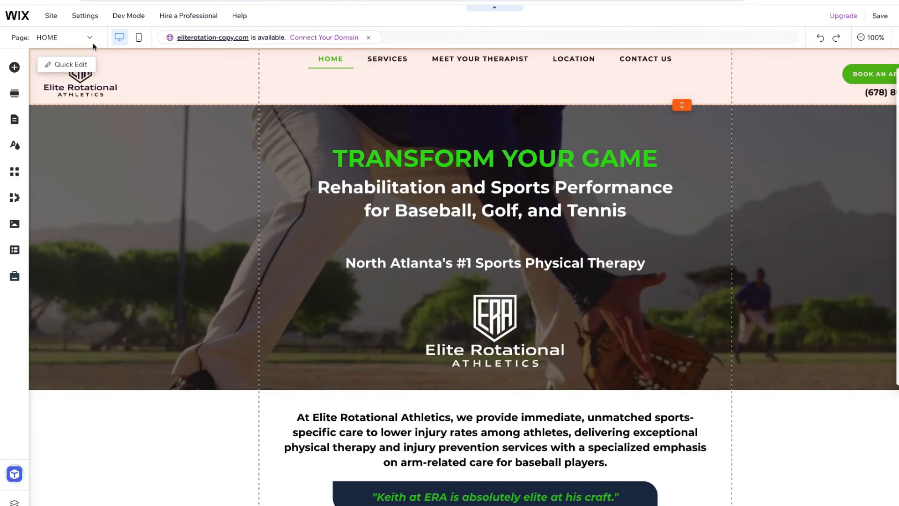
pyautogui.click(66, 38)
pyautogui.click(30, 71)
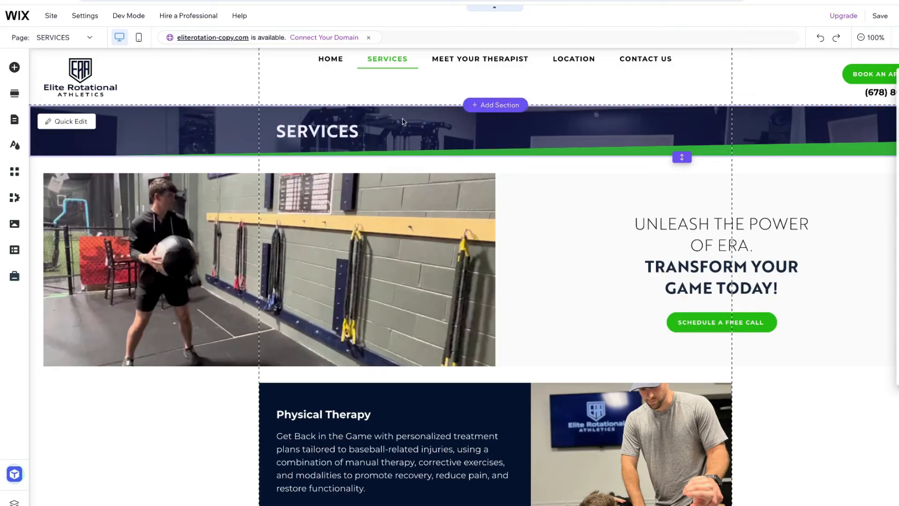
pyautogui.scroll(-1, 409, 141)
pyautogui.scroll(1, 409, 142)
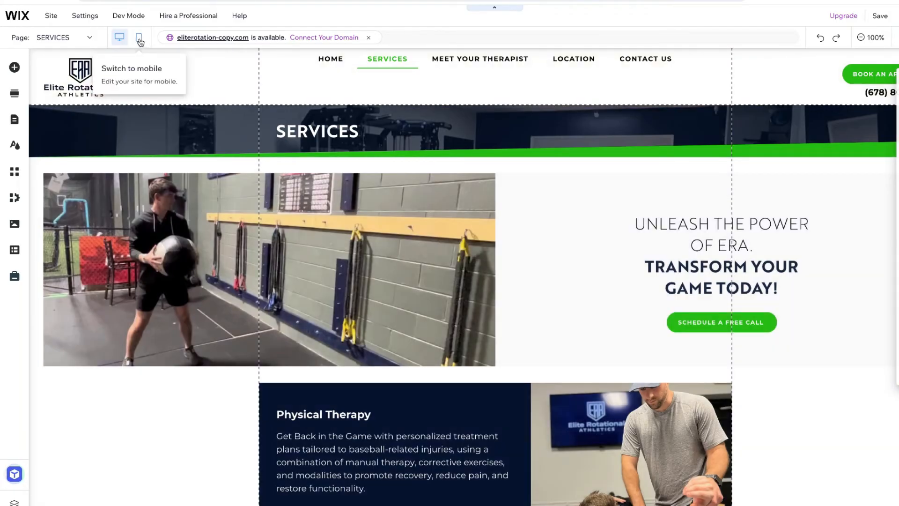
pyautogui.click(139, 39)
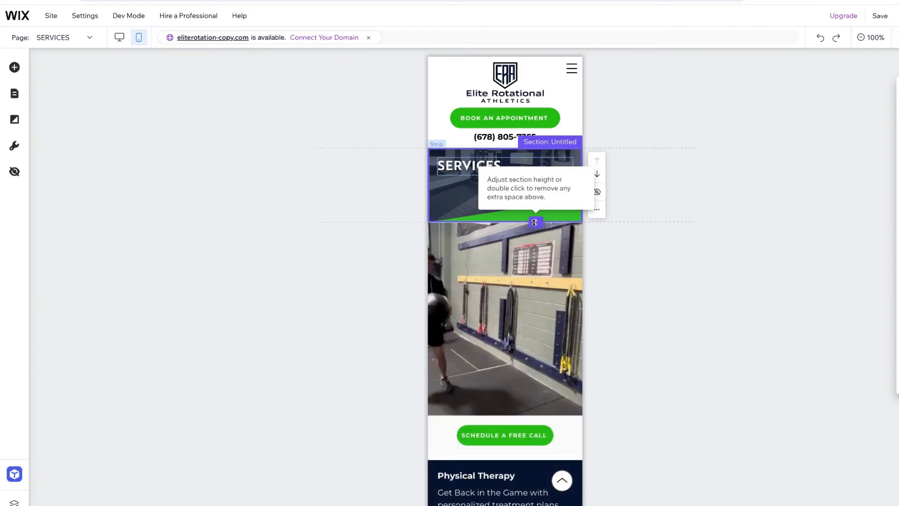
# Shorten the SERVICES banner section to fit closely around its title and reduce the height of its green tilt divider
pyautogui.moveTo(536, 221); pyautogui.dragTo(534, 183)
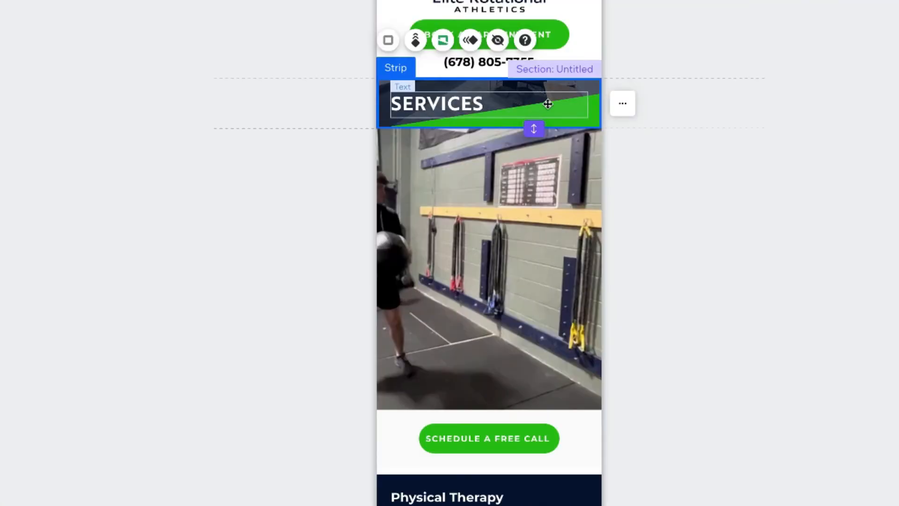
pyautogui.click(444, 41)
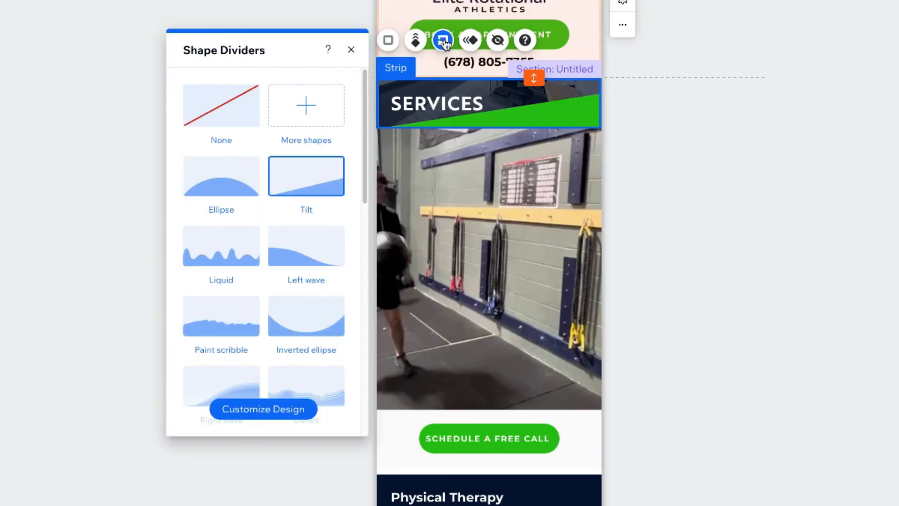
pyautogui.click(244, 409)
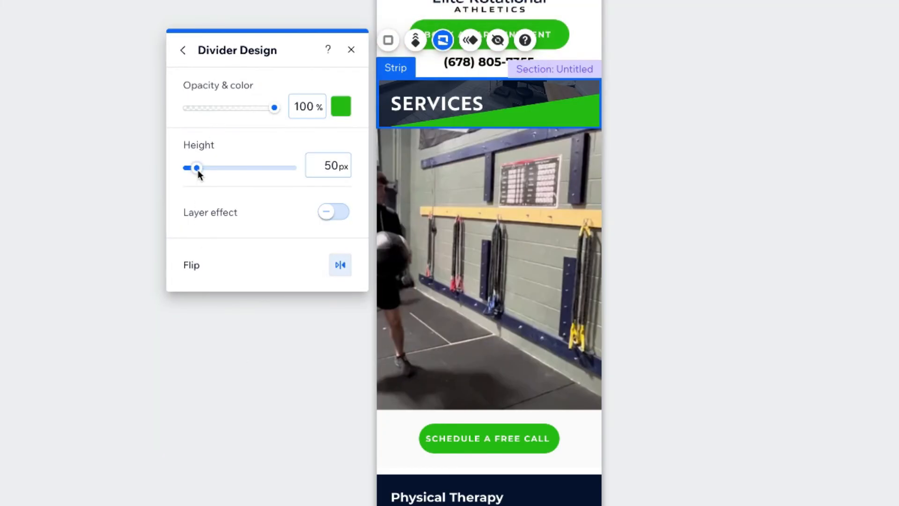
pyautogui.moveTo(197, 170); pyautogui.dragTo(186, 176)
pyautogui.click(431, 104)
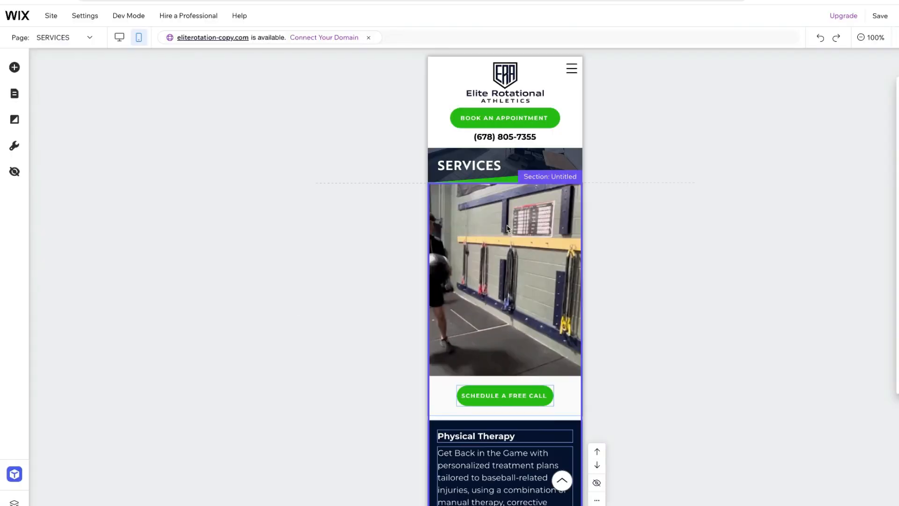
# Restore the hidden "UNLEASH THE POWER OF ERA. TRANSFORM YOUR GAME TODAY!" text to the mobile SERVICES page
pyautogui.click(510, 242)
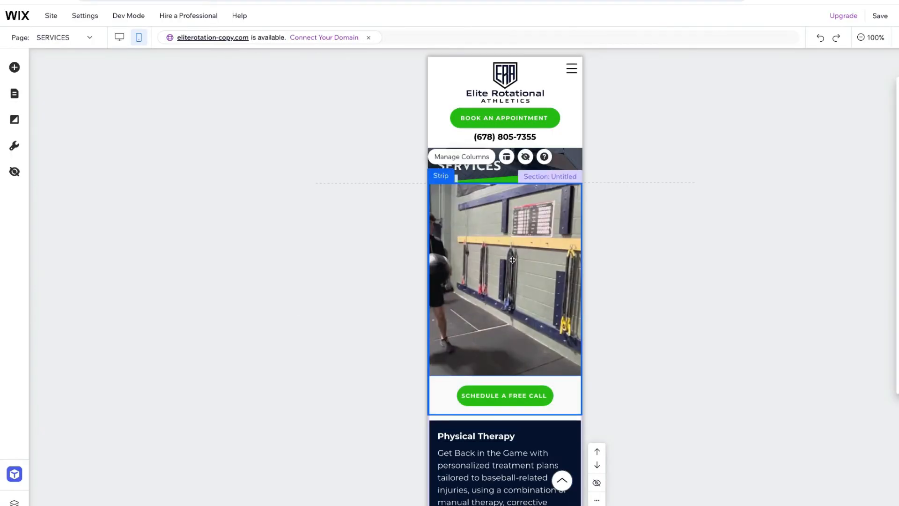
pyautogui.scroll(-6, 522, 287)
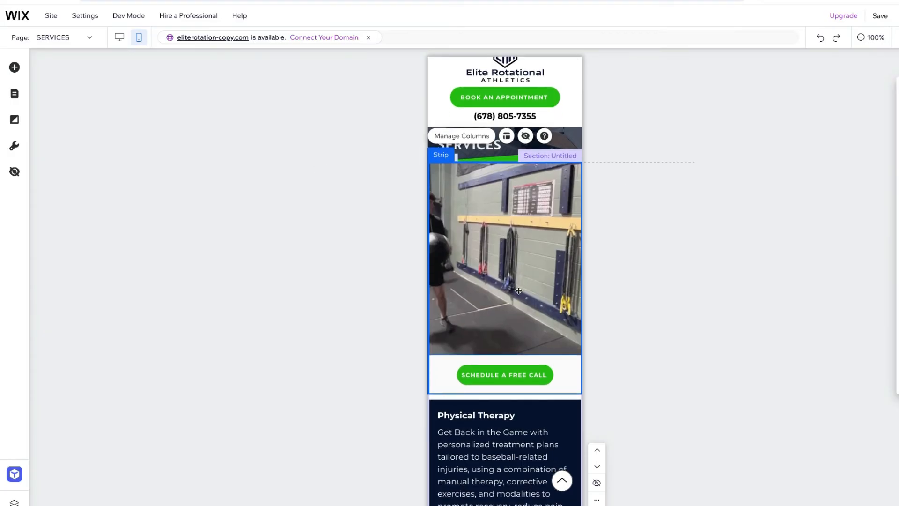
pyautogui.scroll(4, 519, 295)
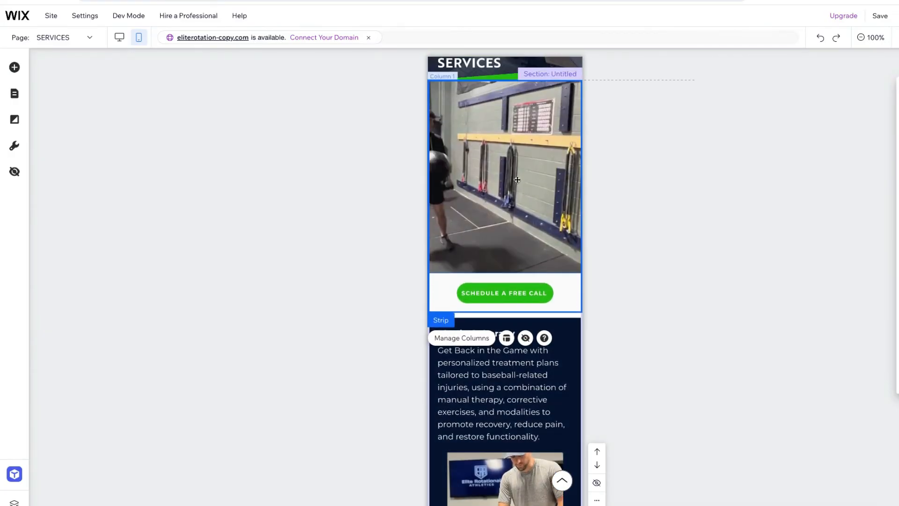
pyautogui.click(14, 173)
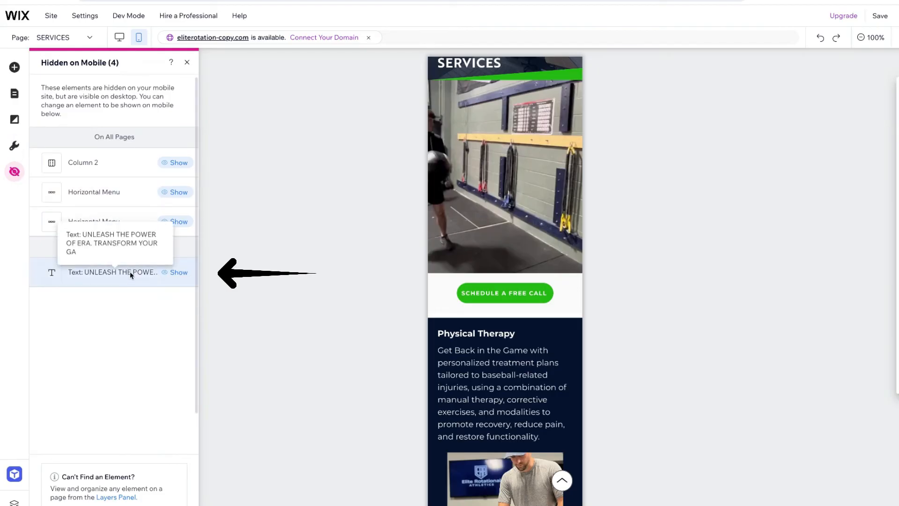
pyautogui.click(177, 274)
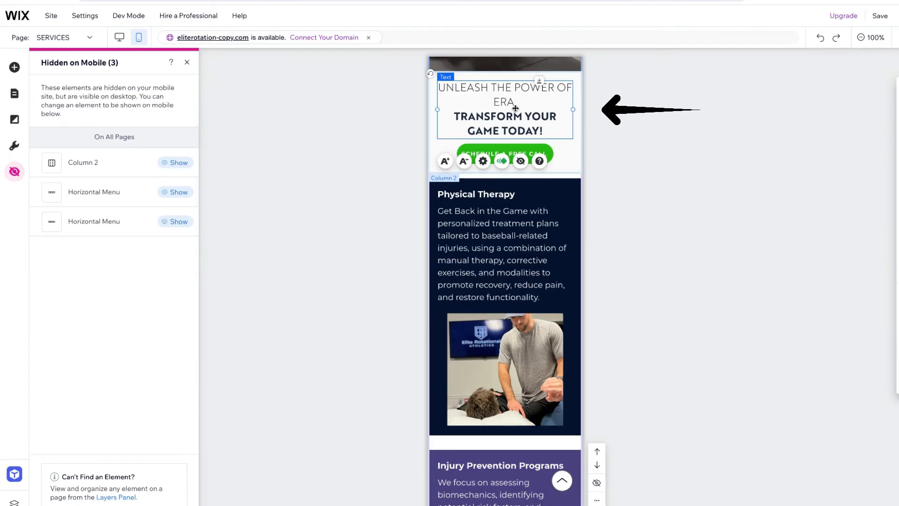
# Shorten the gym video column below the SERVICES banner to roughly half its height, so the whole athlete fits in view
pyautogui.scroll(4, 513, 133)
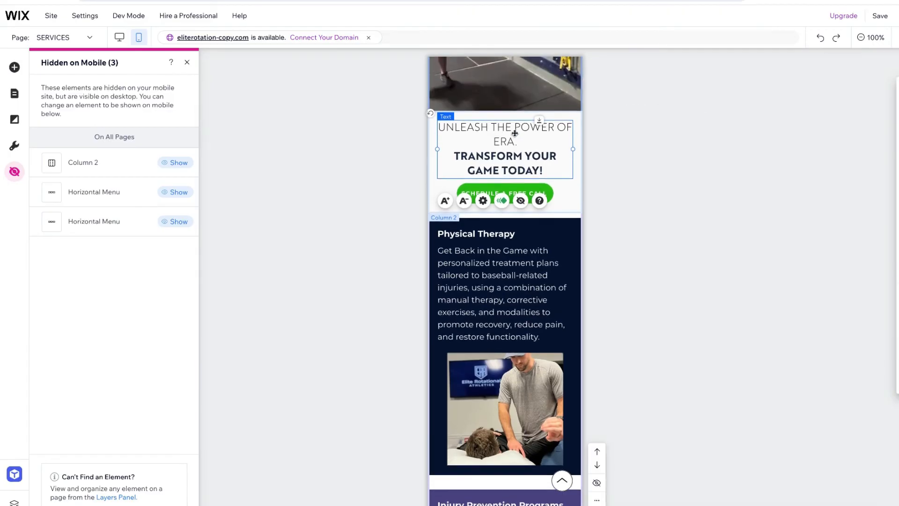
pyautogui.scroll(3, 562, 155)
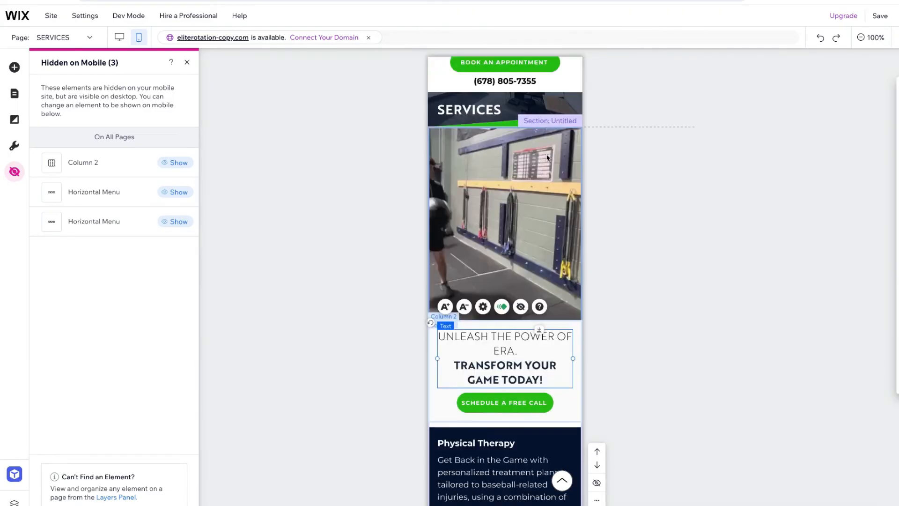
pyautogui.moveTo(574, 334); pyautogui.dragTo(547, 233)
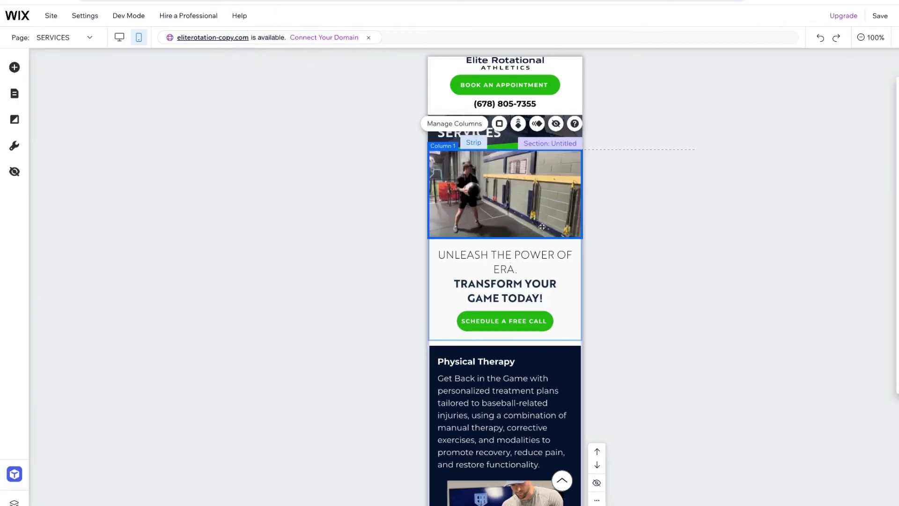
# Reduce the font size of the "UNLEASH THE POWER OF ERA" text until its first sentence fits on one line
pyautogui.click(511, 281)
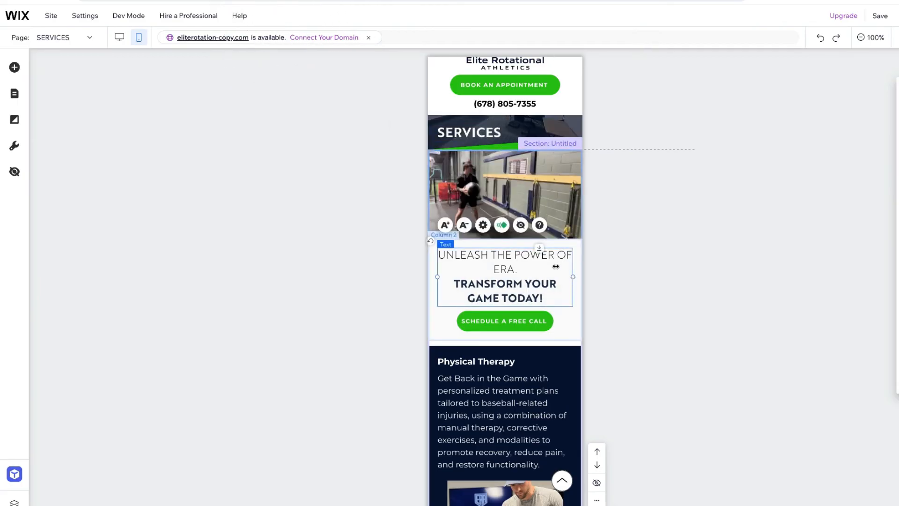
pyautogui.click(464, 226)
pyautogui.click(464, 225)
pyautogui.click(468, 227)
pyautogui.click(468, 227)
pyautogui.click(618, 136)
pyautogui.click(559, 78)
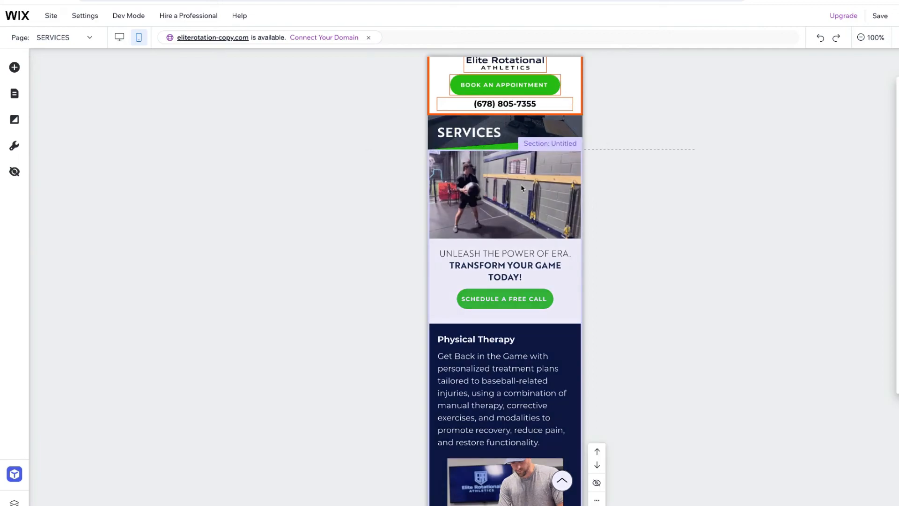
# Move the gym video column down in its strip, placing it below the text and "SCHEDULE A FREE CALL" column
pyautogui.click(574, 234)
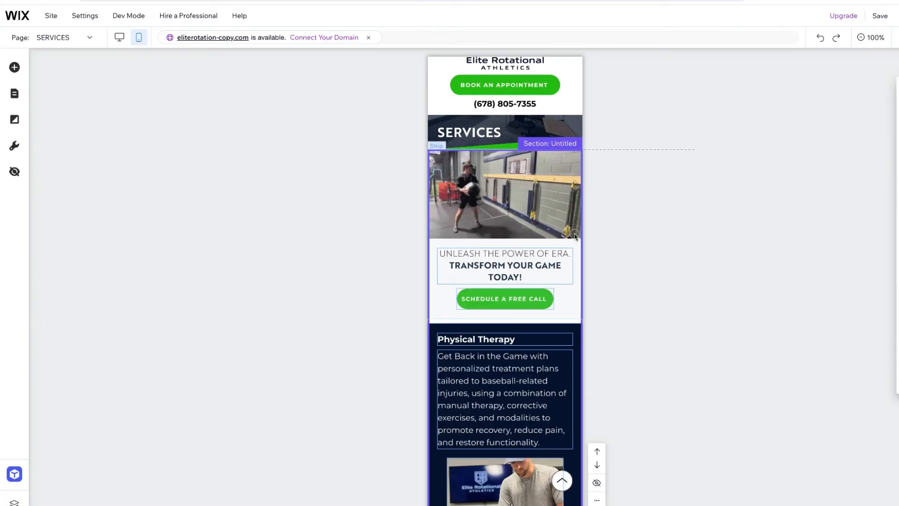
pyautogui.click(575, 235)
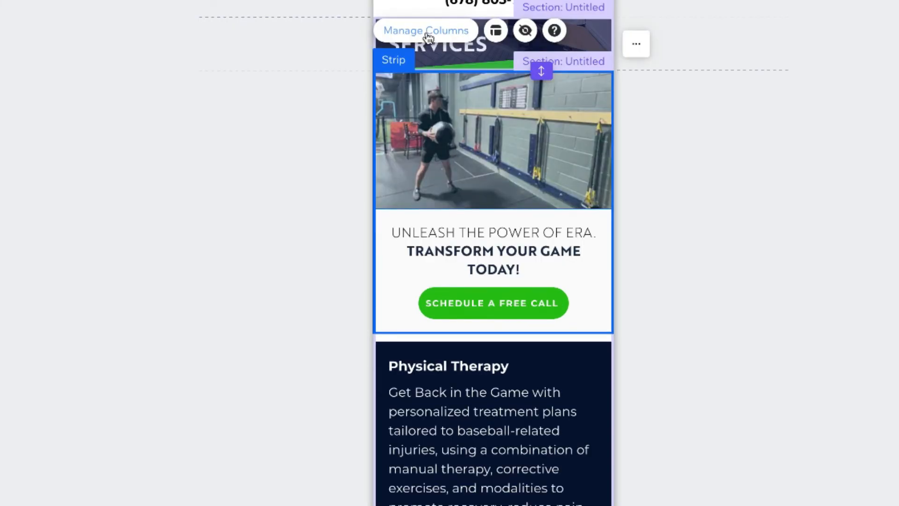
pyautogui.click(427, 33)
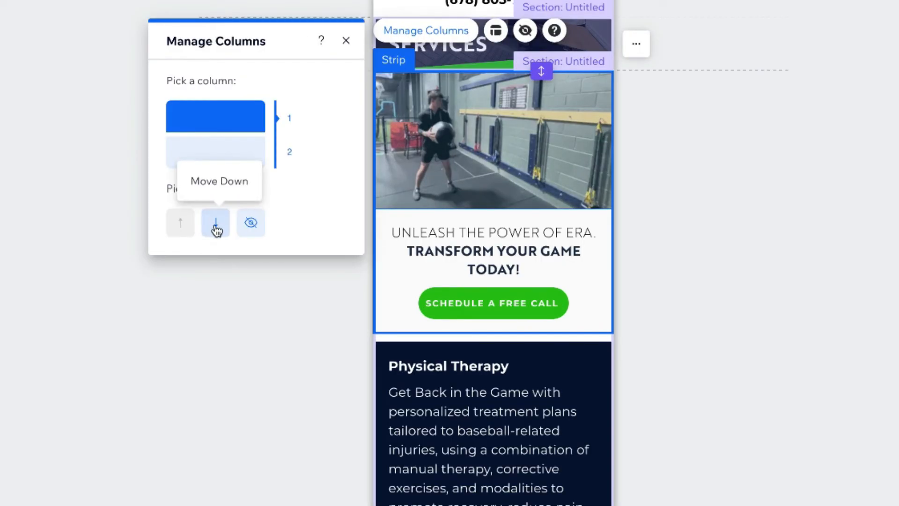
pyautogui.click(216, 228)
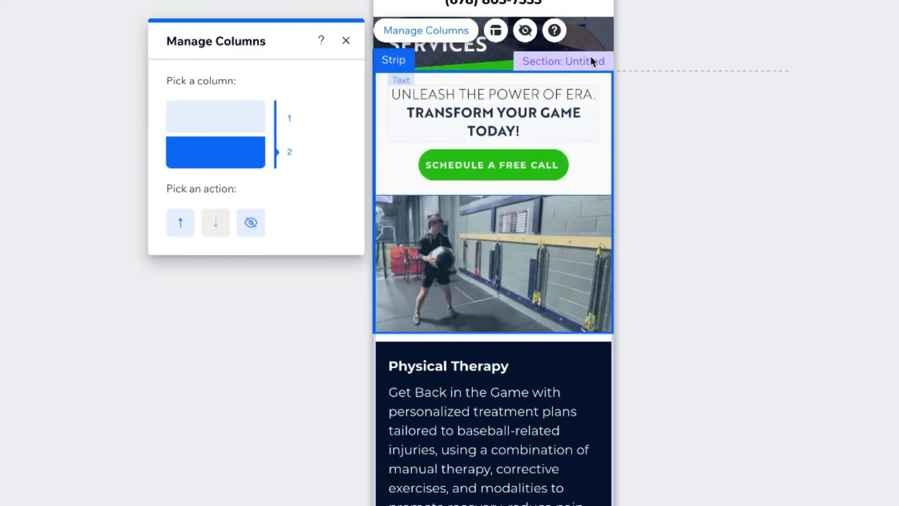
pyautogui.click(539, 11)
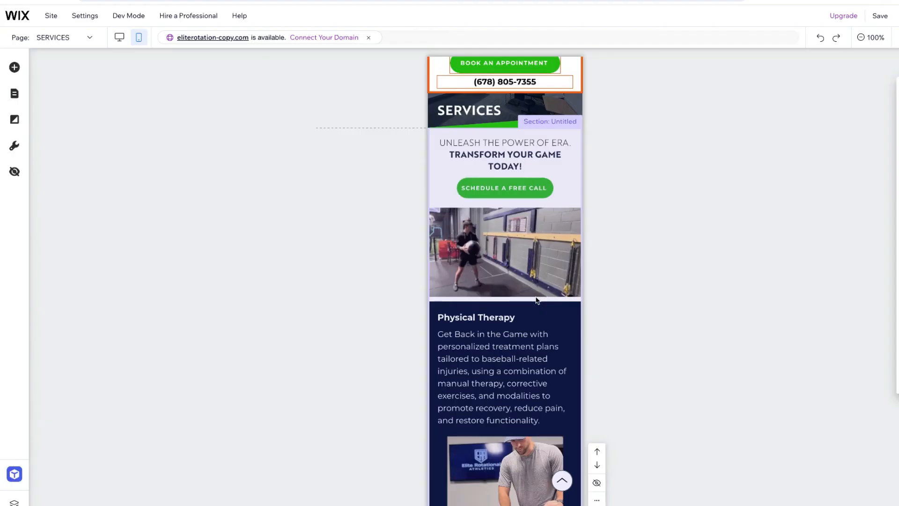
# Select the services repeater and look through its cards from Physical Therapy to Return to Throwing & Pitching Programs
pyautogui.scroll(-3, 538, 296)
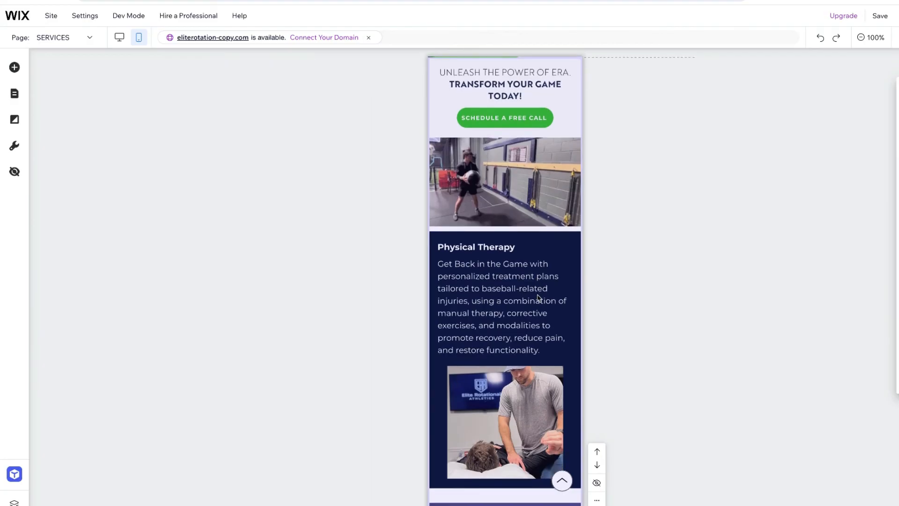
pyautogui.click(576, 148)
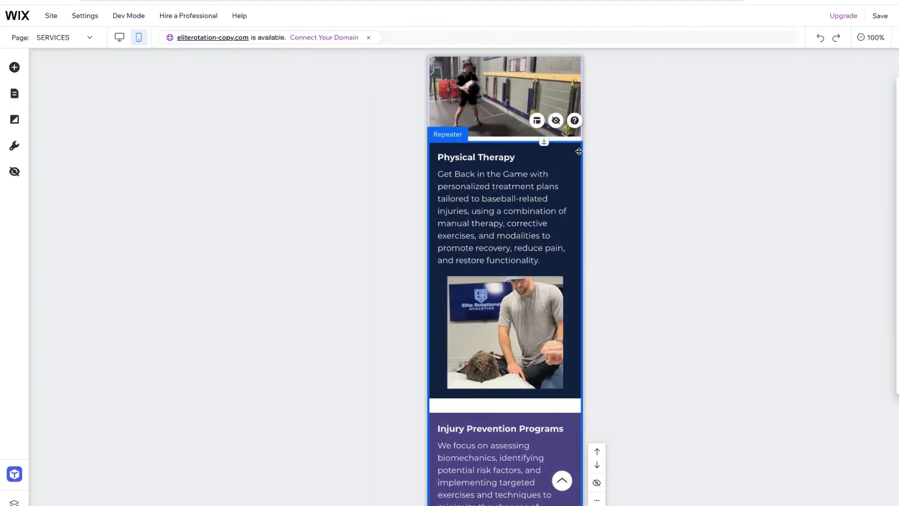
pyautogui.scroll(-9, 578, 152)
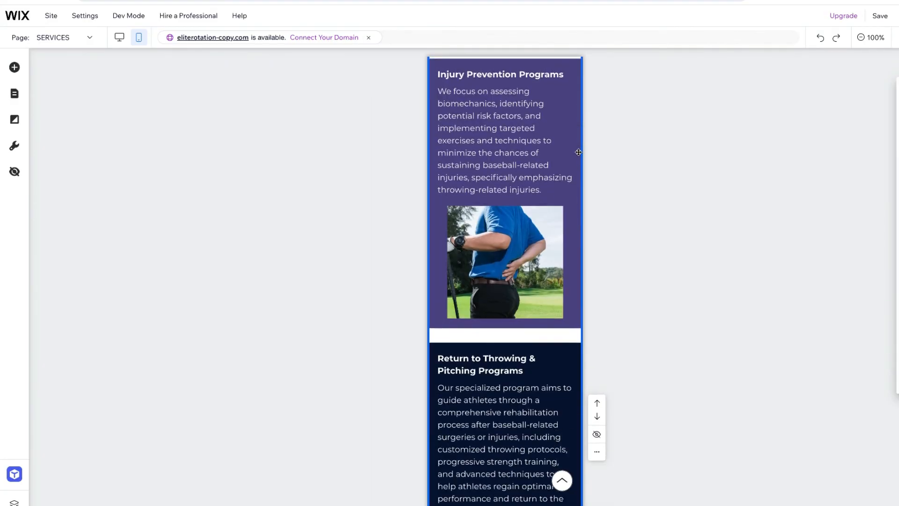
# Center-align the card titles in the services repeater, using the "Injury Prevention Programs" title
pyautogui.scroll(-4, 561, 226)
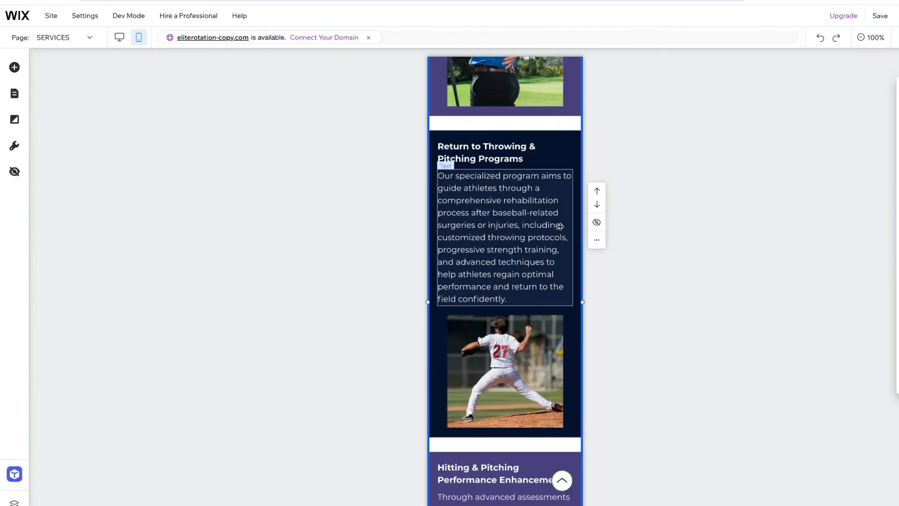
pyautogui.scroll(-4, 560, 227)
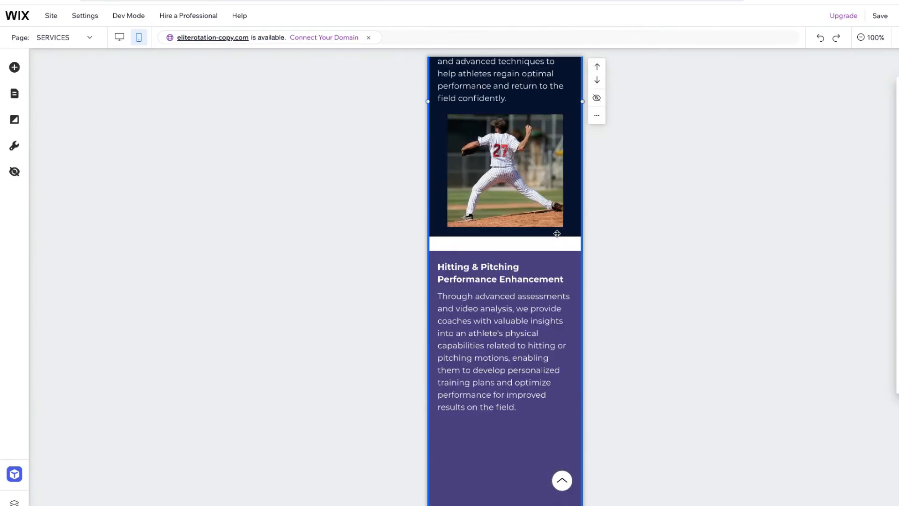
pyautogui.scroll(-2, 556, 230)
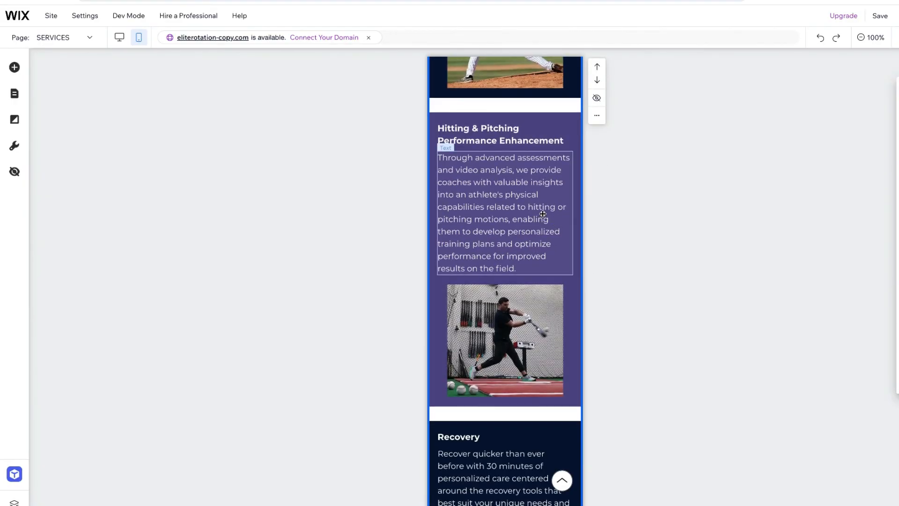
pyautogui.scroll(14, 542, 214)
pyautogui.click(543, 215)
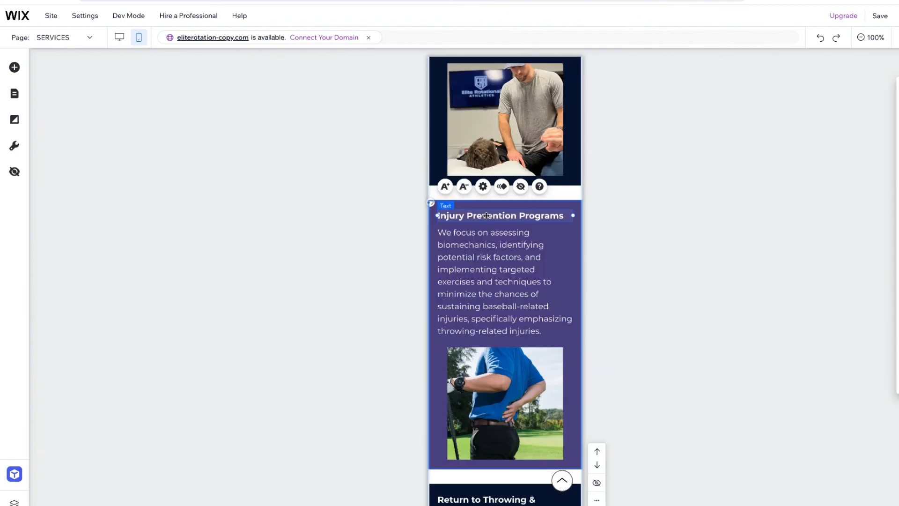
pyautogui.click(483, 186)
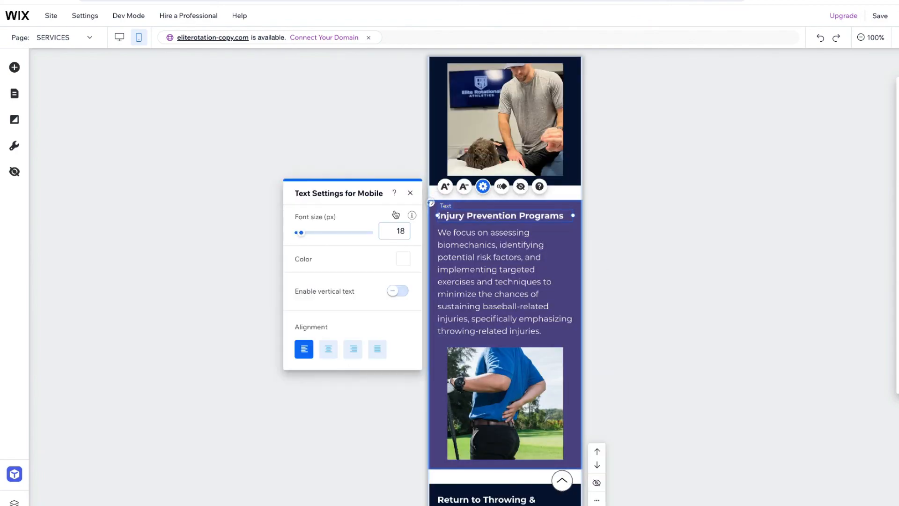
pyautogui.click(328, 350)
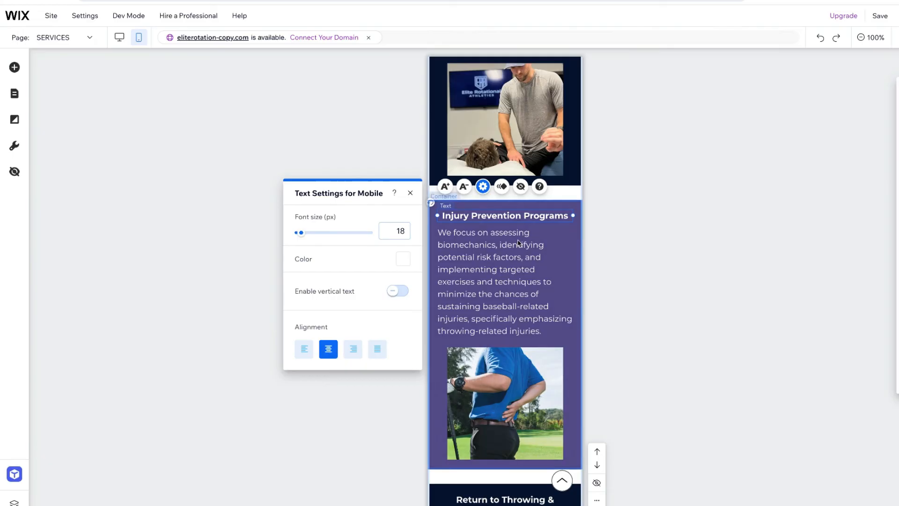
pyautogui.click(528, 214)
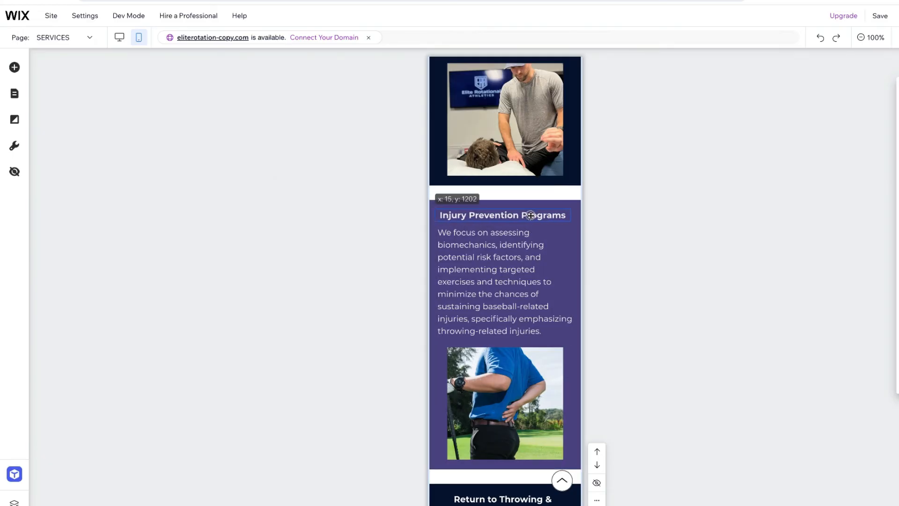
# Reduce the Injury Prevention Programs description to 16 px and center-align its text
pyautogui.click(527, 238)
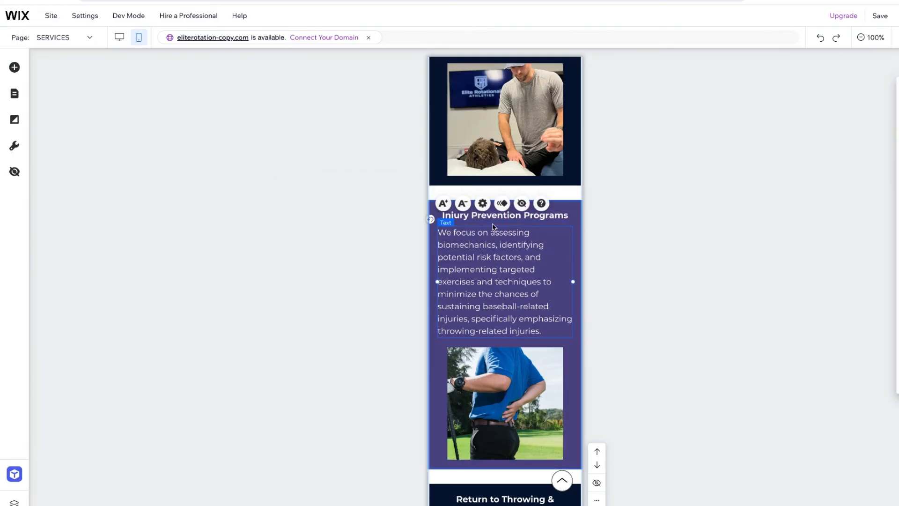
pyautogui.click(464, 203)
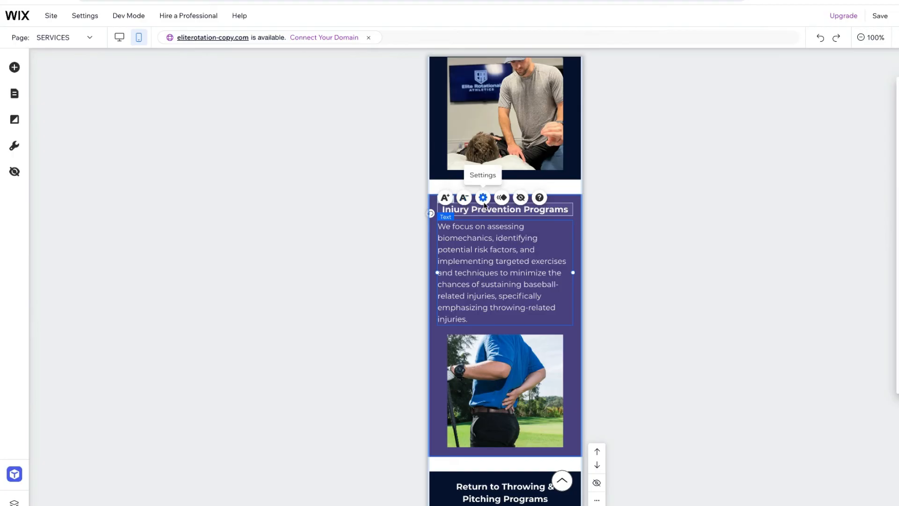
pyautogui.click(484, 199)
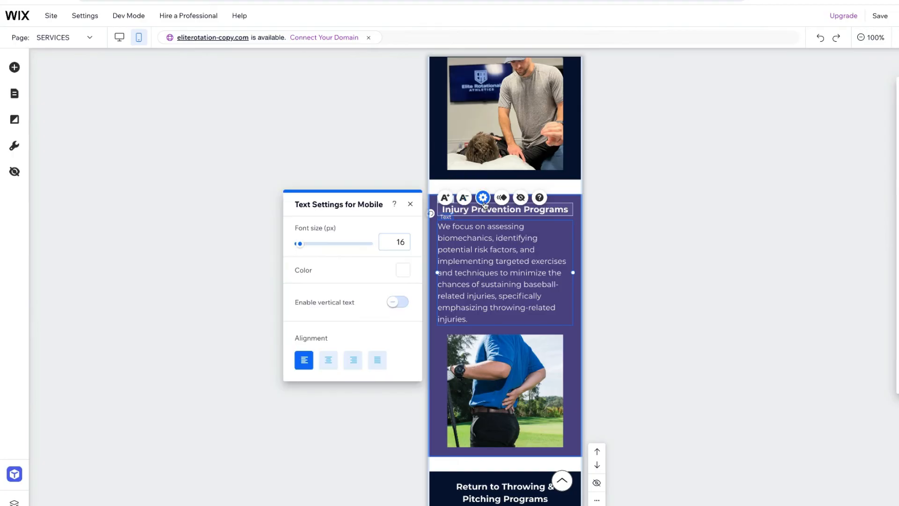
pyautogui.click(329, 361)
# Shrink the Injury Prevention Programs card image to about two thirds of its size and shorten the card to remove the empty space below
pyautogui.click(556, 351)
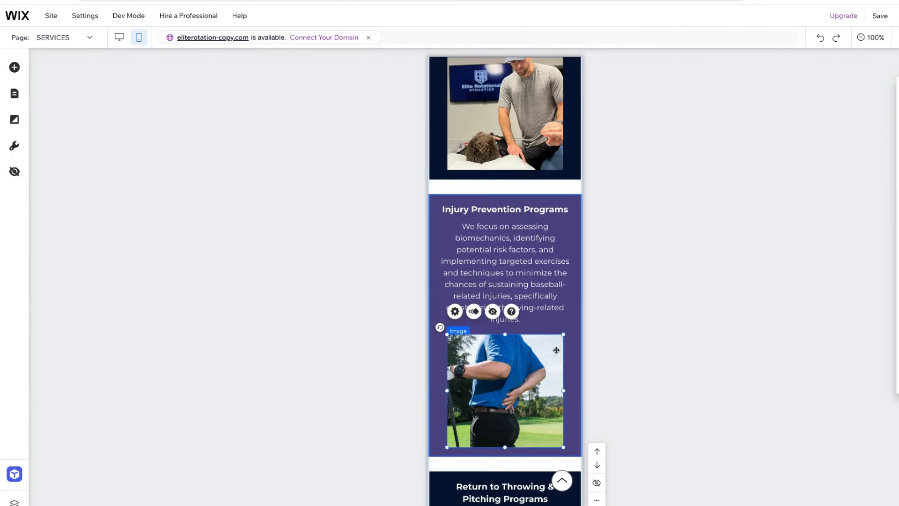
pyautogui.moveTo(563, 335); pyautogui.dragTo(520, 365)
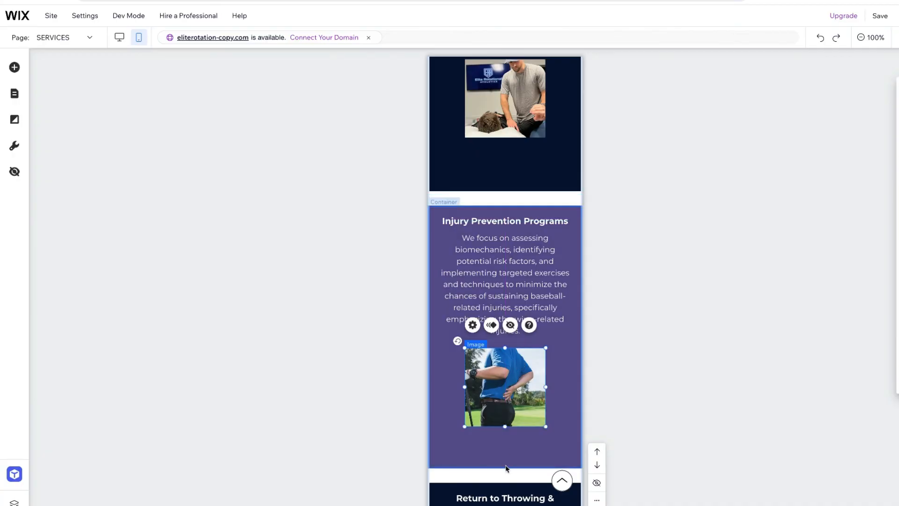
pyautogui.moveTo(510, 467); pyautogui.dragTo(508, 435)
# Look through the services cards from Injury Prevention Programs to Recovery to check their text alignment, images and heights
pyautogui.scroll(-2, 581, 365)
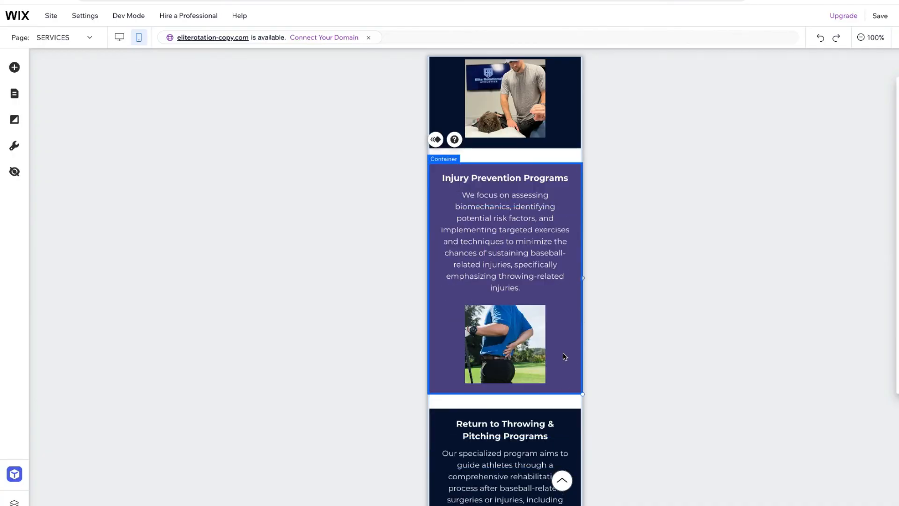
pyautogui.scroll(-5, 561, 355)
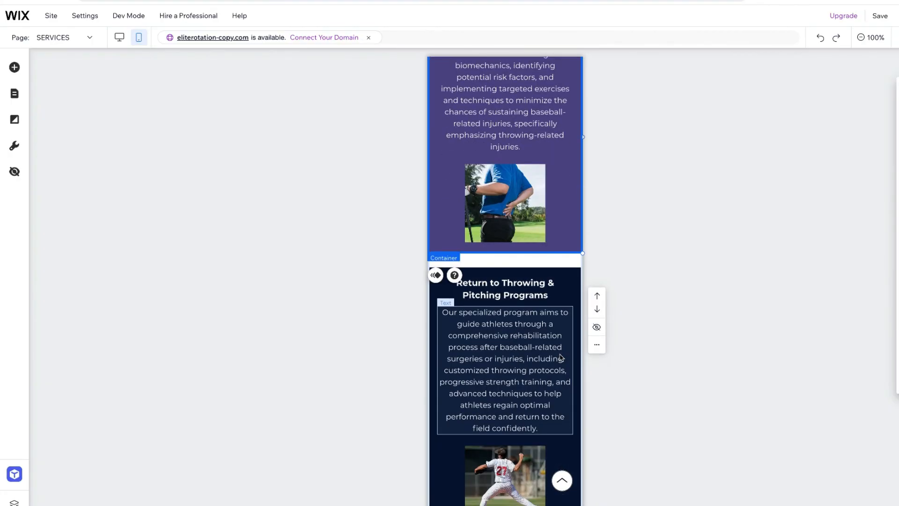
pyautogui.scroll(-2, 561, 358)
pyautogui.scroll(2, 562, 356)
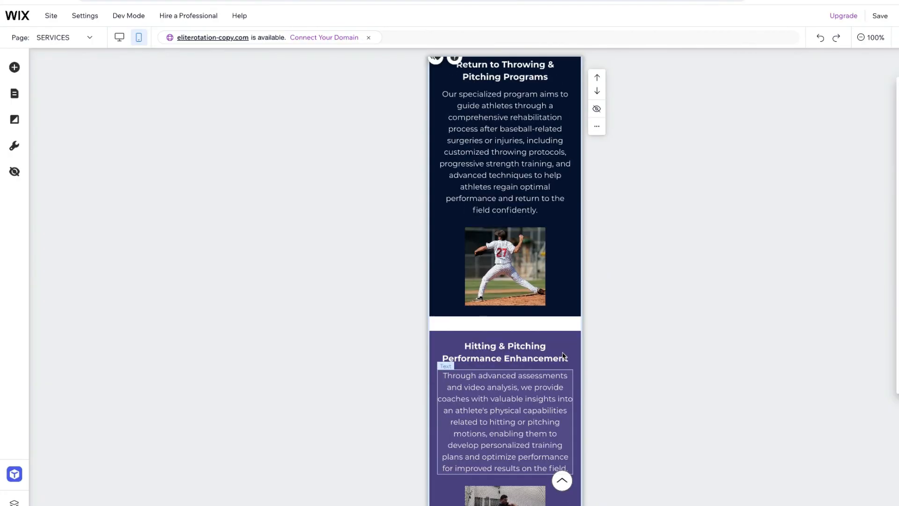
pyautogui.scroll(-4, 564, 356)
pyautogui.scroll(-10, 565, 355)
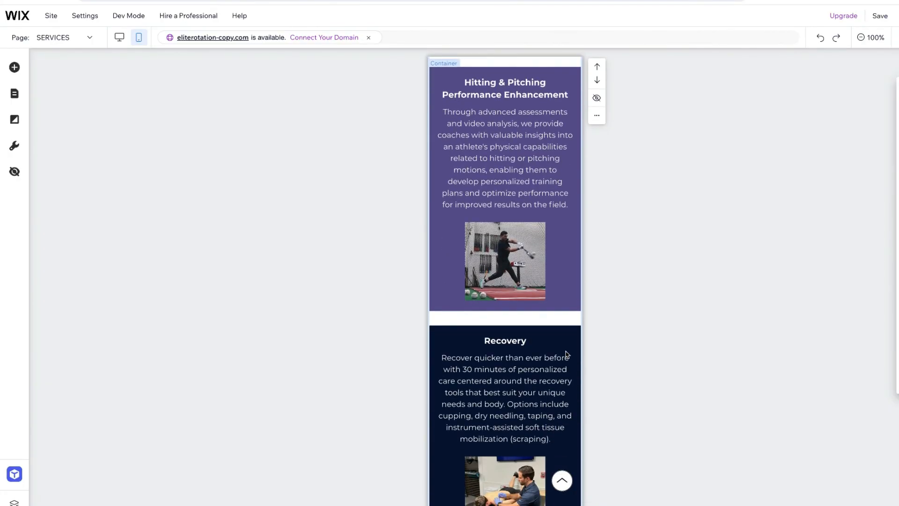
pyautogui.scroll(12, 565, 354)
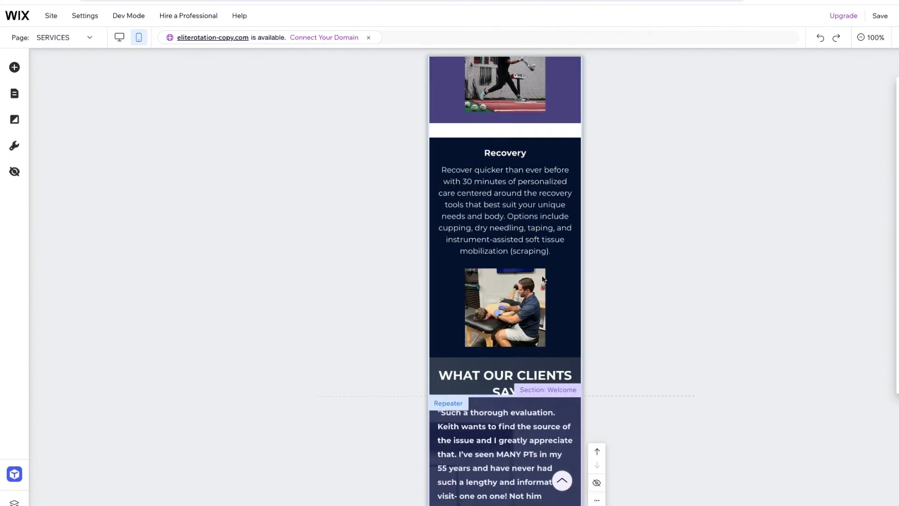
pyautogui.scroll(6, 540, 279)
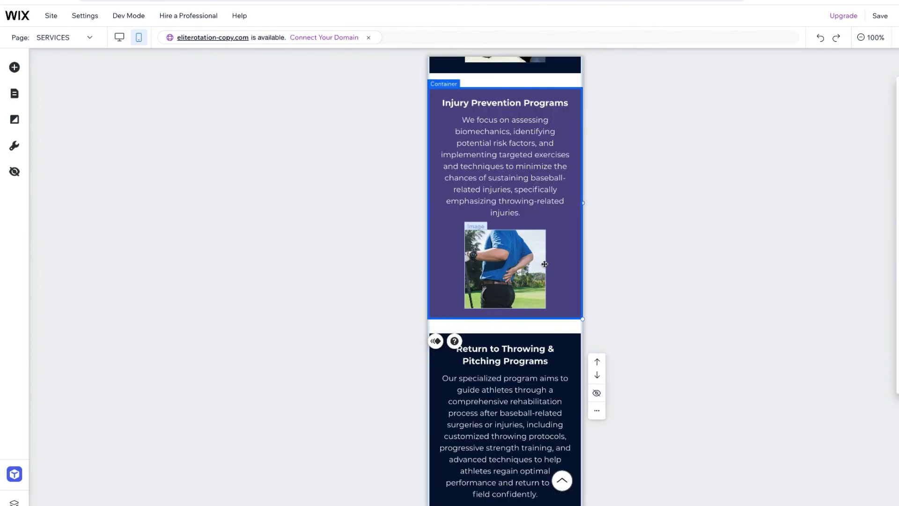
# Set the spacing between items in the services repeater to 10
pyautogui.scroll(5, 575, 222)
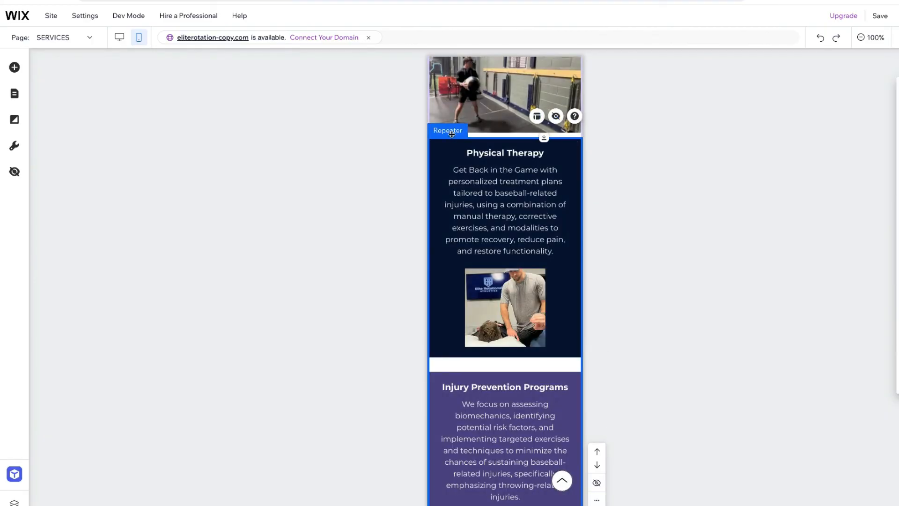
pyautogui.click(537, 116)
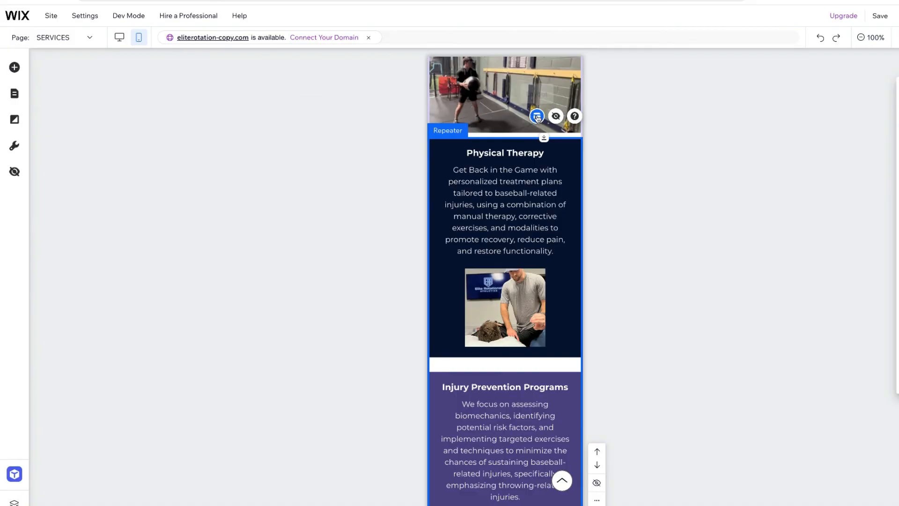
pyautogui.moveTo(320, 235); pyautogui.dragTo(301, 233)
pyautogui.click(396, 232)
pyautogui.write('10')
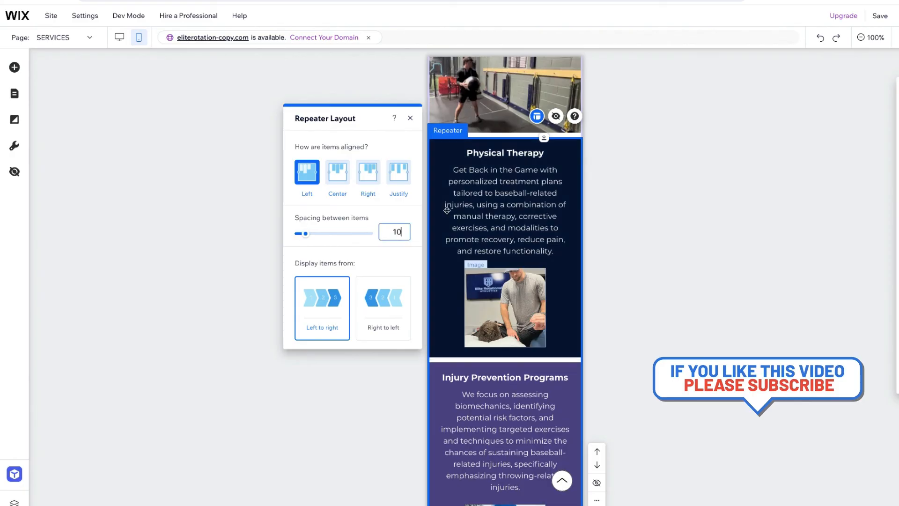
pyautogui.click(411, 118)
# Preview the mobile SERVICES page, check the service cards down to the client testimonials, and return to the editor
pyautogui.scroll(1, 501, 207)
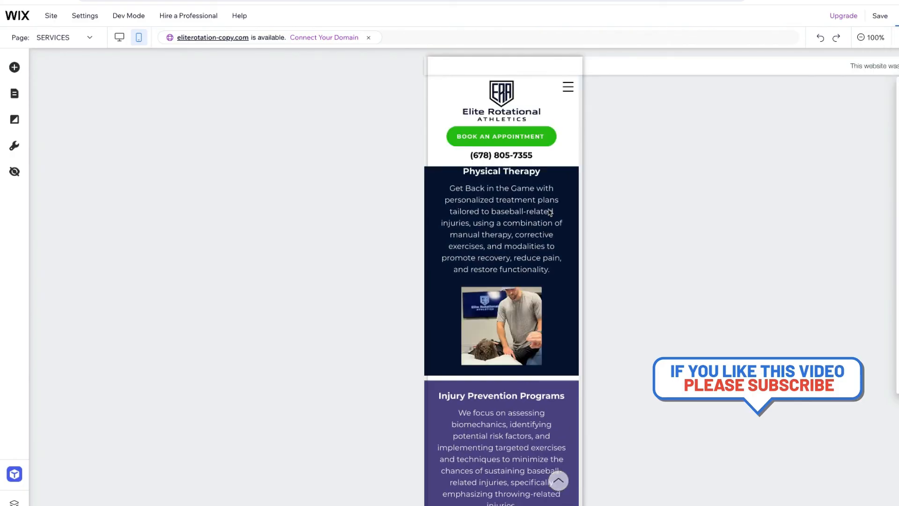
pyautogui.hotkey('ctrl', 'p')
pyautogui.scroll(-5, 553, 353)
pyautogui.scroll(-10, 547, 355)
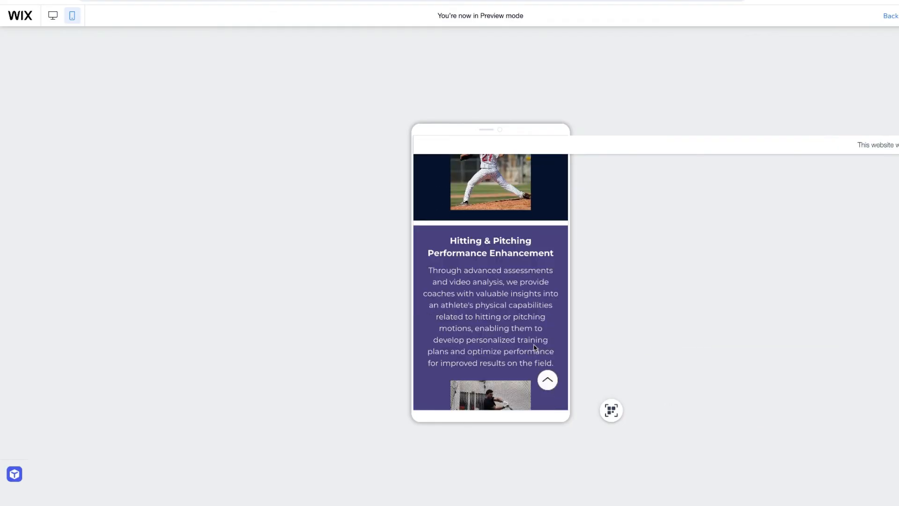
pyautogui.scroll(-10, 535, 347)
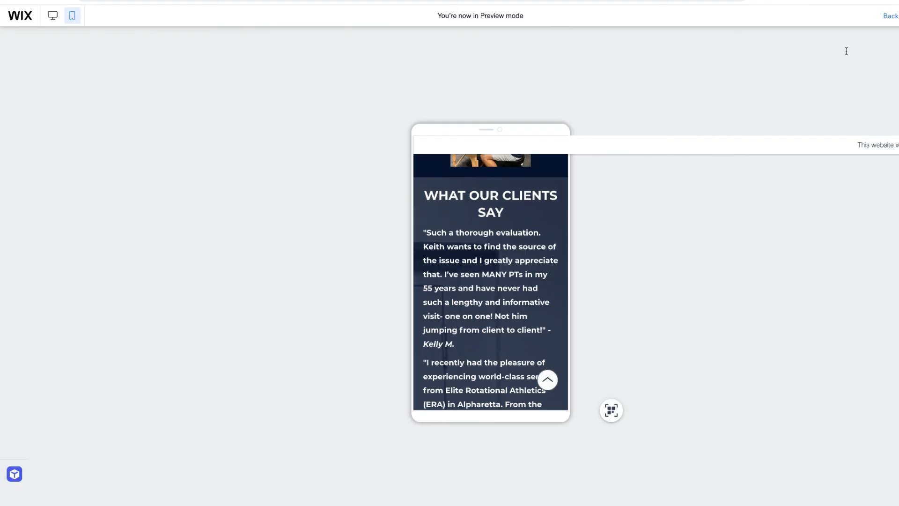
pyautogui.click(889, 16)
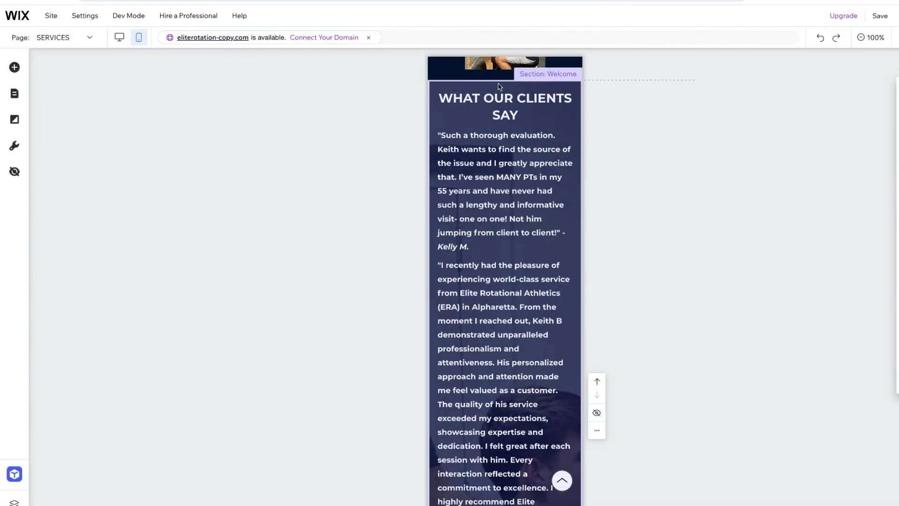
# Narrow the "WHAT OUR CLIENTS SAY" heading so it wraps after "OUR", and reduce the font size of the testimonials below it
pyautogui.click(552, 101)
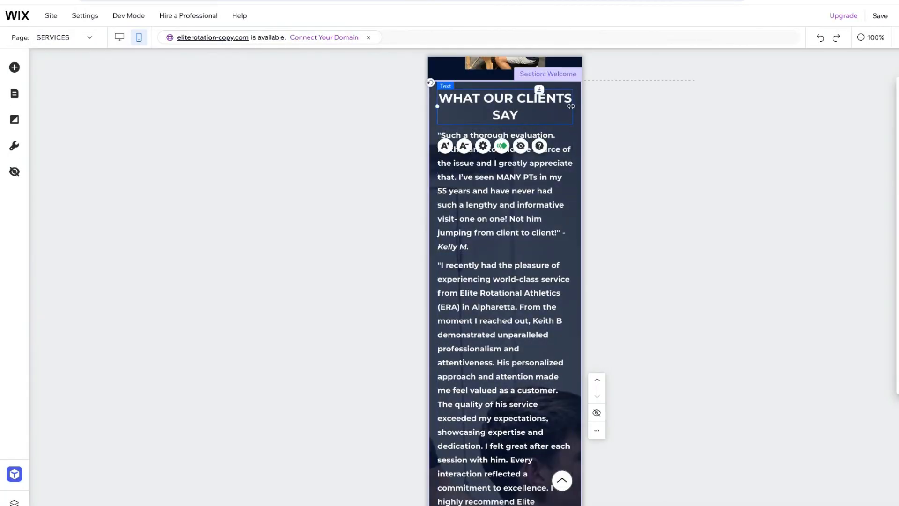
pyautogui.moveTo(574, 107); pyautogui.dragTo(533, 107)
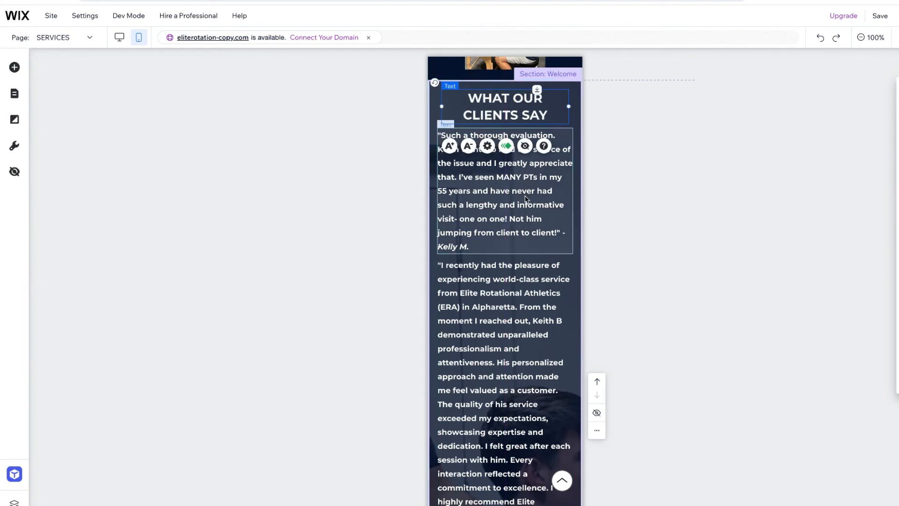
pyautogui.click(525, 197)
pyautogui.click(464, 106)
pyautogui.click(490, 311)
pyautogui.click(464, 208)
pyautogui.scroll(-6, 496, 244)
pyautogui.click(506, 267)
pyautogui.click(463, 238)
pyautogui.scroll(6, 508, 266)
pyautogui.scroll(-6, 509, 274)
pyautogui.moveTo(560, 271); pyautogui.dragTo(560, 283)
# Open the CONTACT US page and move its "CONTACT US" heading slightly up, closer to the "ELEVATE YOUR GAME" text
pyautogui.scroll(20, 560, 283)
pyautogui.click(89, 37)
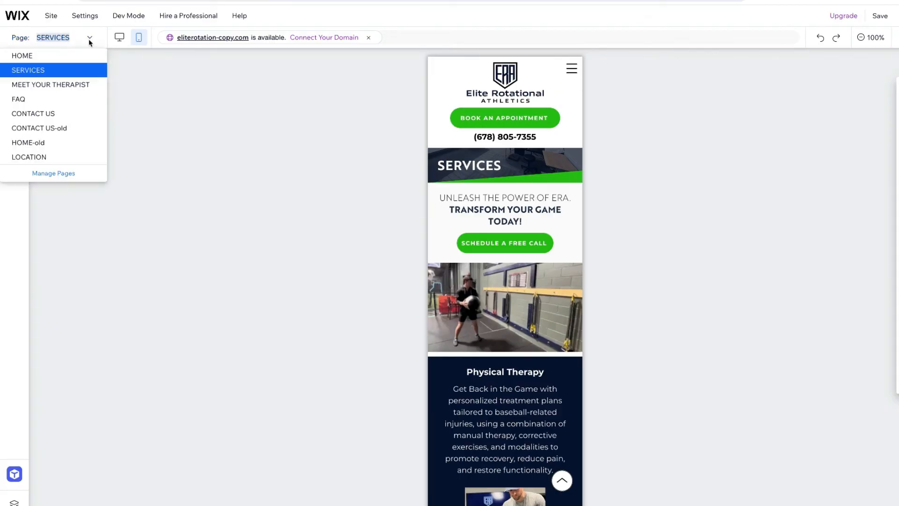
pyautogui.click(47, 116)
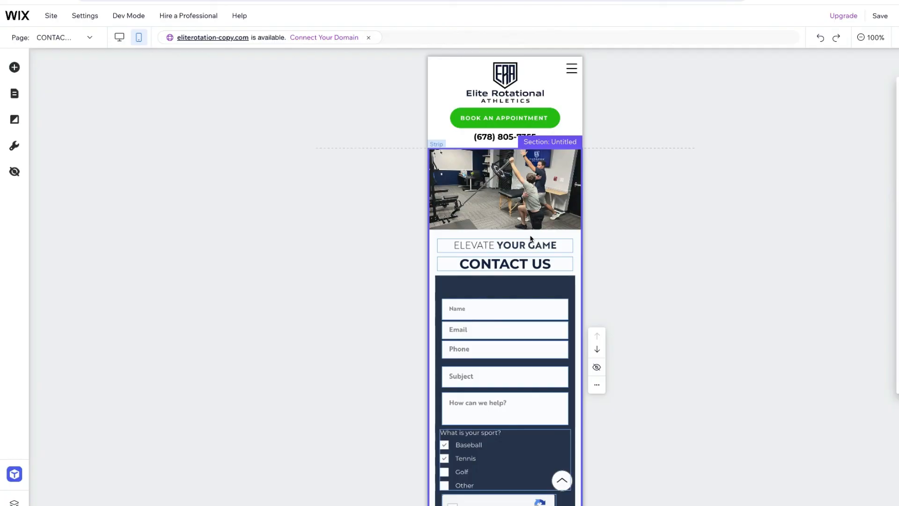
pyautogui.moveTo(526, 265); pyautogui.dragTo(523, 258)
pyautogui.scroll(-5, 526, 252)
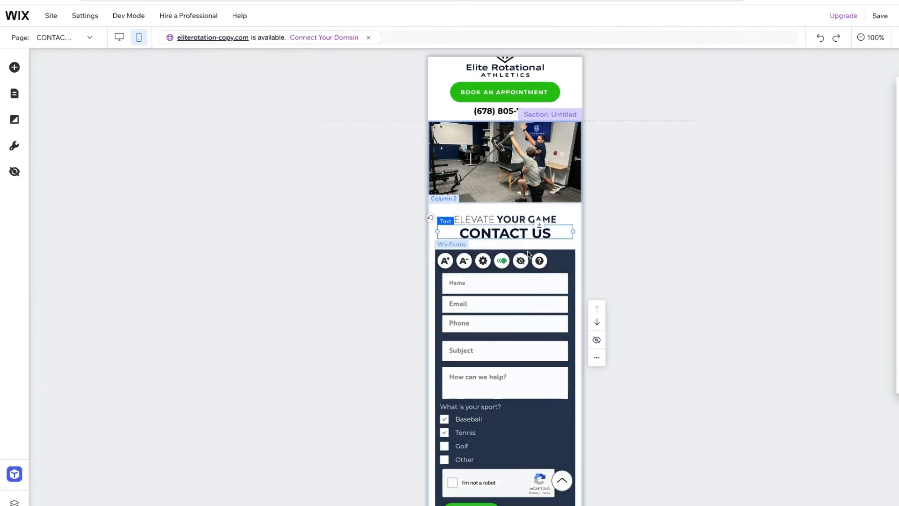